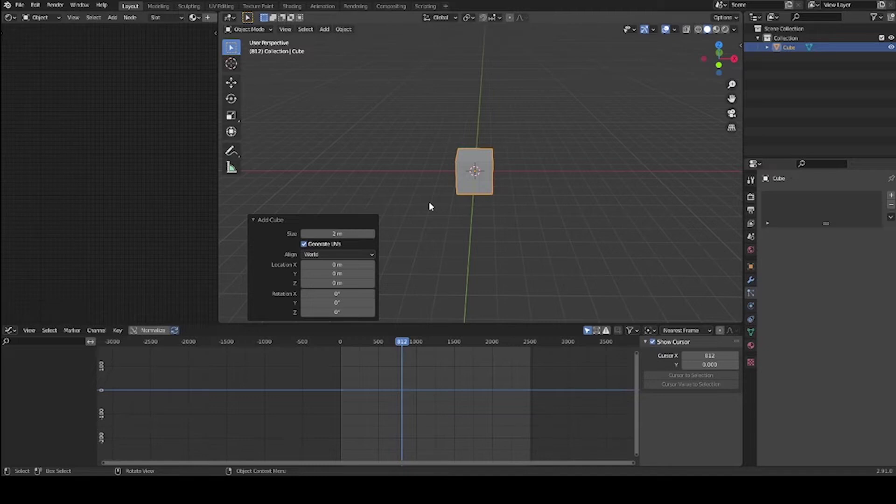
Orbit to an angled view of the 2 m cube at the origin.
middle_drag(430, 202, 576, 201)
scroll(484, 201, up, 3)
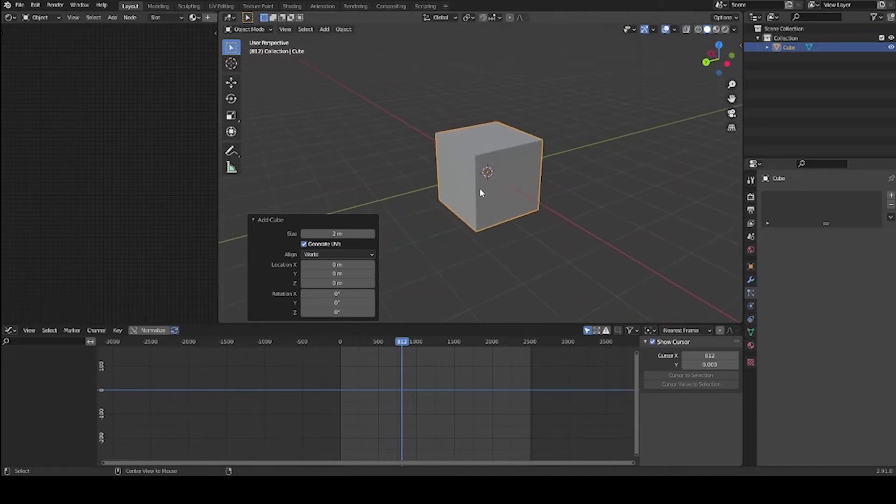
middle_drag(480, 190, 604, 214)
mouse_move(556, 184)
middle_down()
mouse_move(492, 214)
mouse_move(594, 194)
mouse_move(556, 190)
mouse_move(616, 164)
mouse_move(568, 176)
middle_up()
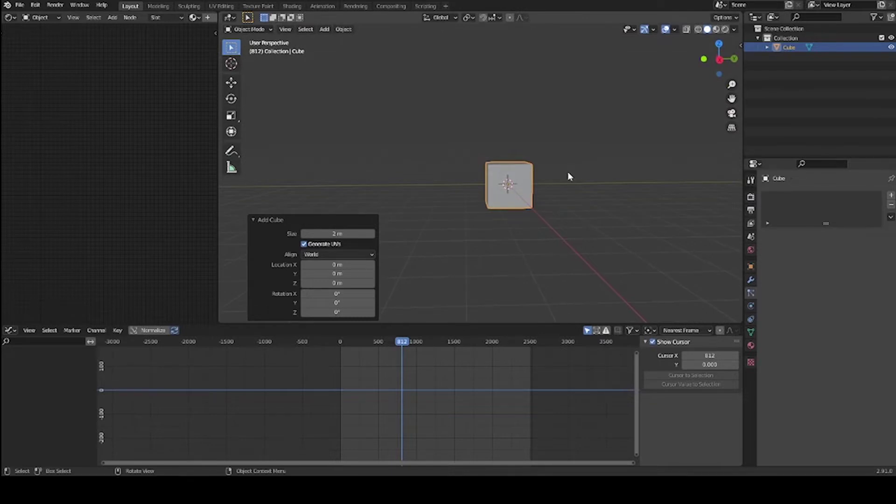
middle_drag(518, 134, 517, 178)
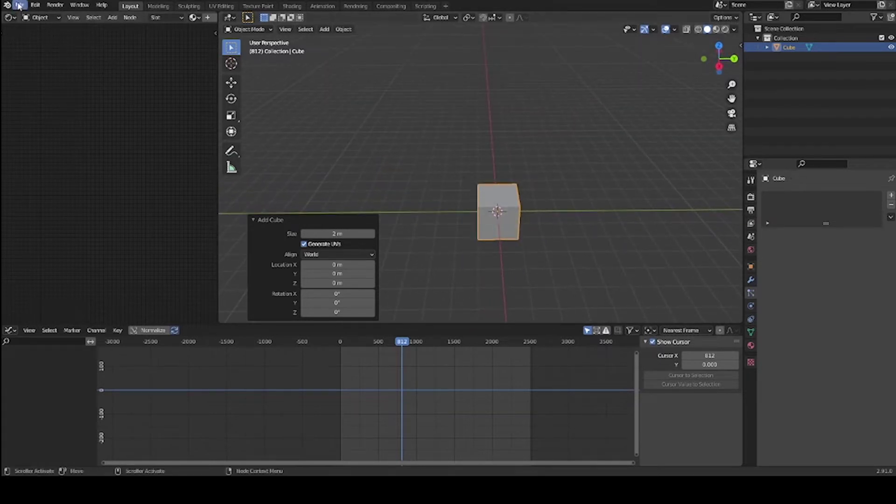
Enable the Import Images as Planes add-on in Preferences.
click(35, 5)
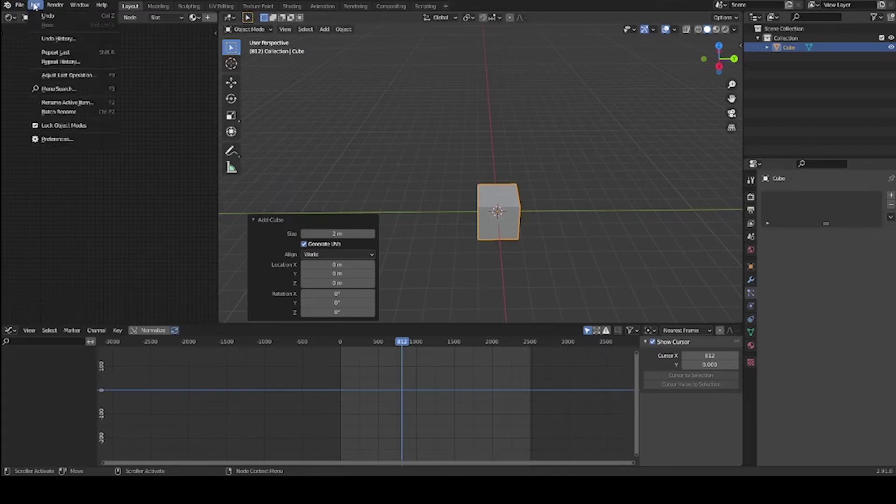
click(55, 139)
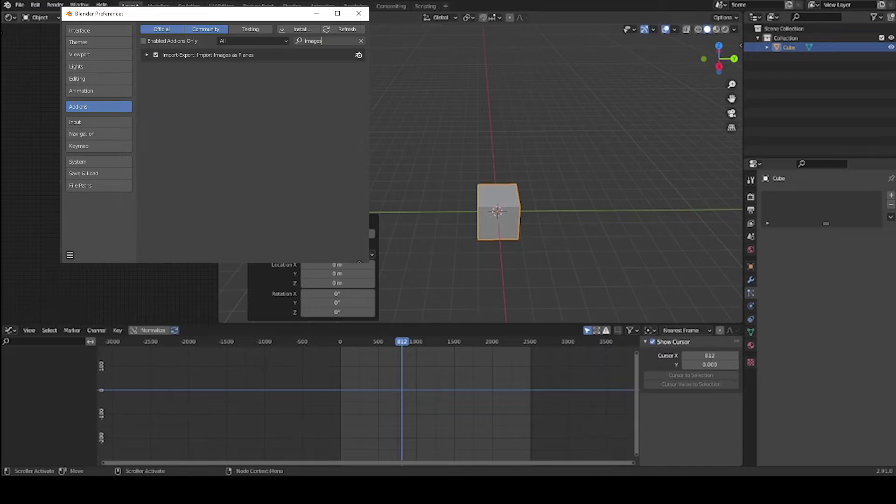
middle_drag(391, 131, 400, 133)
Import the lightning 2 image as a plane and raise it to about Z 3.5 m.
key(shift+a)
mouse_move(481, 139)
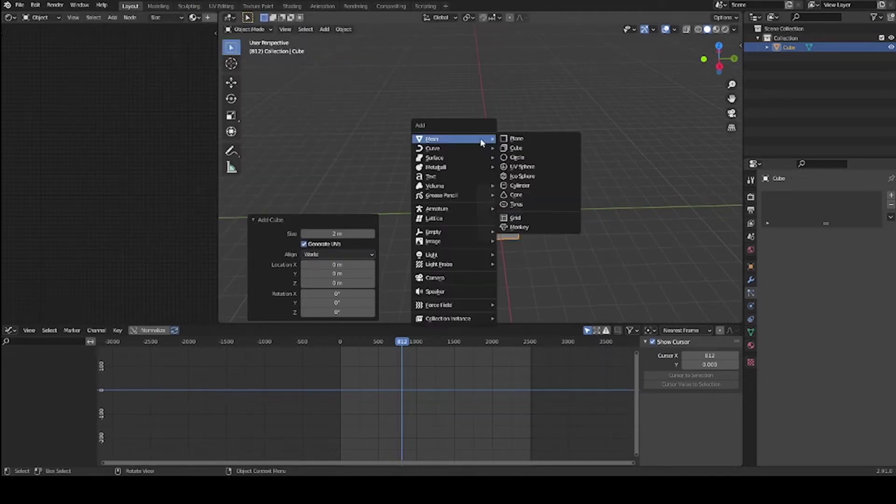
mouse_move(440, 242)
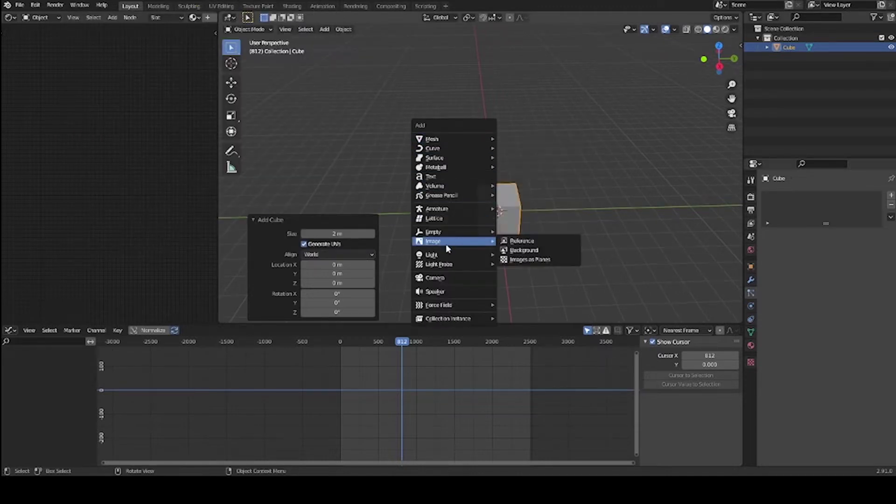
click(535, 261)
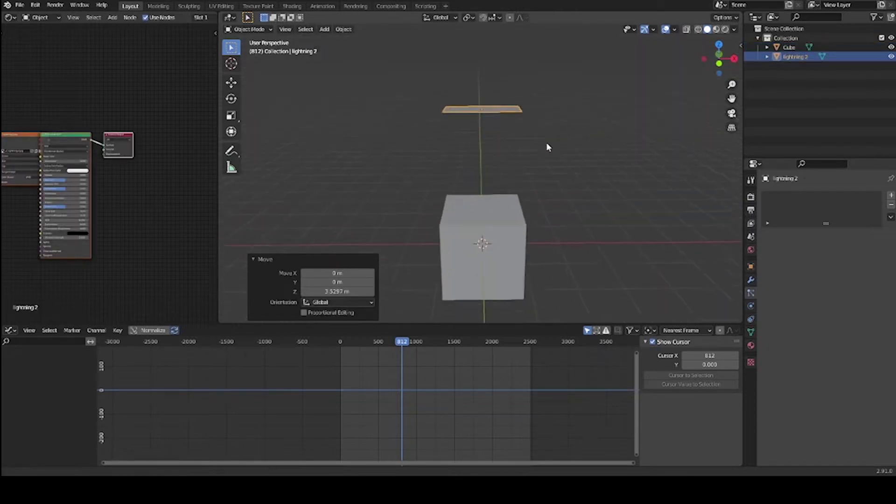
scroll(546, 146, up, 3)
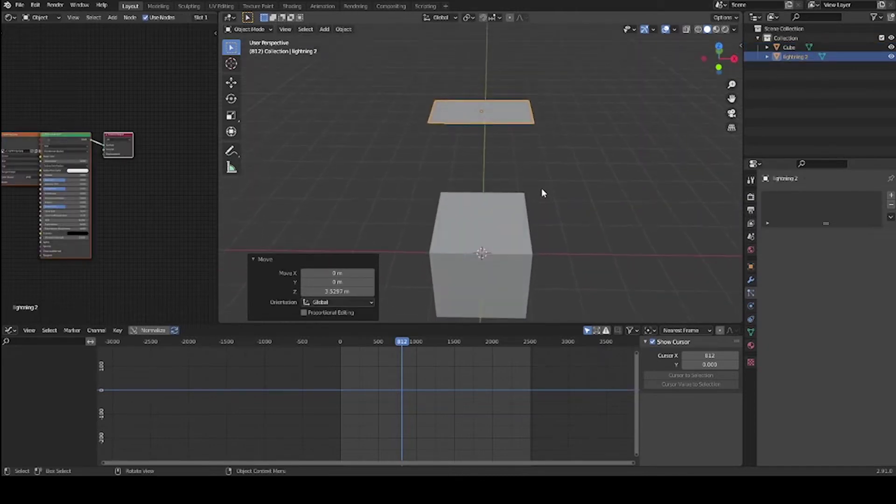
Switch the viewport to Material Preview so the lightning texture shows on the plane.
middle_drag(540, 190, 582, 176)
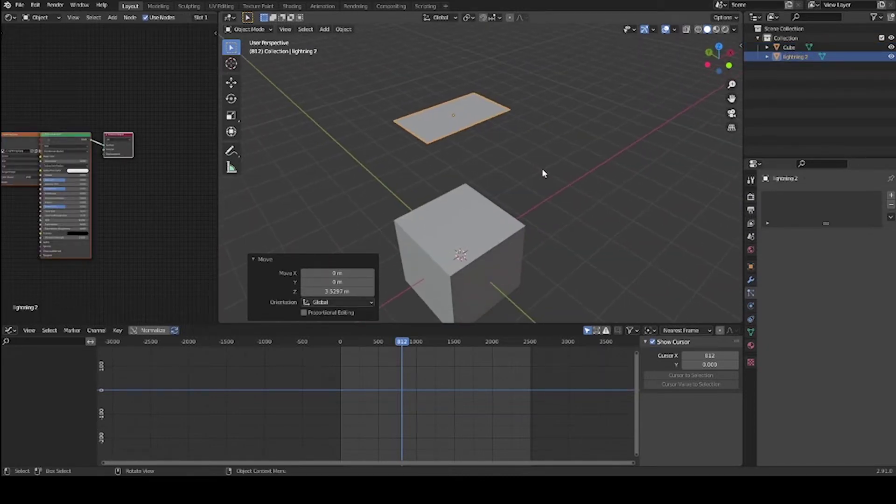
key(Tab)
middle_drag(542, 169, 506, 187)
key(Tab)
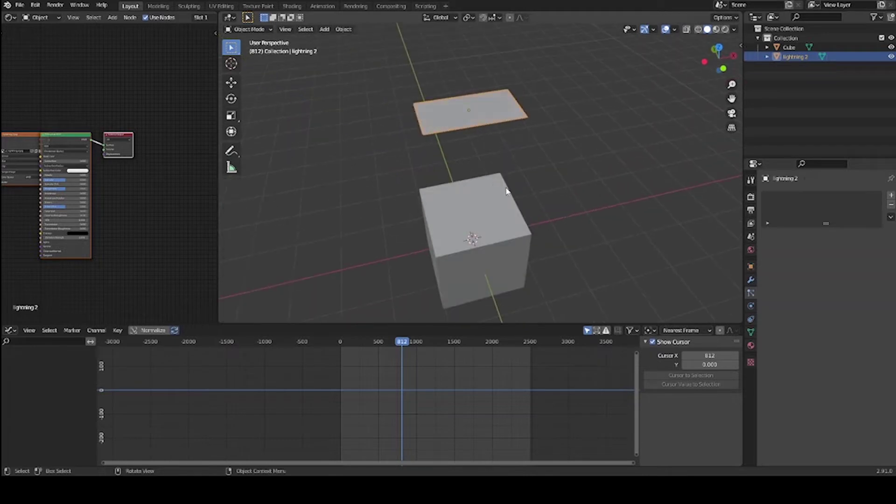
click(724, 29)
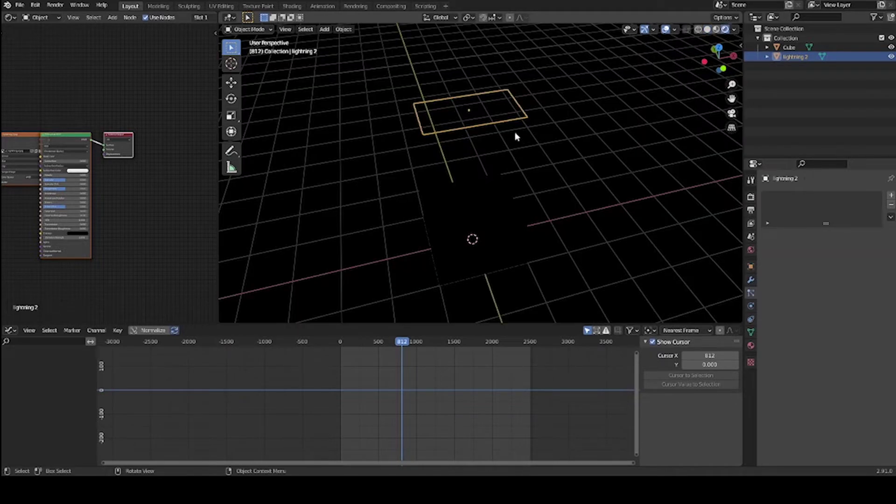
mouse_move(516, 137)
middle_down()
mouse_move(558, 168)
mouse_move(651, 55)
middle_up()
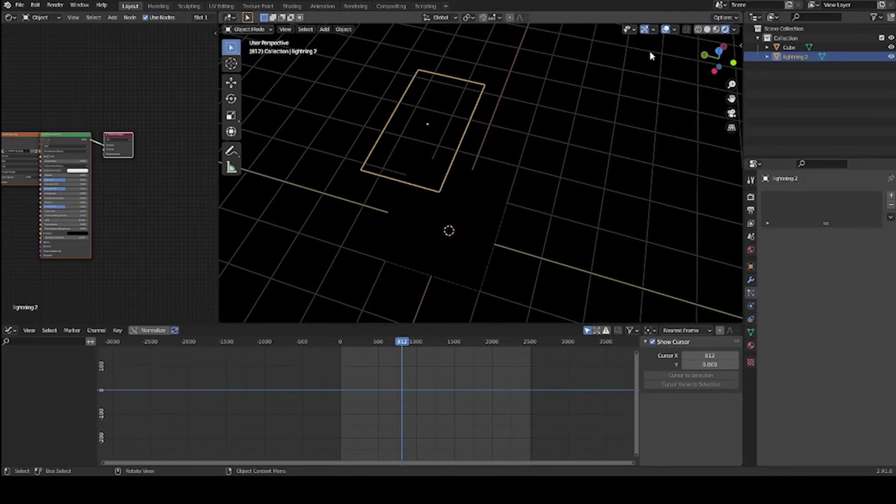
click(717, 30)
mouse_move(513, 149)
middle_down()
mouse_move(472, 167)
mouse_move(582, 186)
mouse_move(504, 205)
mouse_move(578, 212)
middle_up()
In Edit Mode, move the plane's faces and shift them sideways along X.
key(Tab)
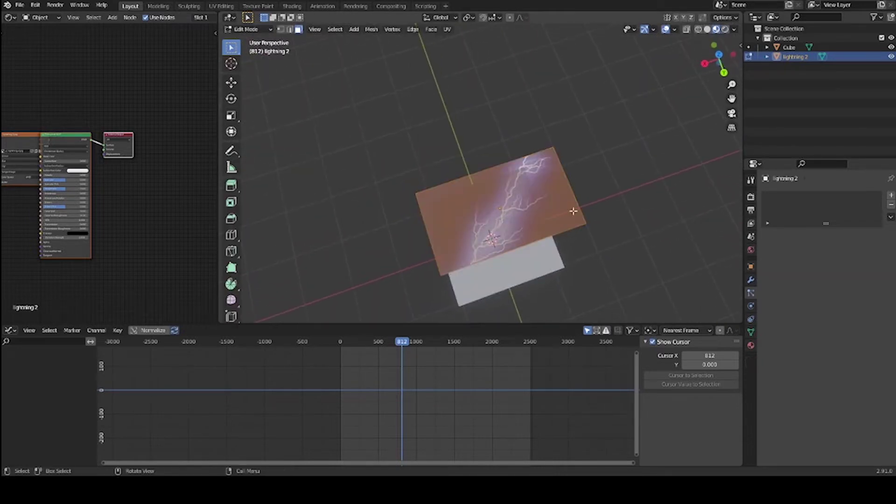
key(g)
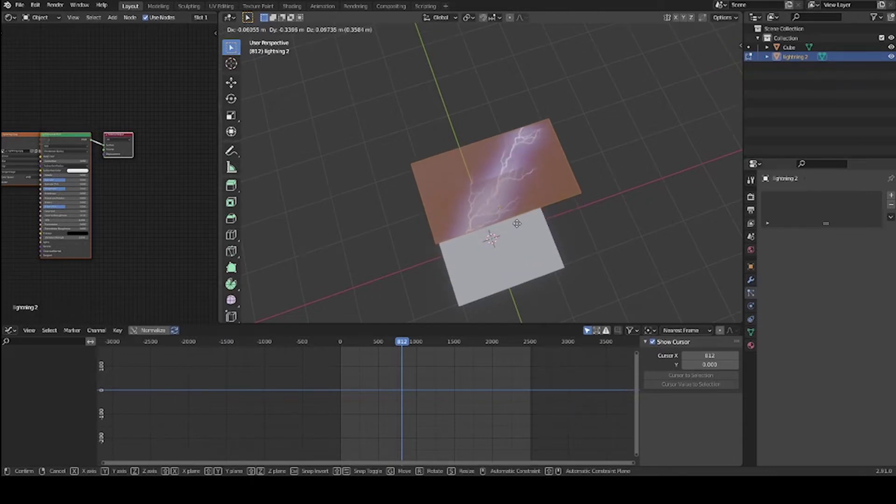
click(517, 219)
key(g)
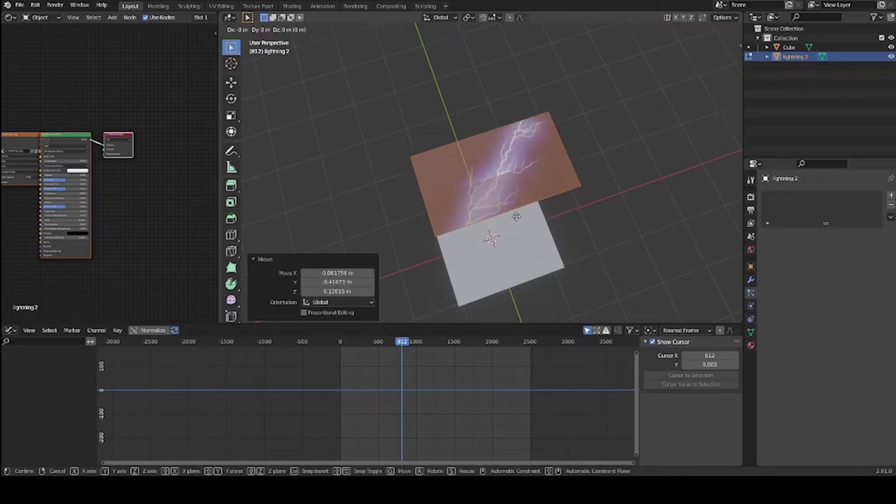
key(x)
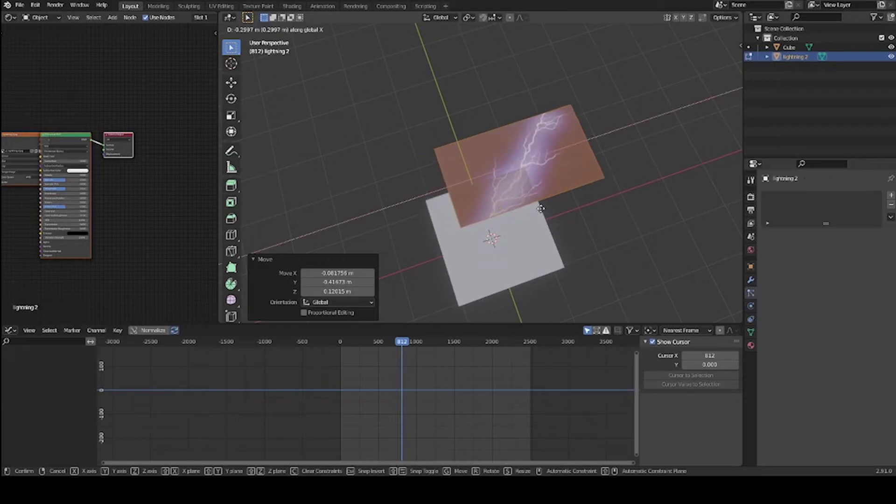
click(545, 207)
Subdivide the plane's faces, raising the number of cuts four times.
right_click(544, 207)
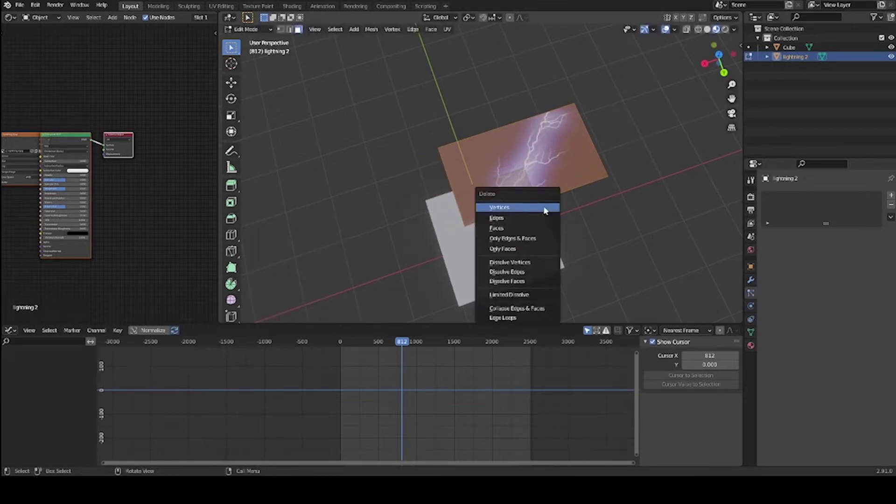
middle_drag(630, 220, 504, 206)
right_click(513, 193)
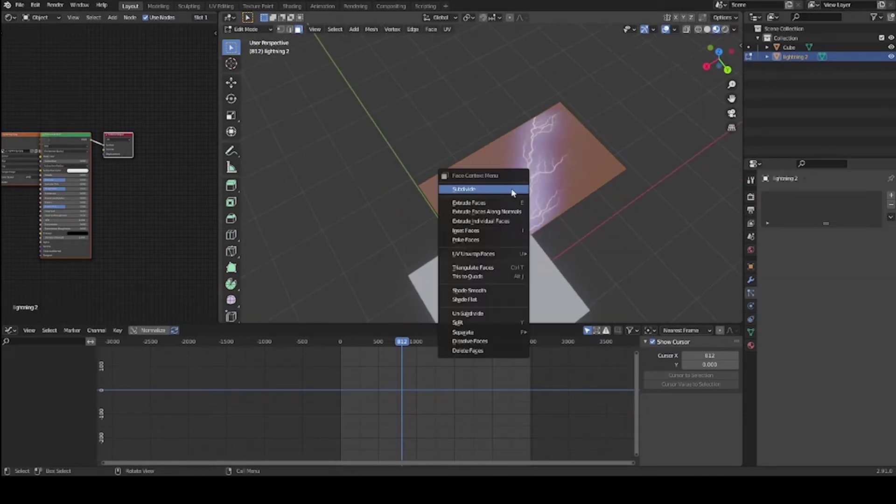
click(512, 191)
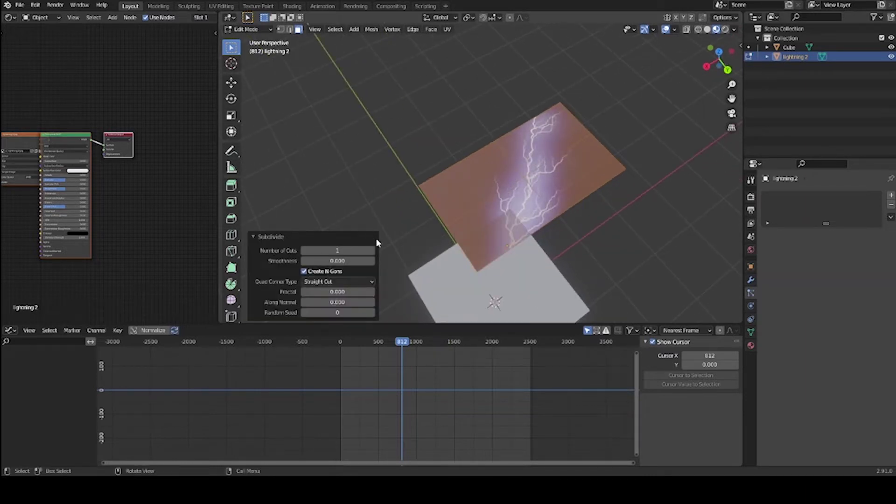
click(373, 252)
click(372, 251)
click(373, 252)
click(372, 251)
click(373, 251)
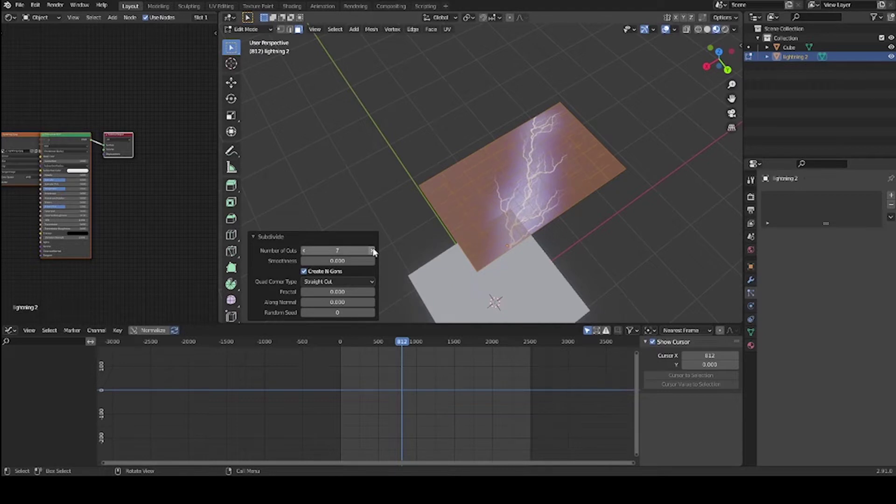
click(373, 251)
middle_drag(401, 234, 498, 202)
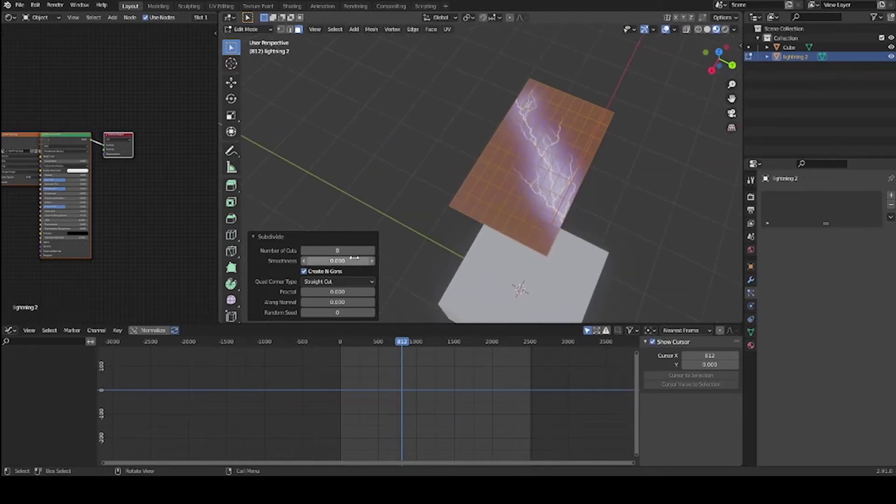
Triangulate all of the subdivided plane's faces.
right_click(559, 159)
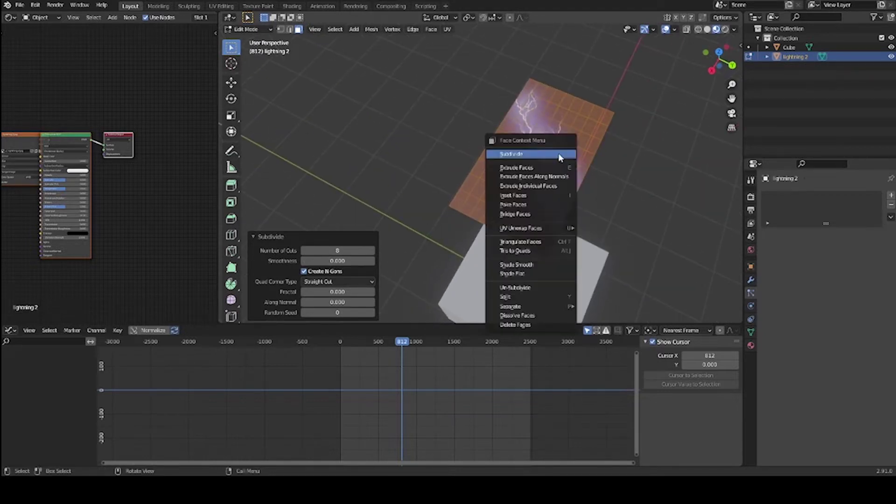
click(526, 242)
middle_drag(526, 210, 598, 190)
Brush-select and delete the empty faces around the bolt, then return to Object Mode.
key(alt+a)
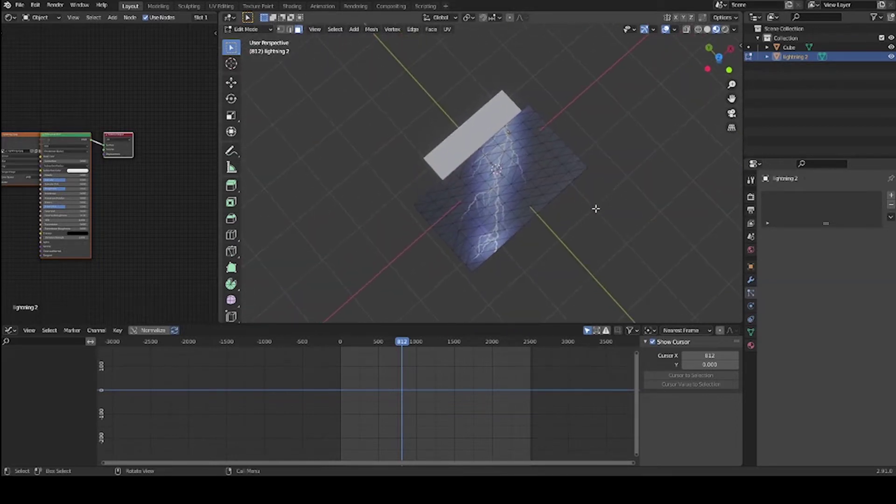
key(c)
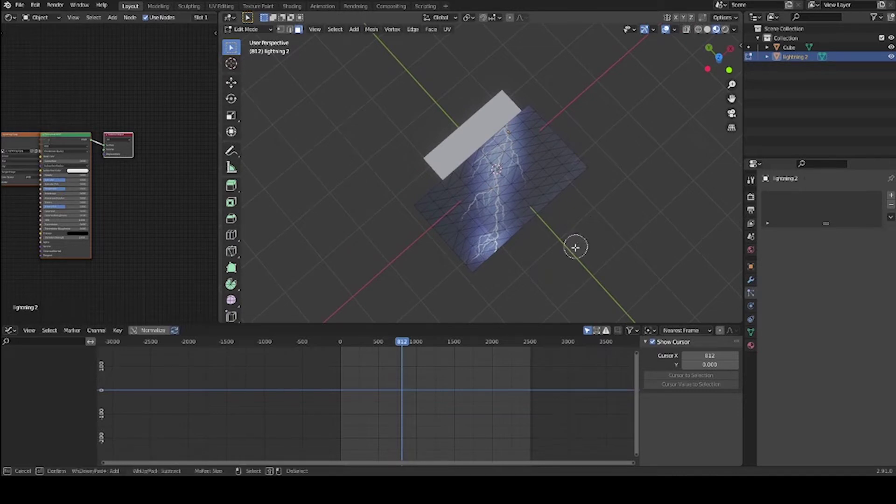
mouse_move(534, 236)
mouse_down()
mouse_move(530, 224)
mouse_move(570, 161)
mouse_move(544, 176)
mouse_move(537, 114)
mouse_up()
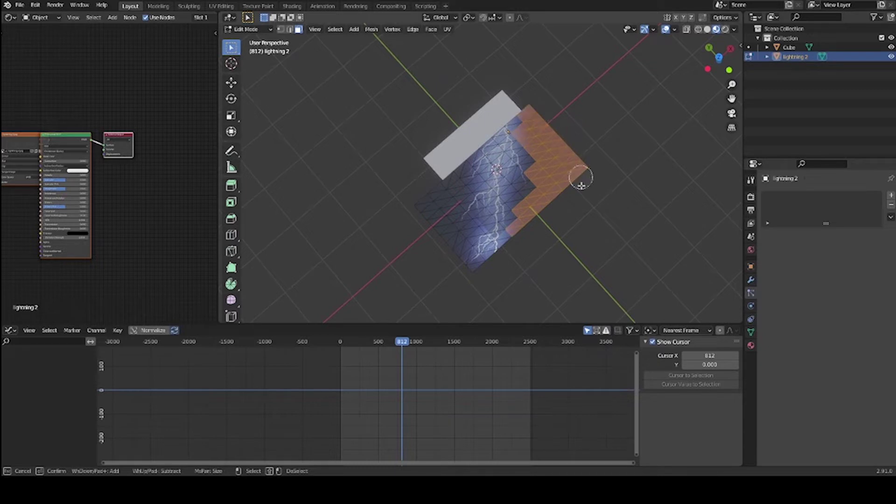
mouse_move(436, 254)
mouse_down()
mouse_move(428, 245)
mouse_move(436, 180)
mouse_up()
key(Escape)
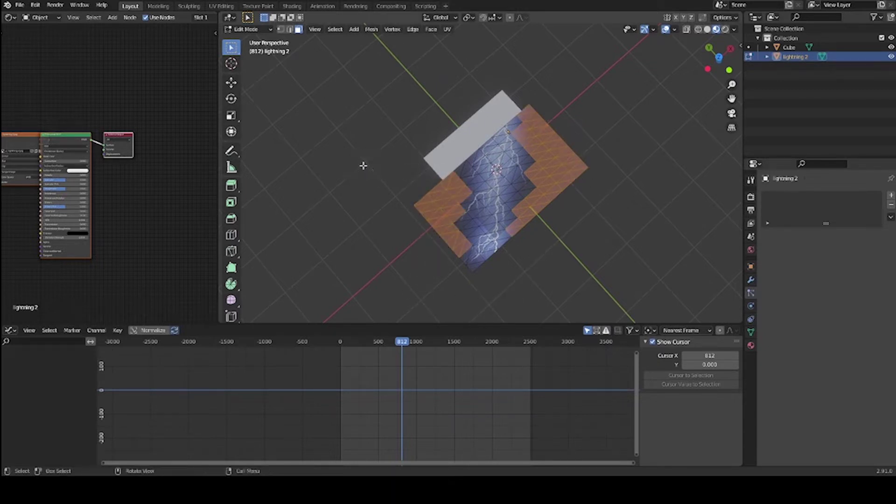
key(x)
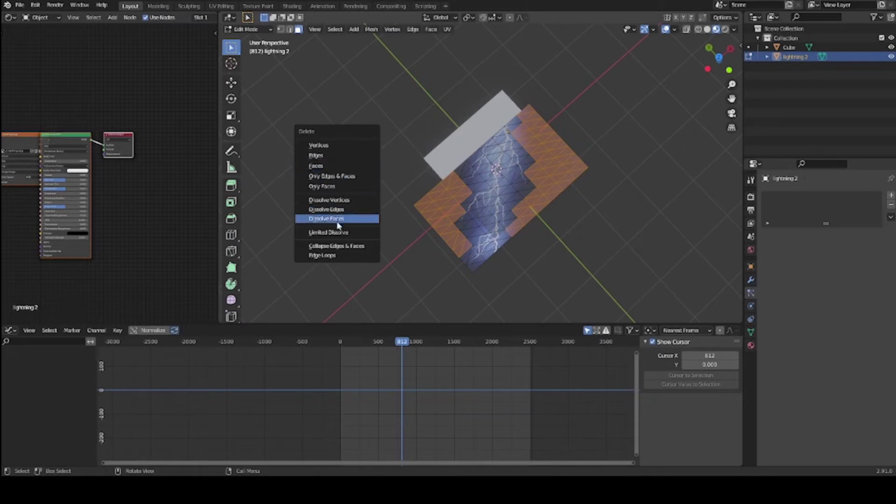
click(326, 166)
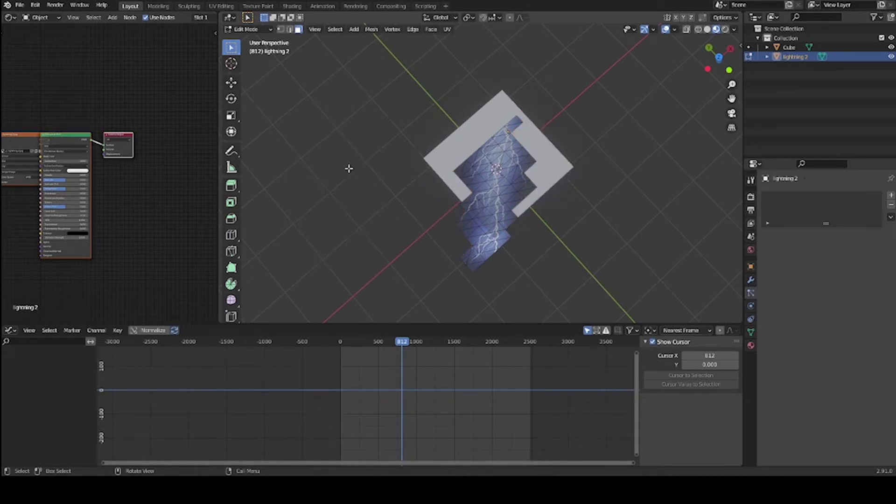
key(Tab)
middle_drag(417, 205, 508, 213)
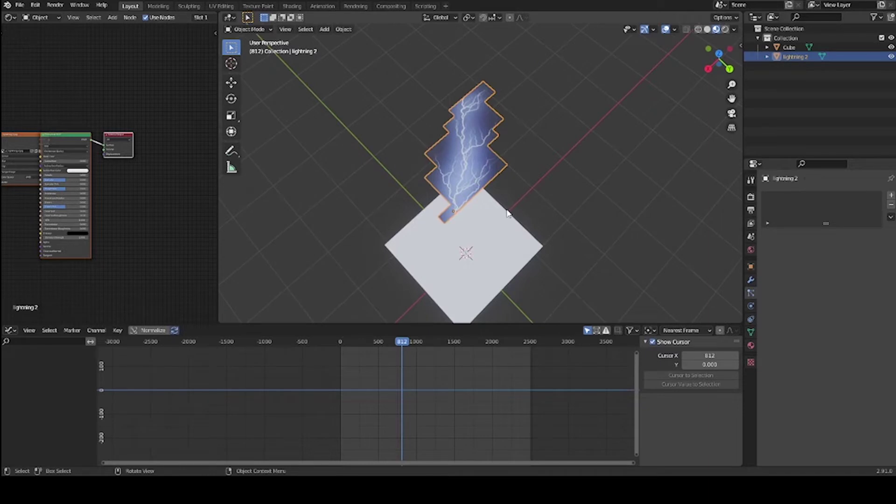
click(751, 280)
Add a Displace modifier to the lightning plane using a new Noise texture.
click(796, 196)
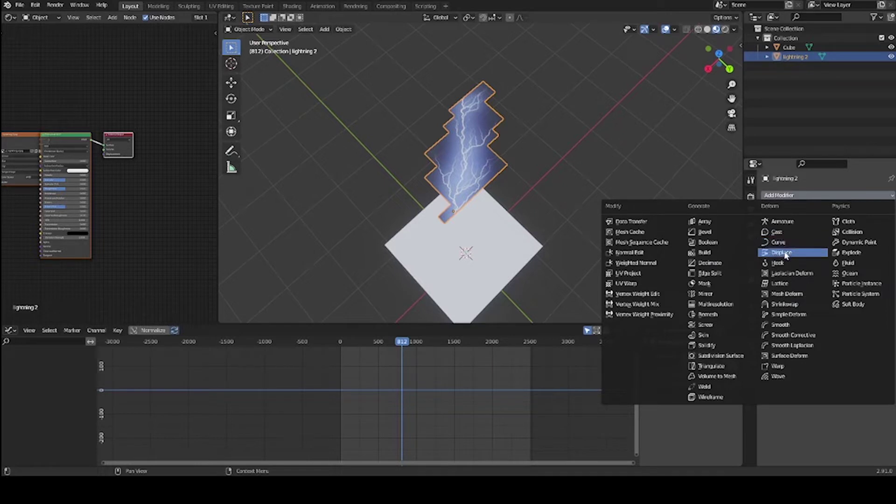
click(781, 252)
middle_drag(666, 249, 589, 191)
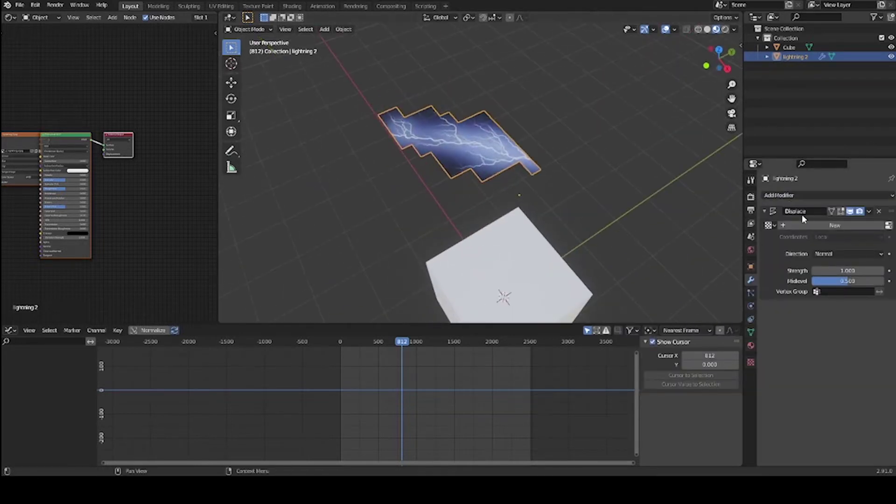
click(888, 225)
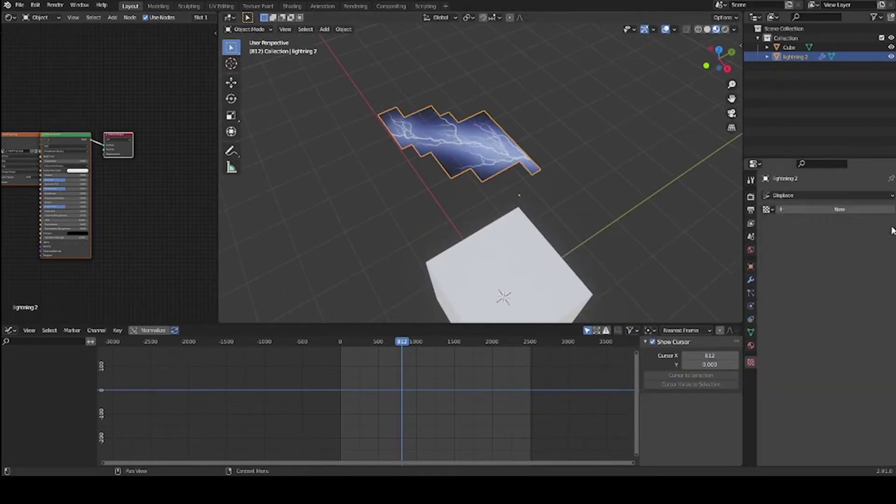
click(812, 211)
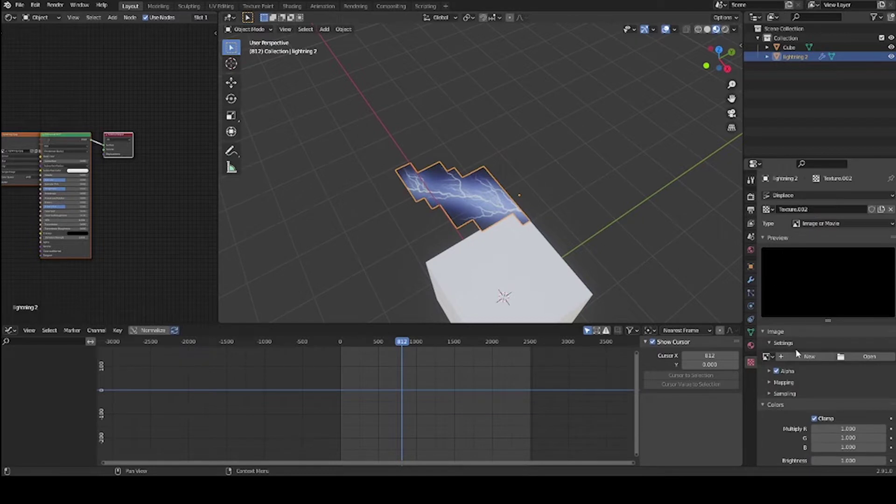
click(850, 223)
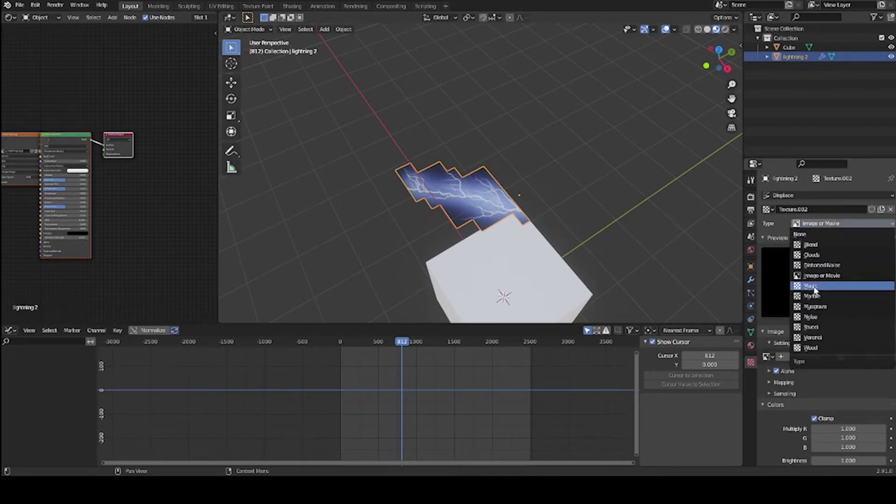
click(812, 318)
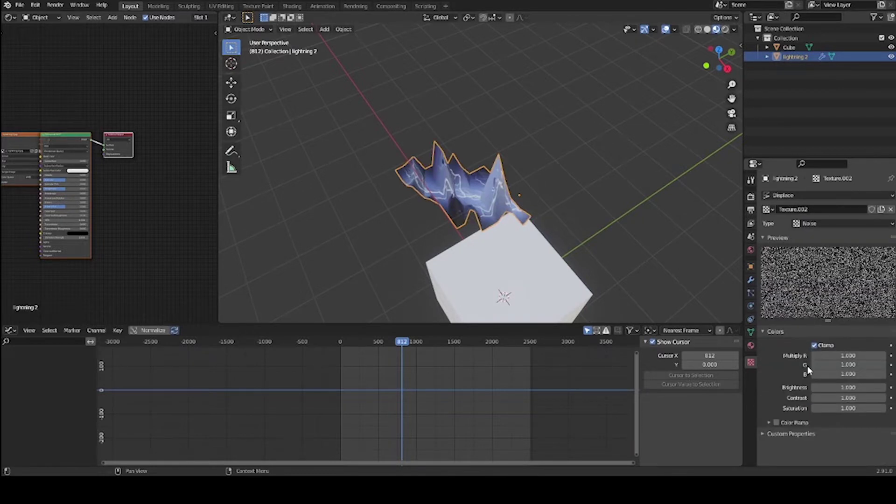
right_click(841, 387)
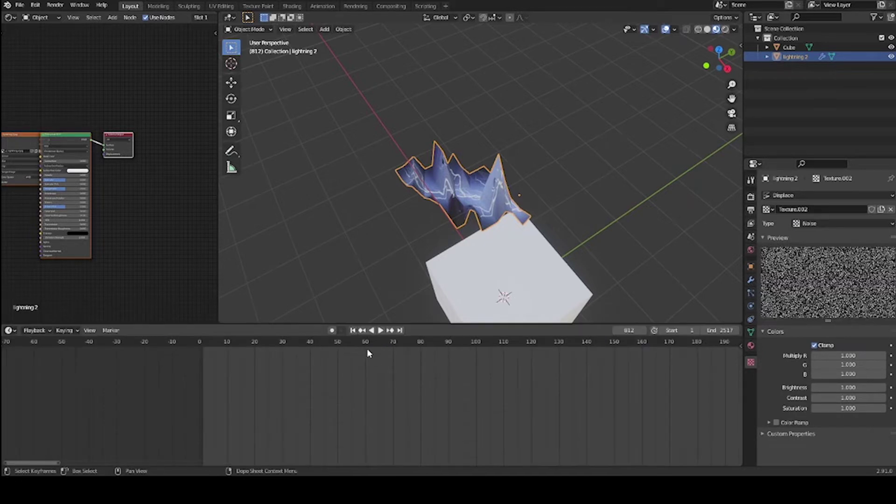
Keyframe the Noise texture's Brightness at frame 1.
click(353, 331)
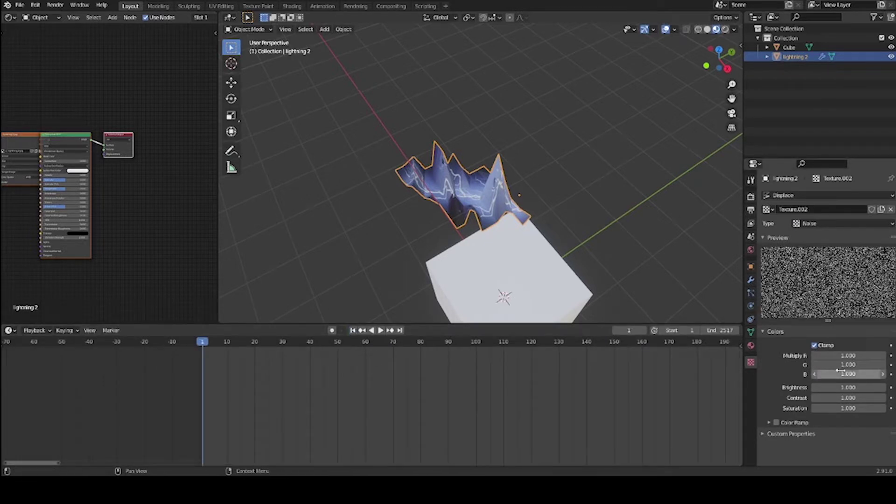
right_click(846, 388)
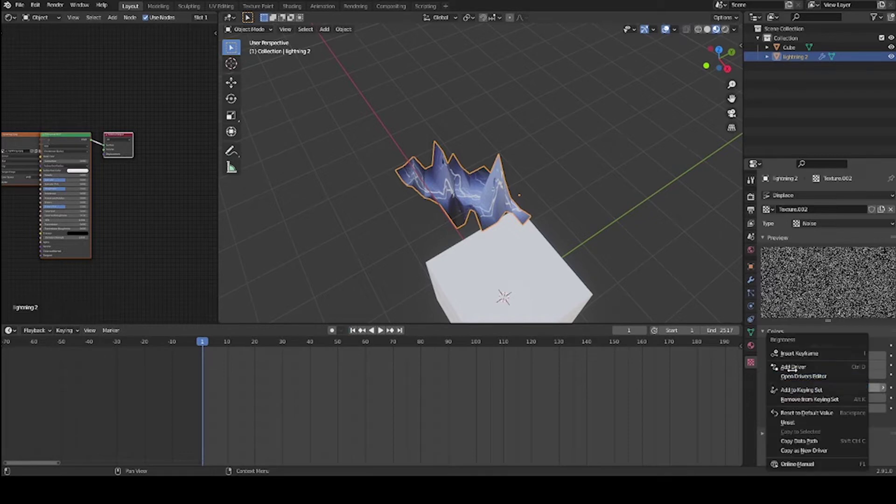
click(785, 354)
middle_drag(411, 264, 633, 208)
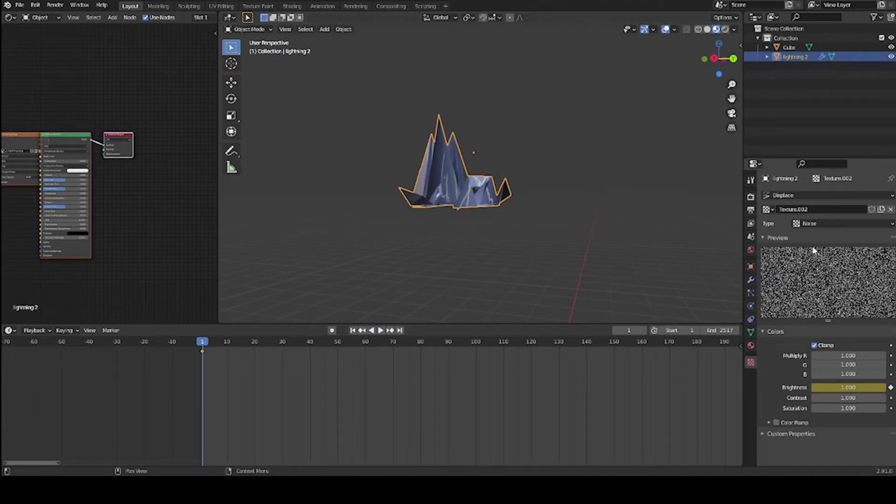
scroll(482, 144, up, 1)
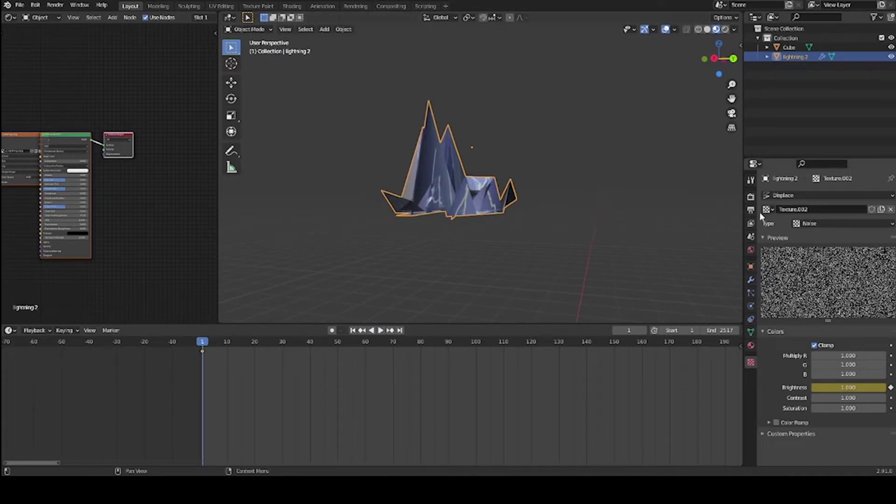
Duplicate the Displace modifier, set strengths 0.2 and -0.29, and play the animation.
click(750, 280)
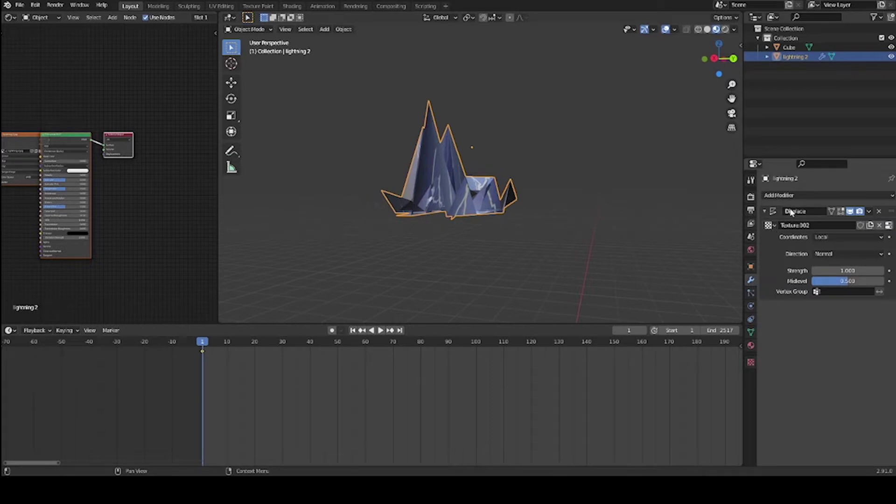
click(869, 212)
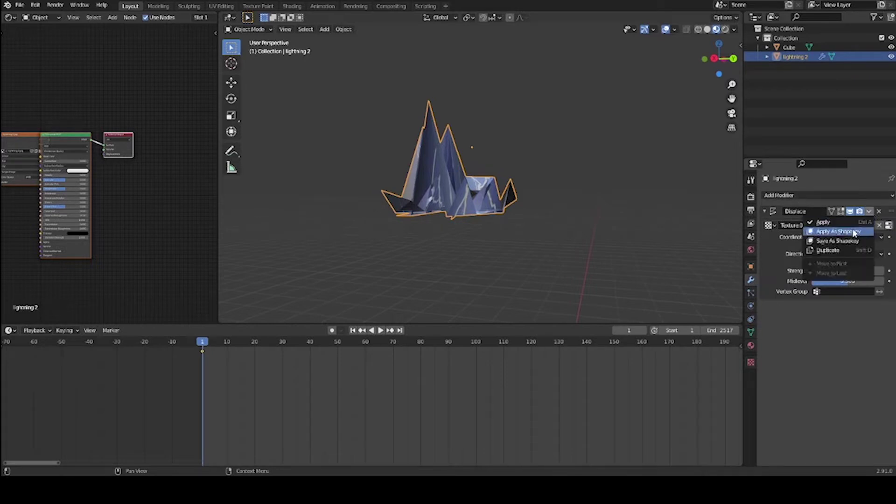
click(833, 251)
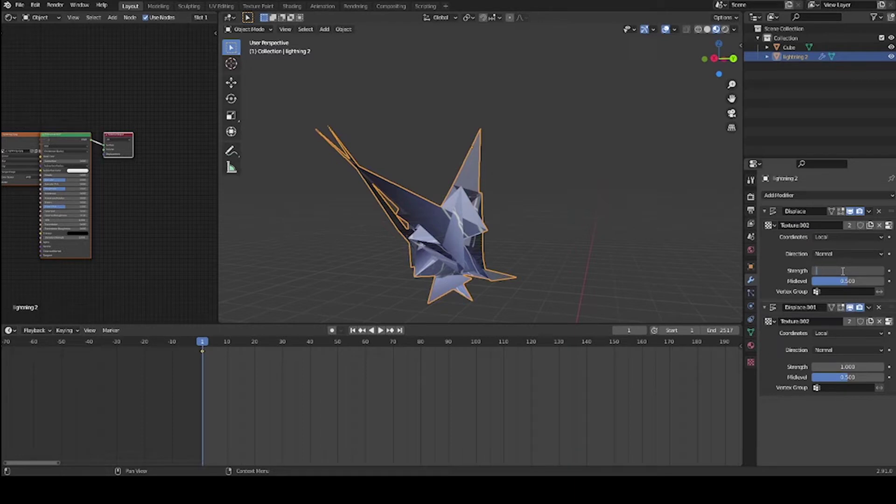
click(843, 272)
text(2)
key(Return)
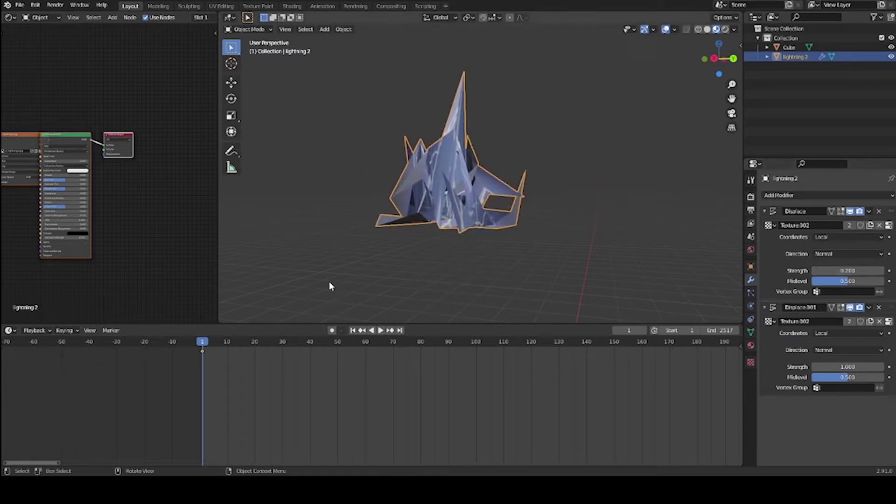
middle_drag(329, 282, 504, 279)
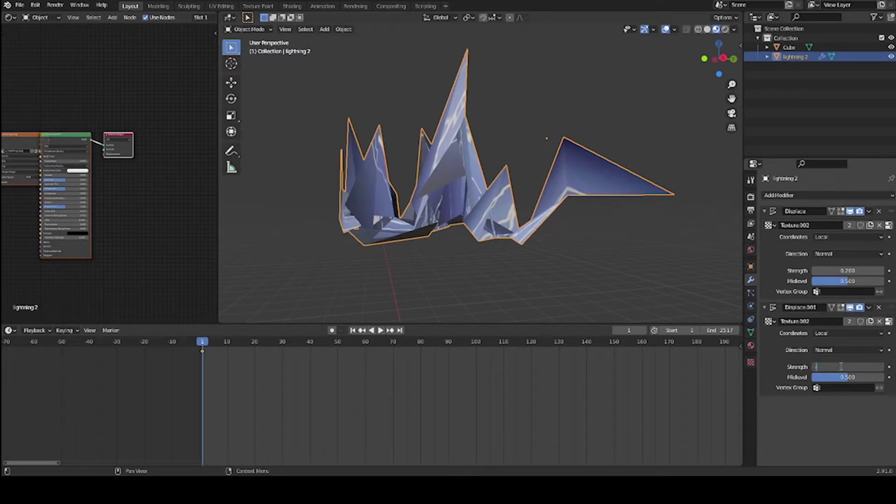
key(Return)
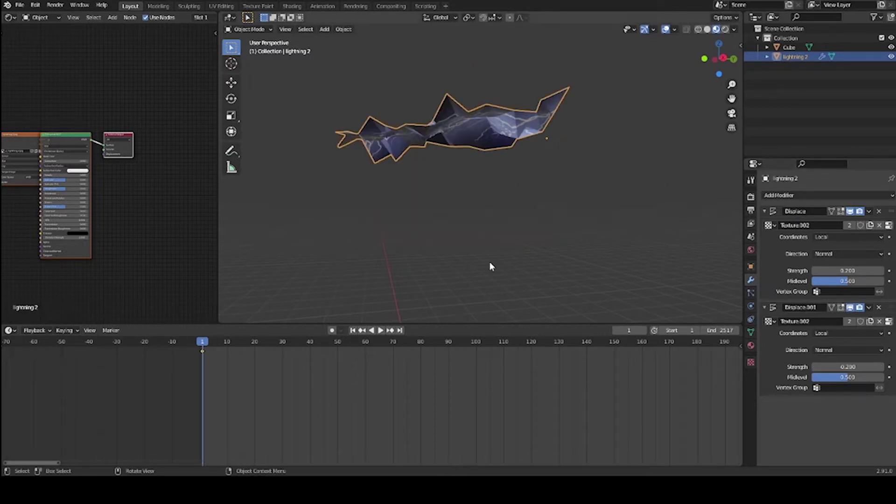
middle_drag(489, 261, 537, 209)
key(space)
key(space)
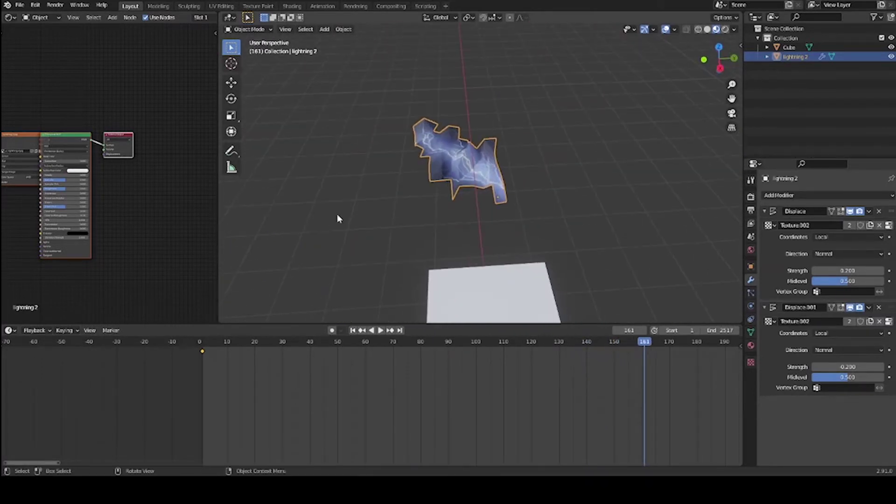
middle_drag(339, 218, 498, 215)
Spread apart the Image Texture, Principled BSDF and Material Output nodes.
scroll(160, 227, up, 1)
middle_drag(160, 227, 6, 225)
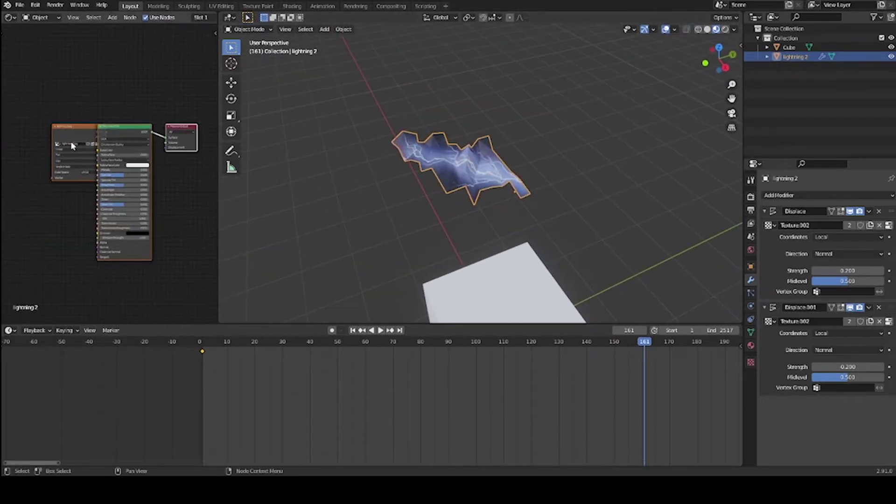
drag(71, 146, 27, 148)
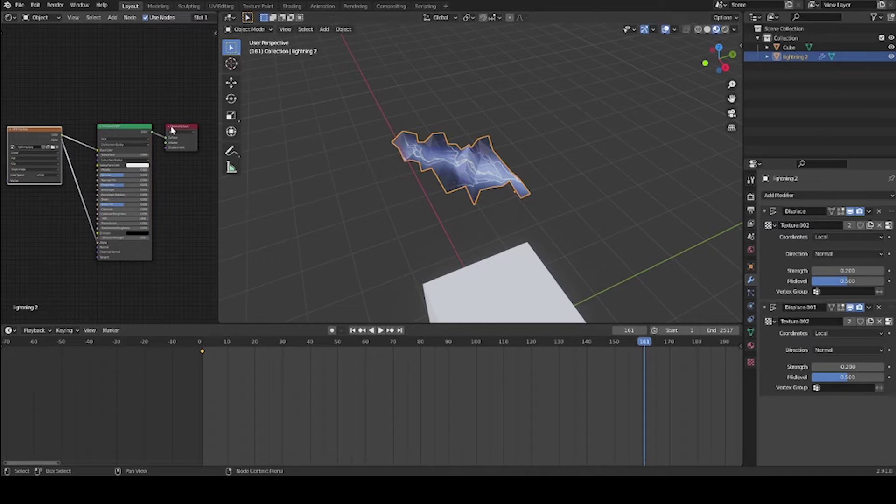
drag(172, 130, 193, 113)
drag(133, 125, 134, 111)
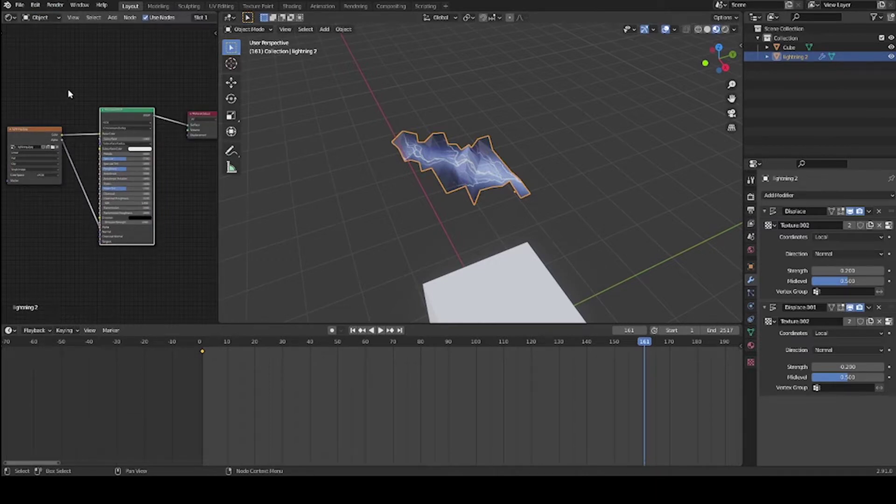
Join the node editor into the 3D view, split it vertically, and make the left area a Shader Editor.
right_click(218, 217)
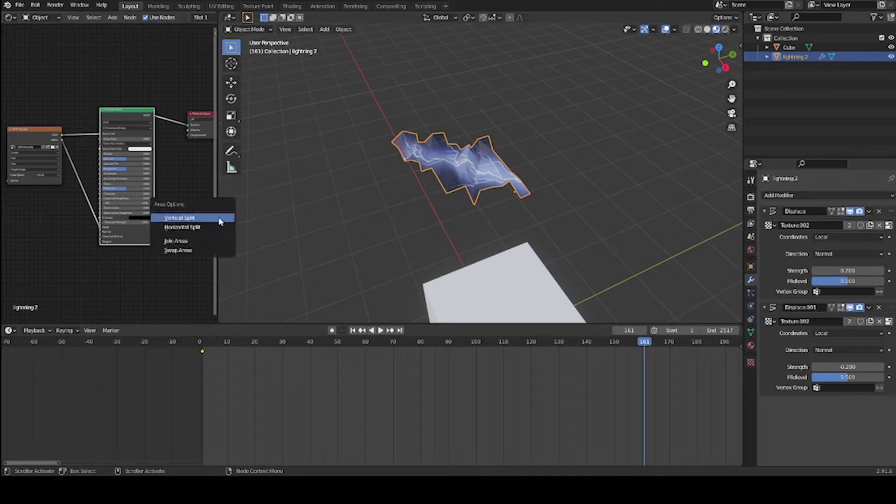
click(212, 219)
click(148, 294)
right_click(112, 326)
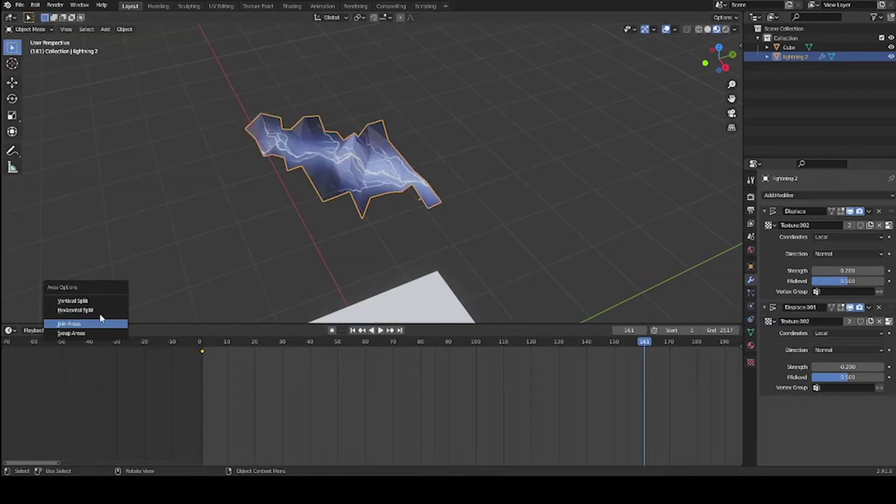
click(73, 301)
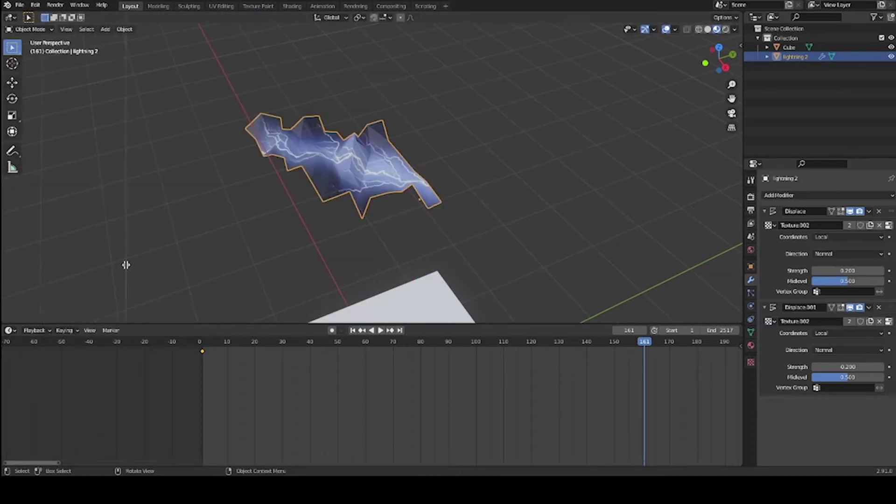
click(235, 242)
click(27, 29)
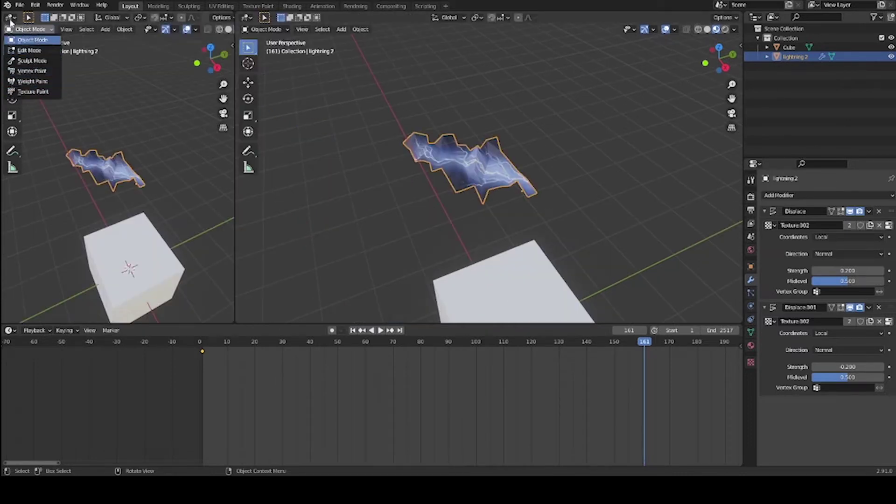
click(11, 19)
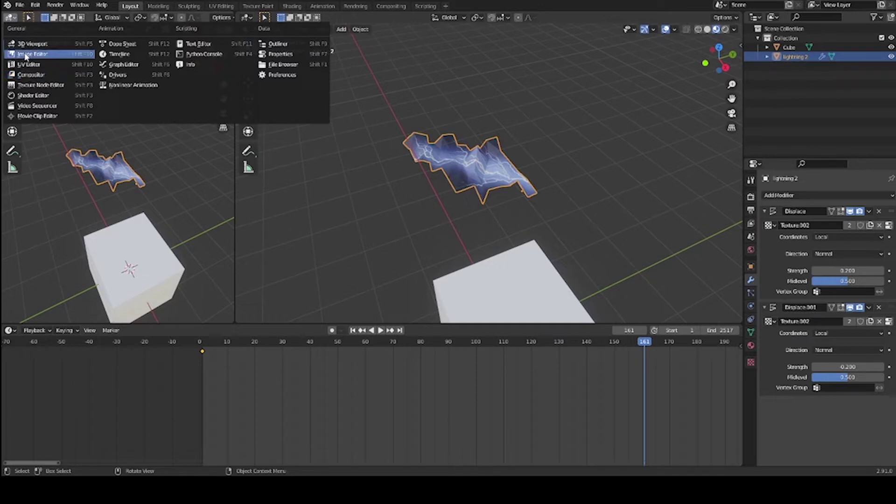
click(24, 95)
middle_drag(115, 177, 128, 178)
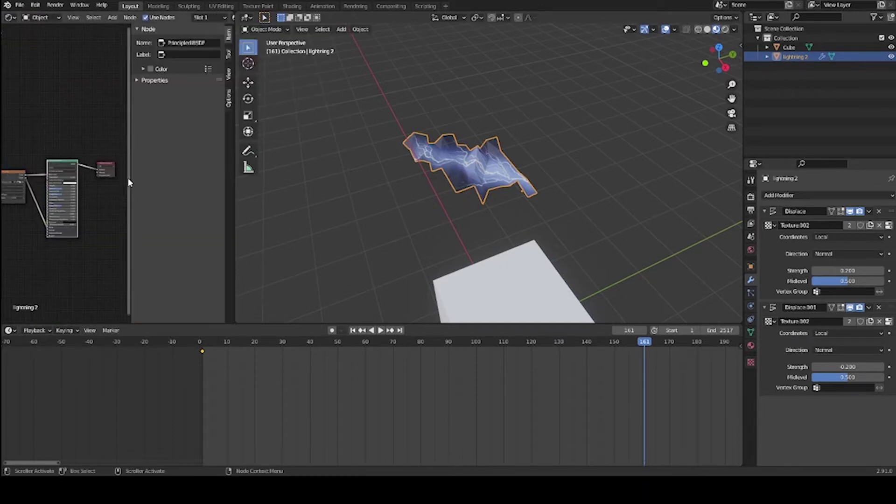
Insert a Bright Contrast node on the image texture's link.
key(n)
middle_drag(75, 194, 171, 193)
scroll(158, 186, up, 3)
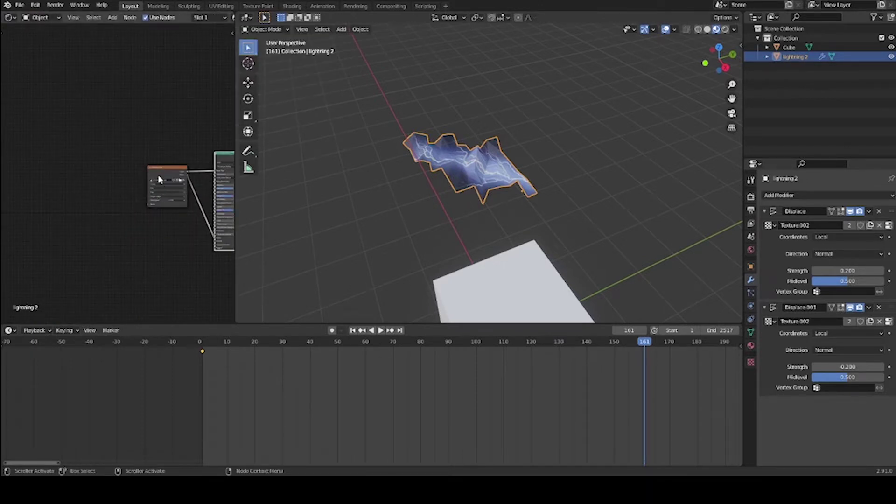
drag(157, 175, 52, 169)
scroll(127, 198, up, 4)
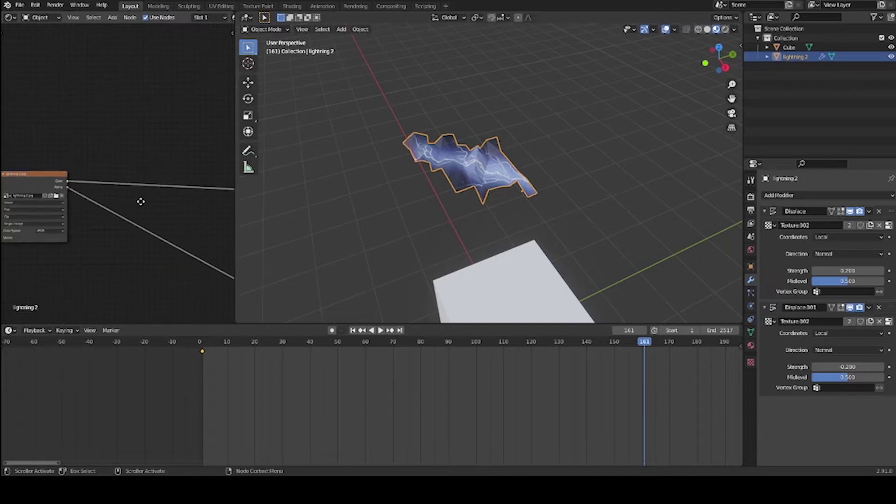
scroll(142, 211, down, 3)
key(shift+a)
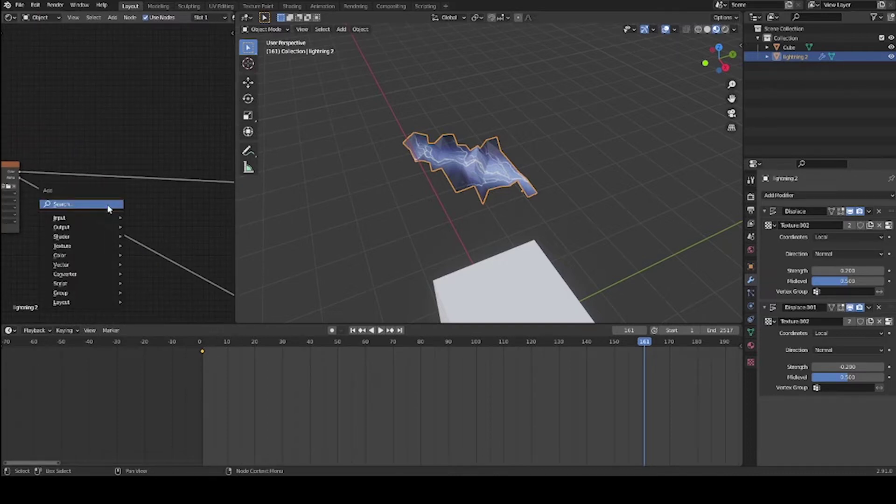
mouse_move(78, 259)
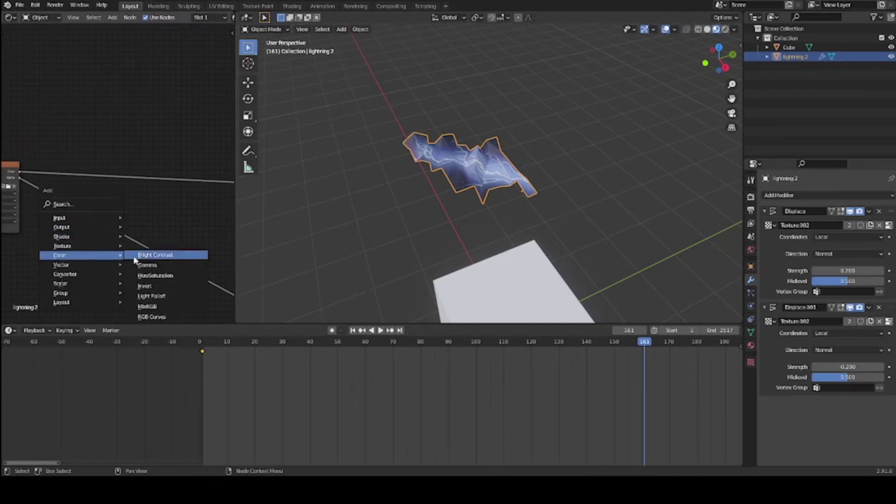
click(144, 259)
click(122, 185)
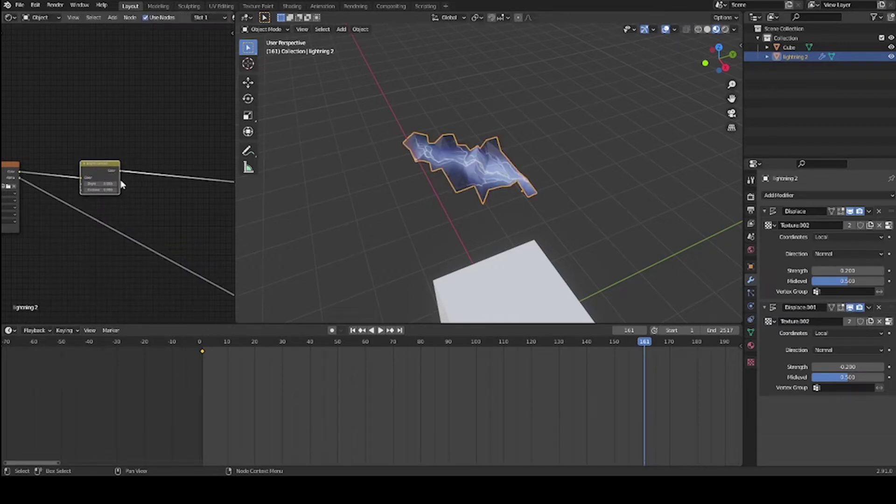
Add Gamma and Hue/Saturation nodes into the chain after Bright Contrast.
middle_drag(178, 212, 146, 204)
key(shift+a)
mouse_move(143, 206)
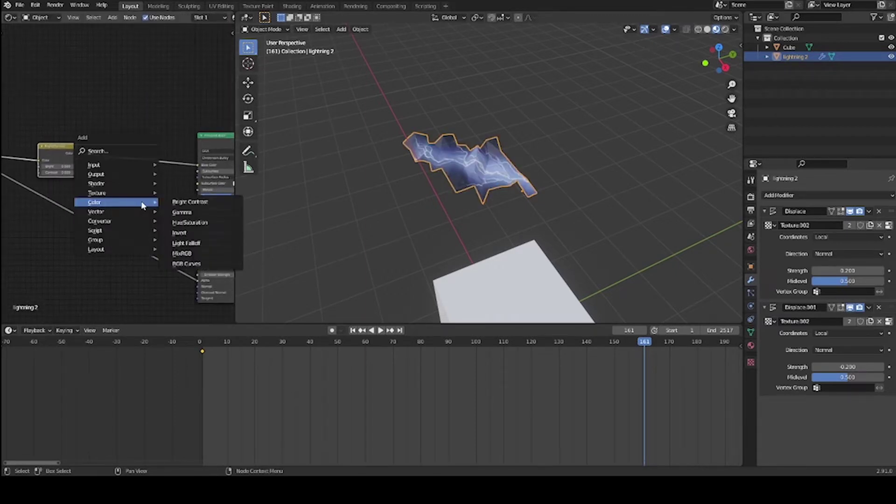
click(182, 212)
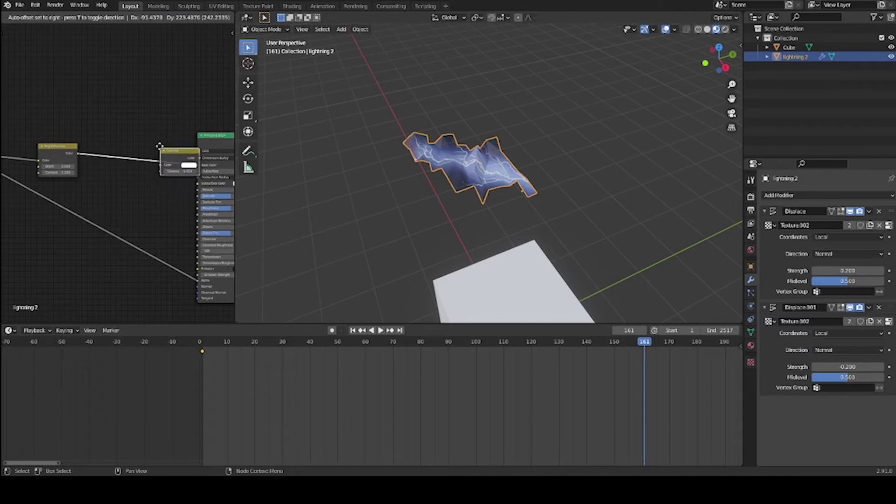
click(135, 209)
key(shift+a)
mouse_move(136, 206)
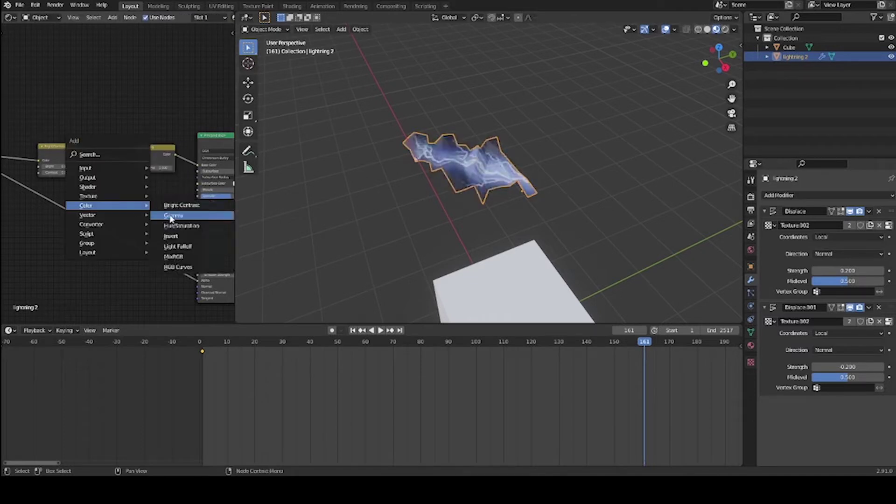
click(180, 226)
click(117, 163)
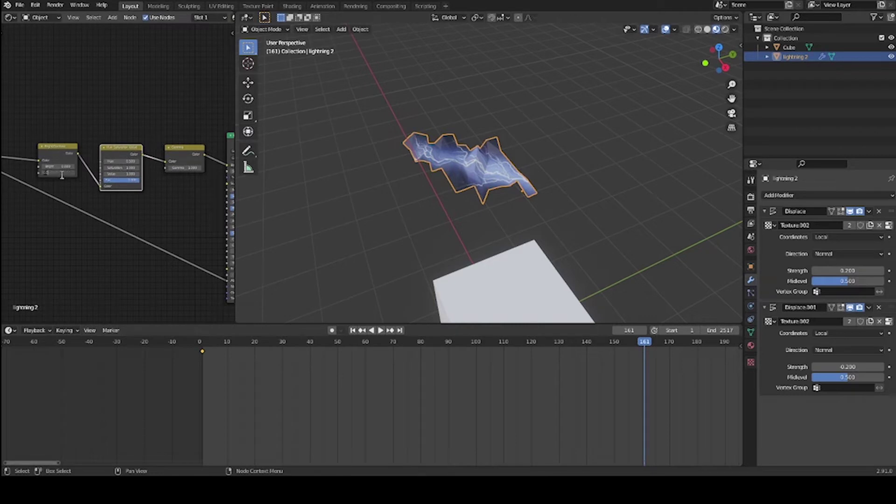
Raise the Contrast, Bright and Gamma values so the bolt glows blue-white.
key(Return)
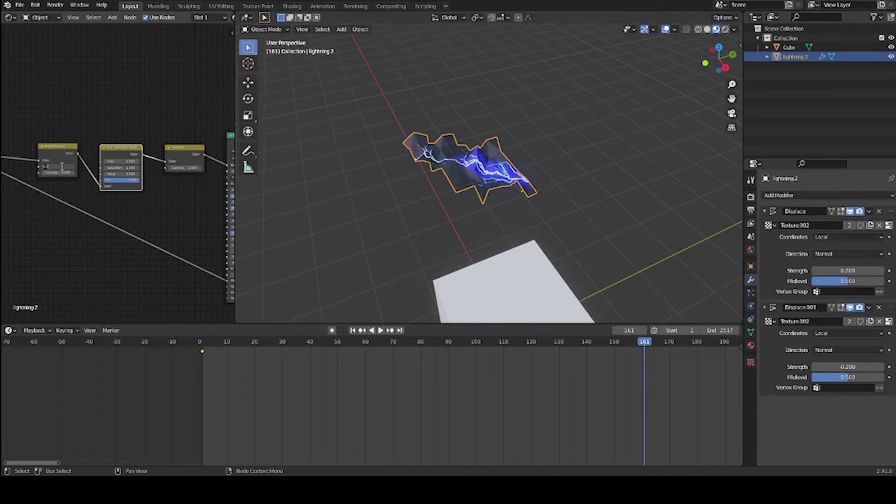
key(Return)
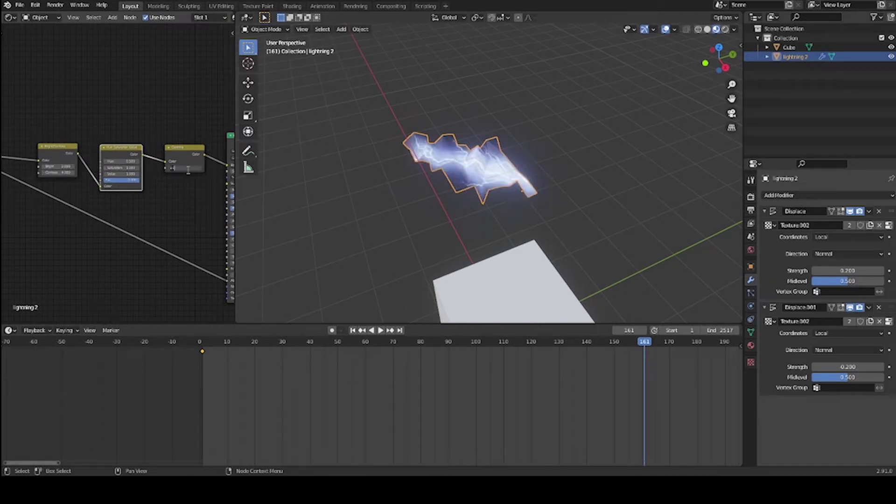
key(Return)
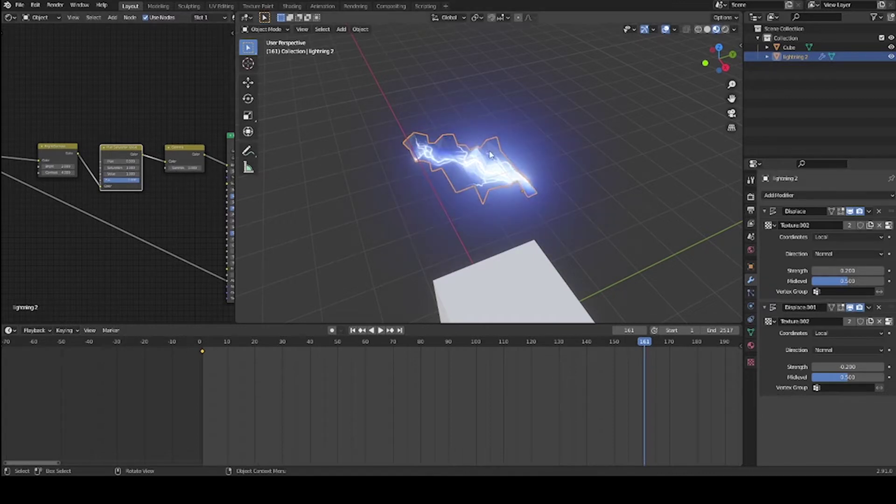
middle_drag(410, 201, 523, 187)
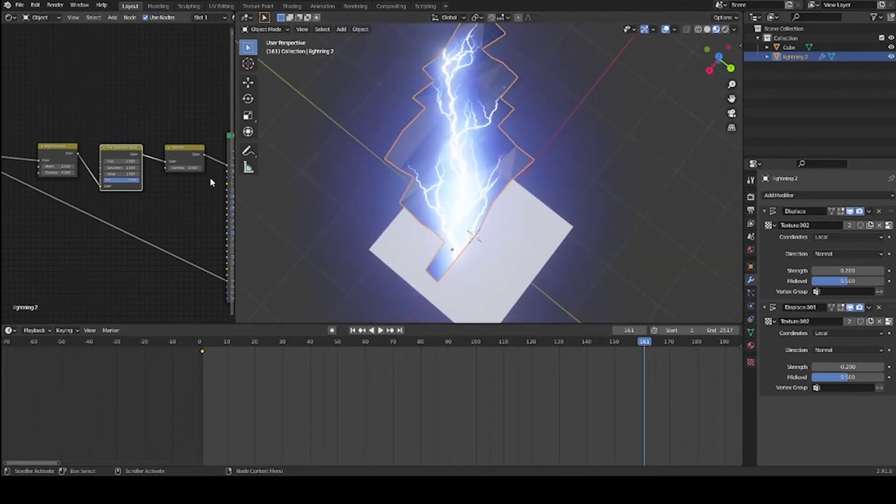
Change the Hue/Saturation node's Hue from 0.500 to 0.700 and view the bolt from the side.
drag(121, 161, 141, 161)
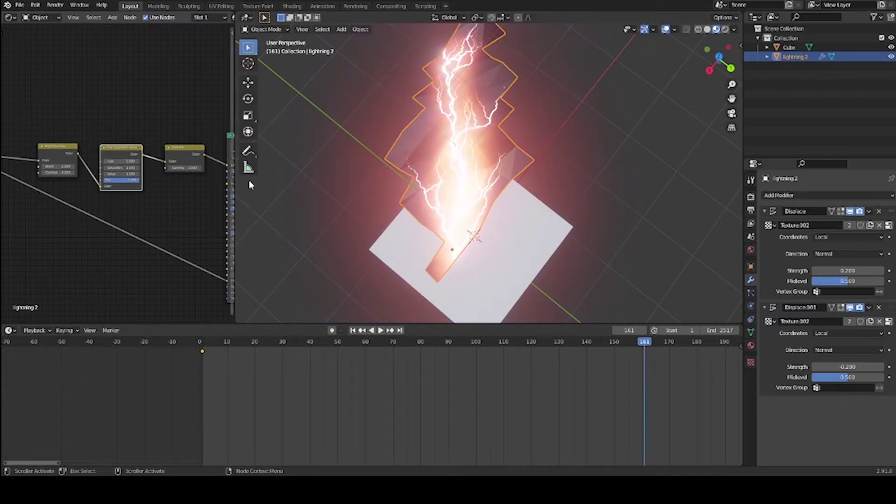
middle_drag(345, 185, 605, 212)
Set the Principled BSDF node's Specular to 0.000.
scroll(589, 202, down, 2)
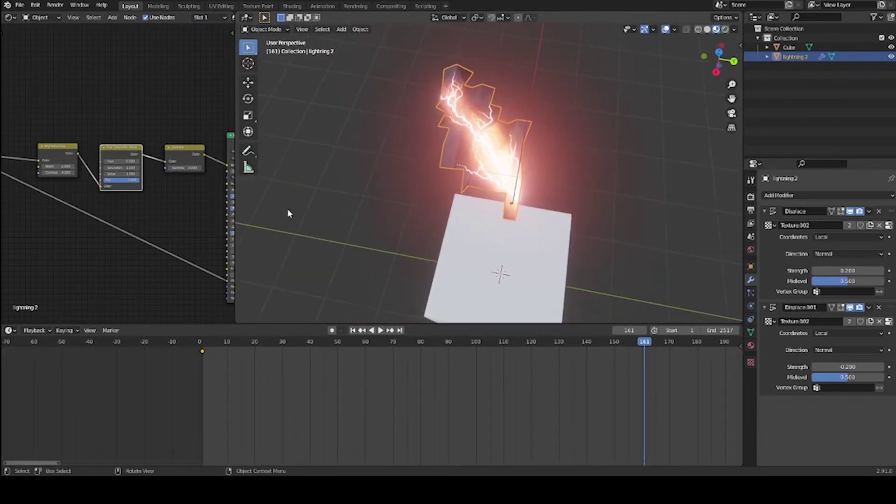
middle_drag(166, 222, 92, 192)
scroll(143, 202, up, 1)
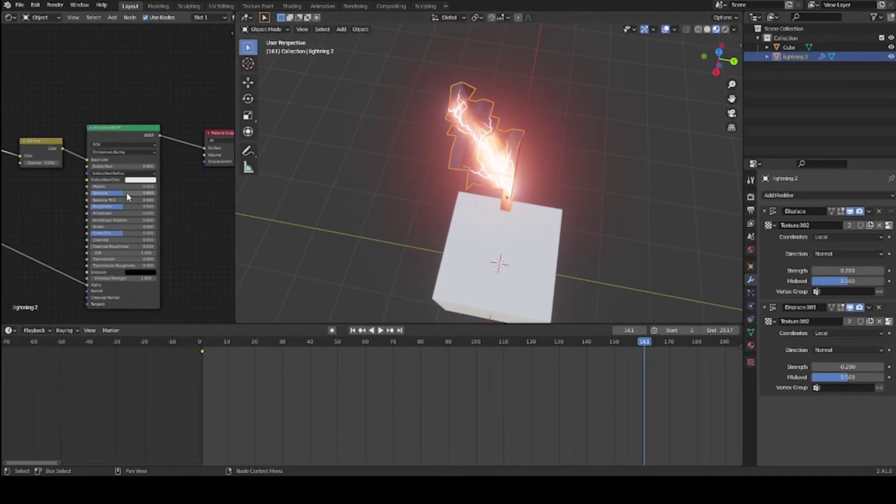
drag(127, 193, 110, 207)
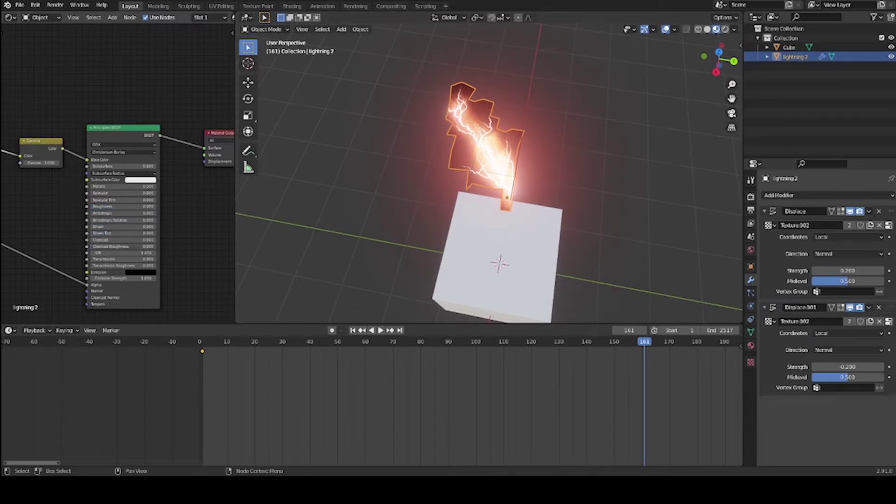
middle_drag(192, 200, 164, 210)
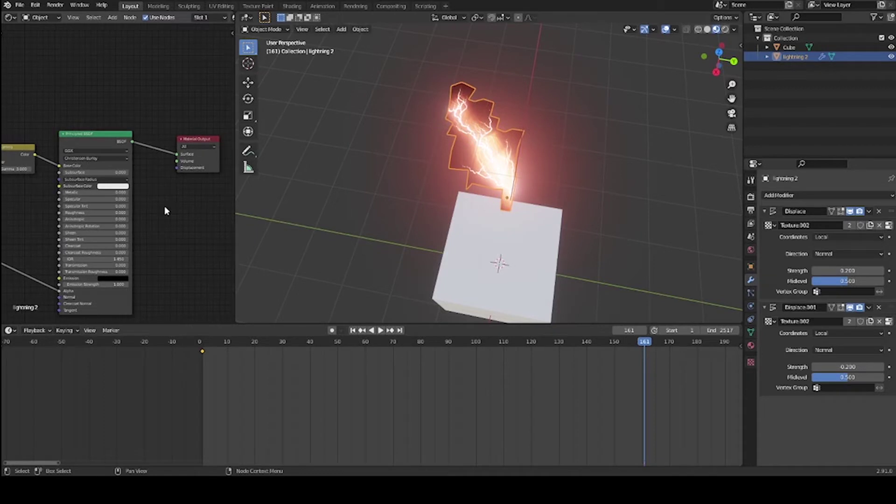
Insert an Add Shader node between the lightning material and the Material Output.
key(shift+a)
mouse_move(173, 202)
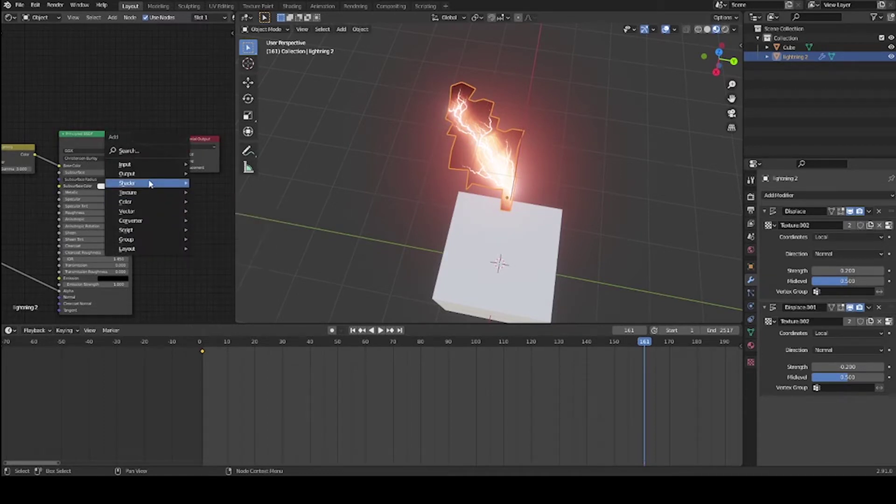
mouse_move(150, 183)
click(223, 187)
click(161, 155)
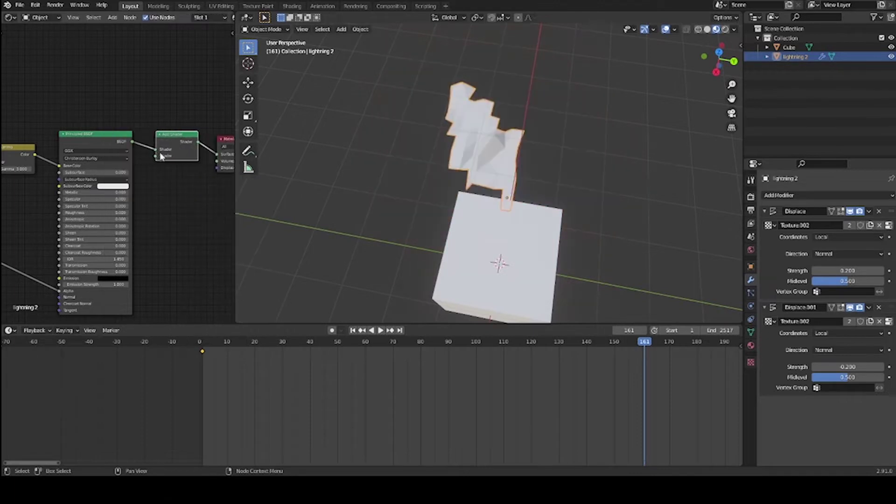
Add a Transparent BSDF to the Add Shader's second input and play to preview the bolt.
key(shift+a)
mouse_move(183, 197)
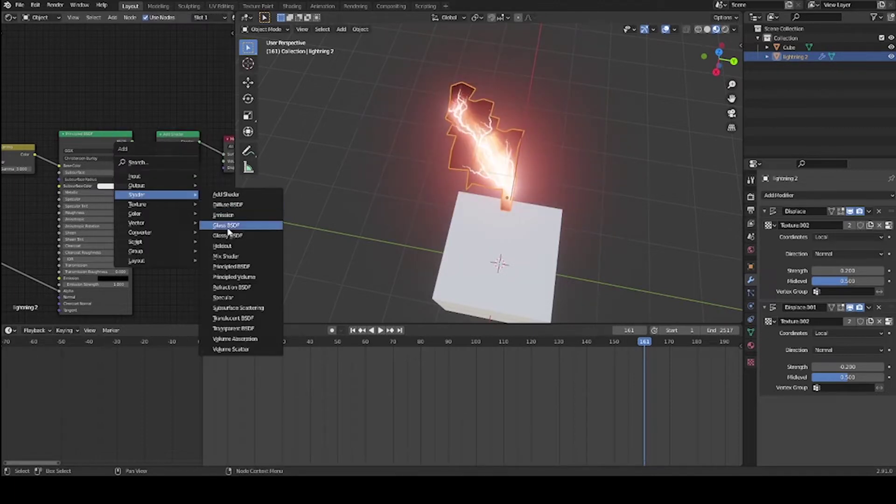
click(231, 330)
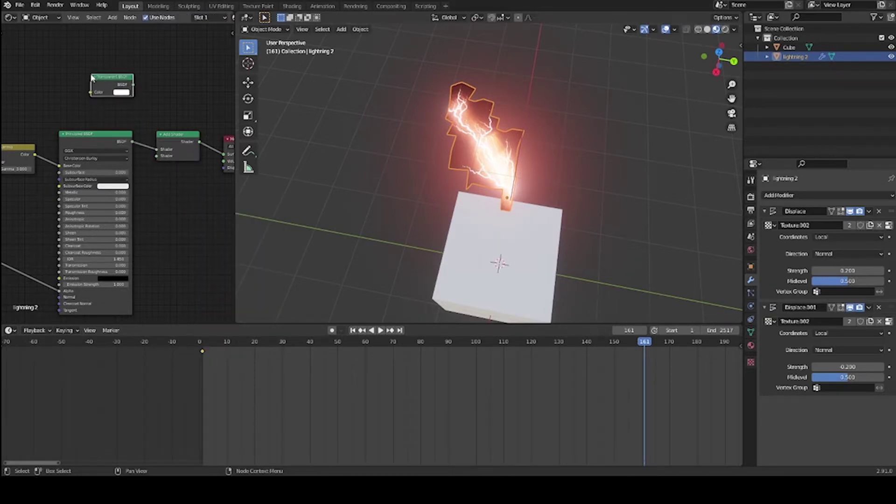
drag(133, 86, 174, 110)
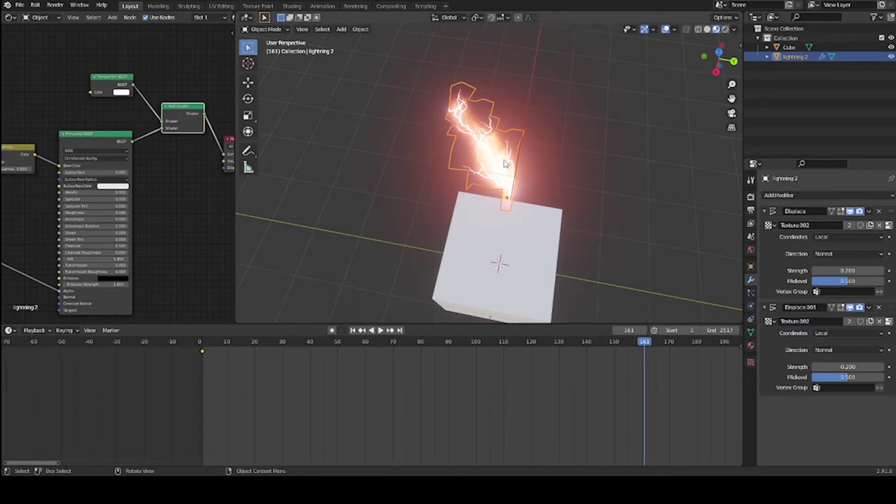
middle_drag(504, 163, 655, 208)
middle_drag(529, 106, 556, 223)
key(space)
key(space)
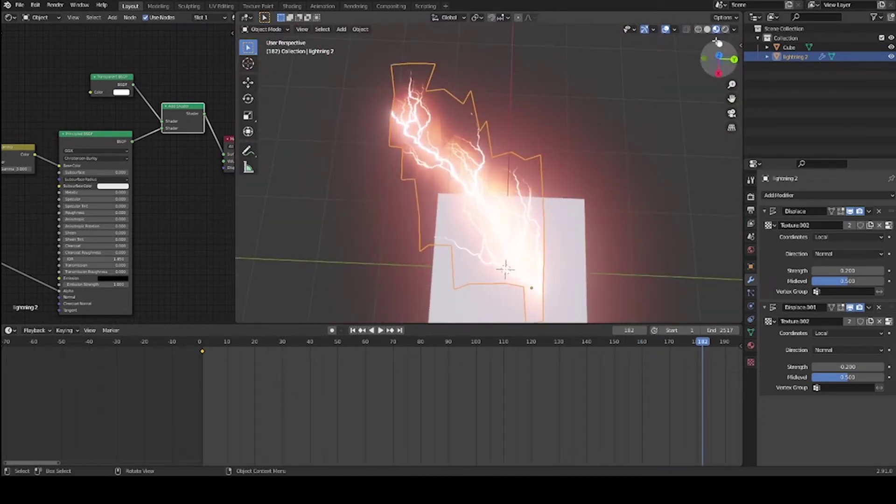
Switch to Rendered shading, wire the Gamma colour into Principled BSDF Emission, and play the animation.
click(725, 28)
mouse_move(662, 94)
middle_down()
mouse_move(521, 200)
mouse_move(492, 196)
mouse_move(581, 224)
middle_up()
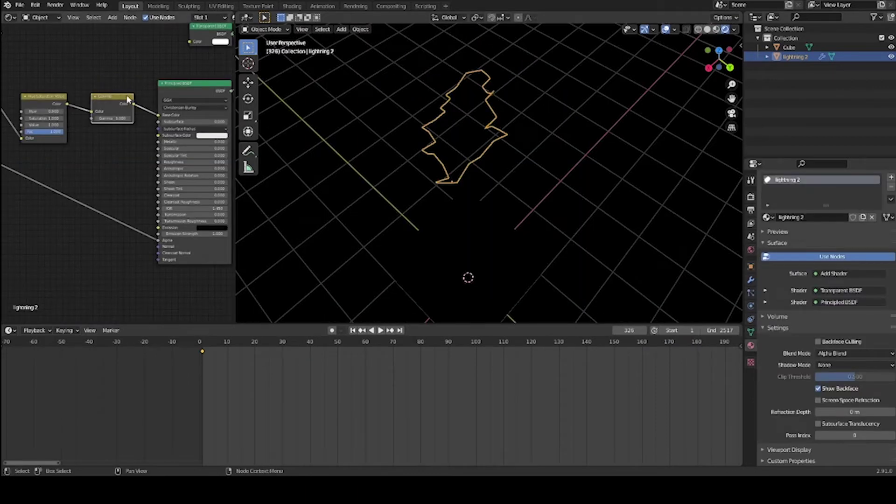
drag(134, 104, 157, 229)
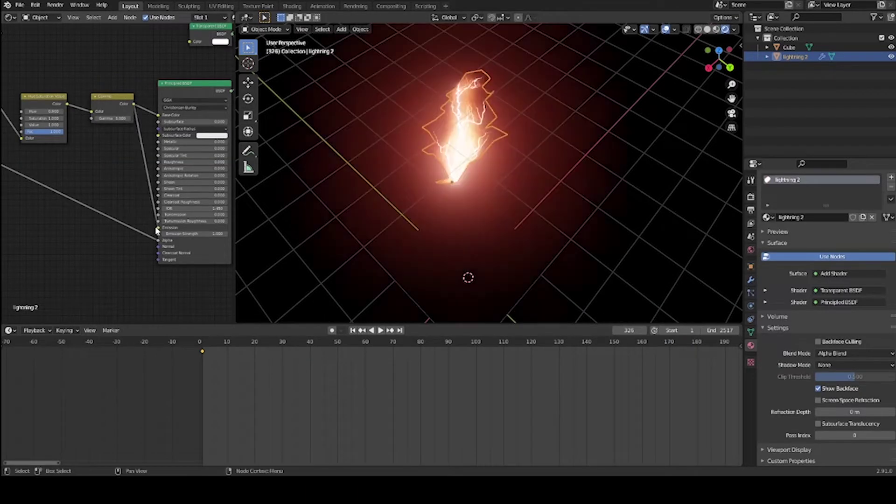
drag(176, 99, 185, 96)
middle_drag(383, 182, 514, 230)
key(space)
key(space)
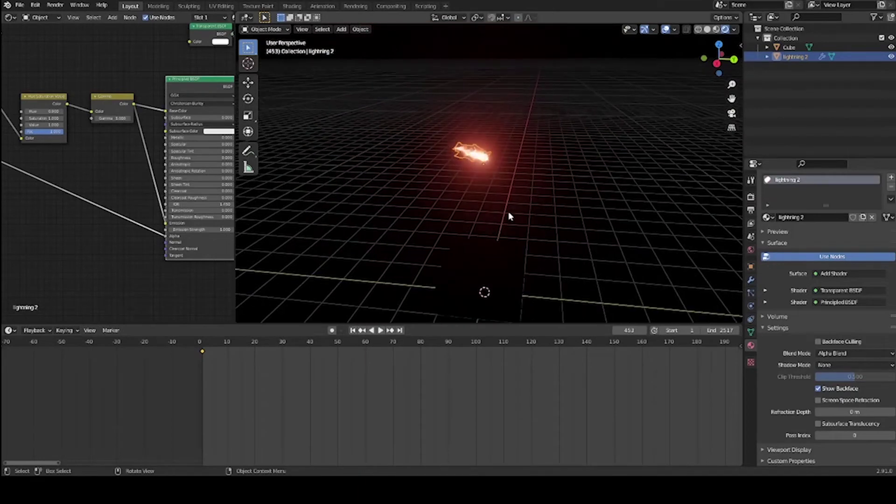
click(485, 274)
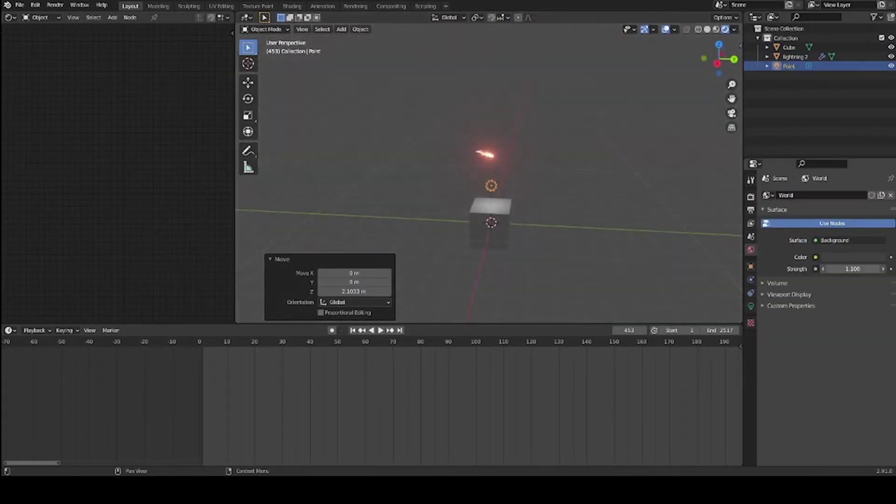
Lower the world strength to 0.400 and raise the point light along Z.
drag(853, 269, 838, 269)
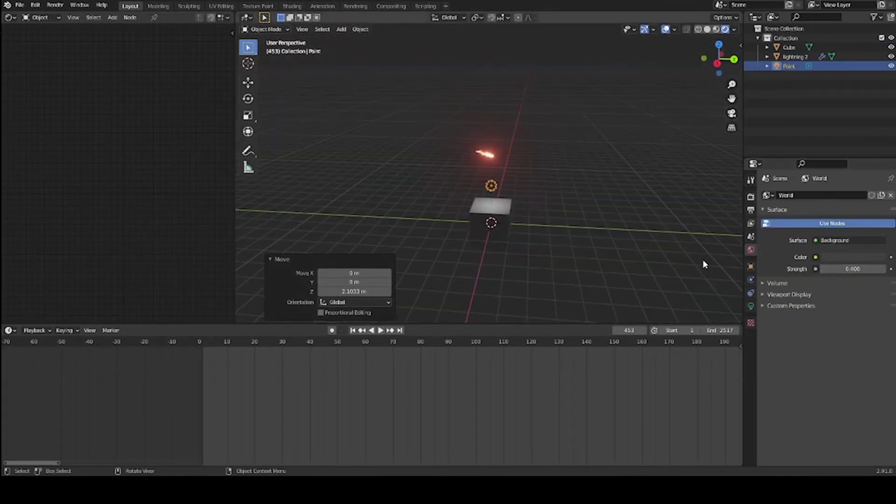
middle_drag(613, 254, 575, 236)
scroll(568, 229, up, 3)
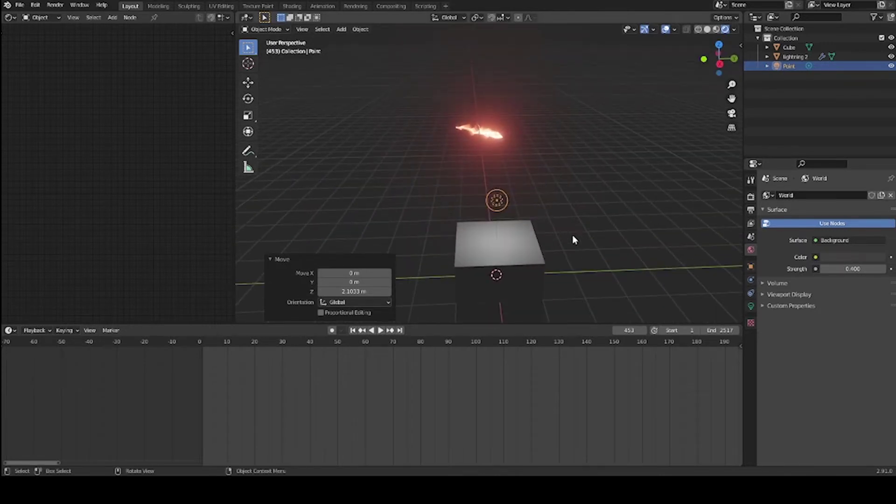
key(g)
key(z)
click(573, 218)
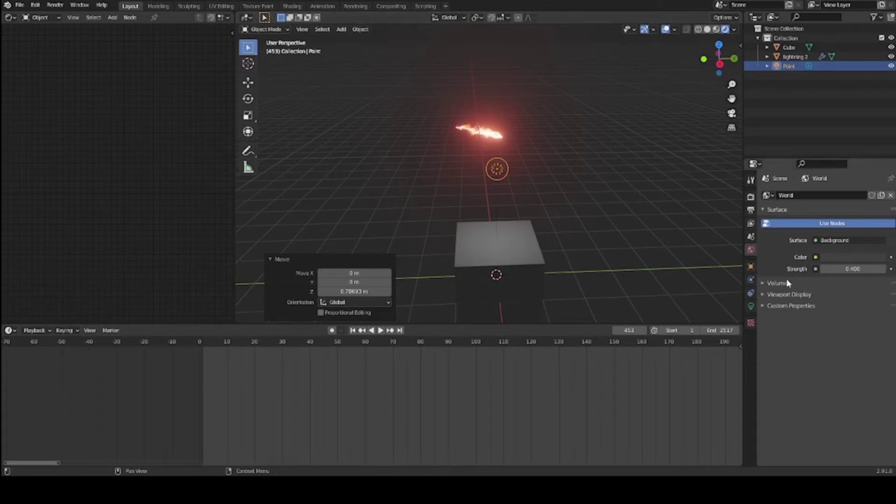
Eyedrop the lightning's orange glow as the point light's colour.
click(750, 307)
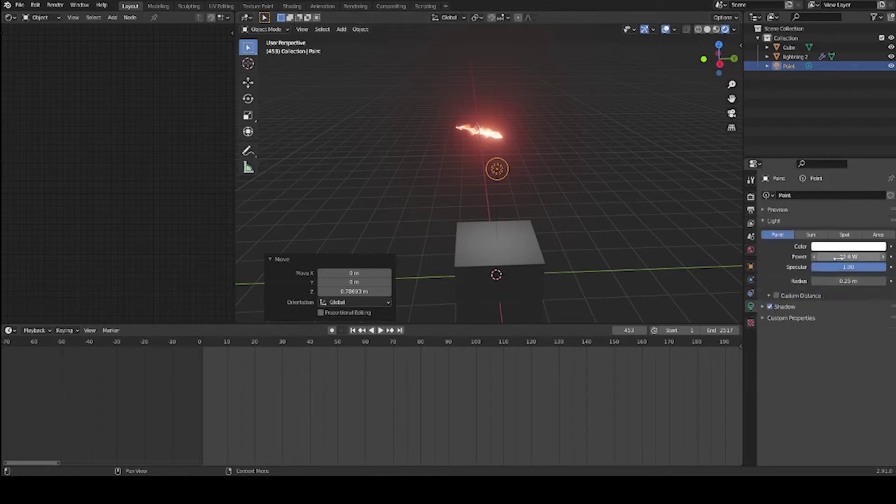
click(868, 251)
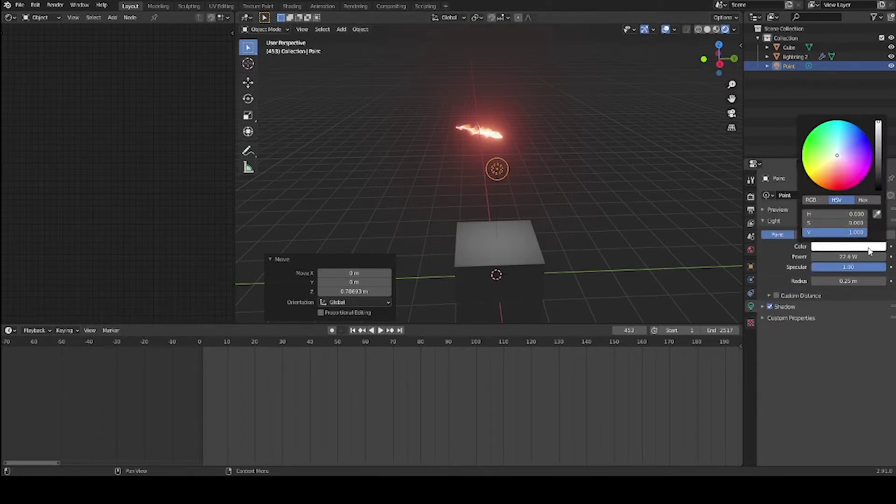
click(877, 215)
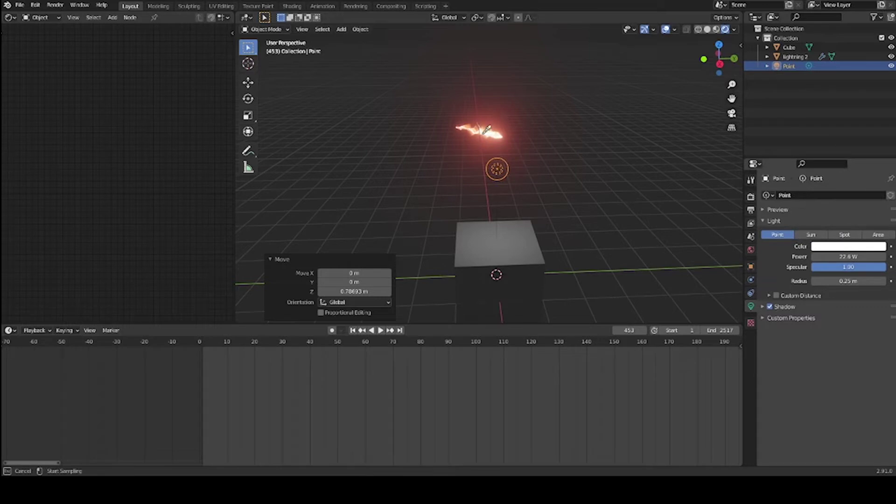
click(483, 134)
middle_drag(478, 196, 523, 209)
scroll(521, 210, up, 2)
middle_drag(446, 179, 488, 214)
click(489, 215)
Delete the cube, along with a circle mesh added by mistake.
key(Delete)
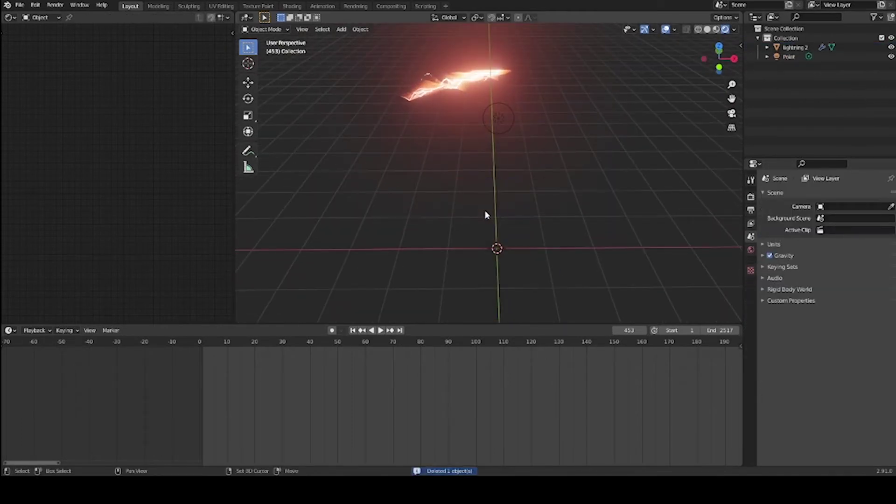
key(shift+a)
mouse_move(452, 95)
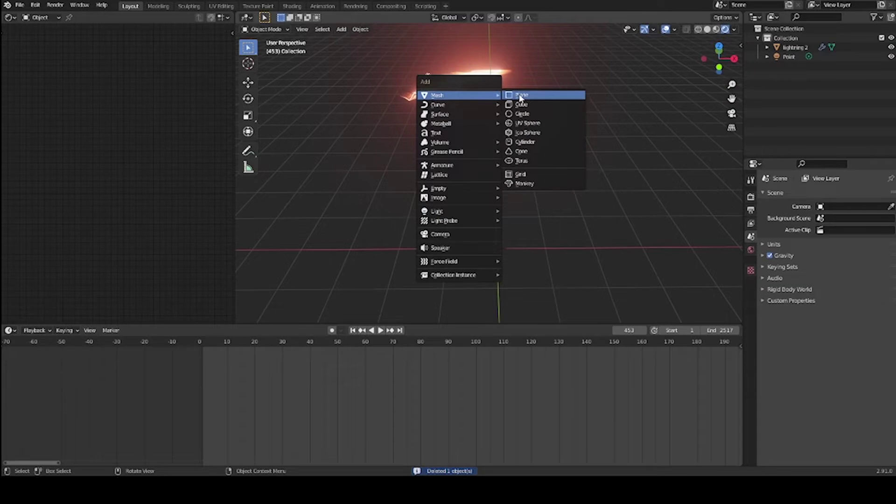
click(522, 113)
middle_drag(510, 198, 524, 181)
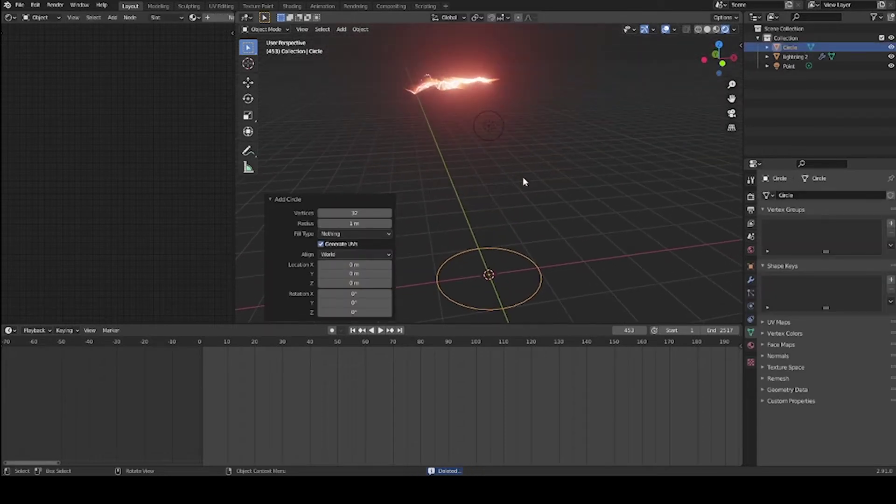
key(Delete)
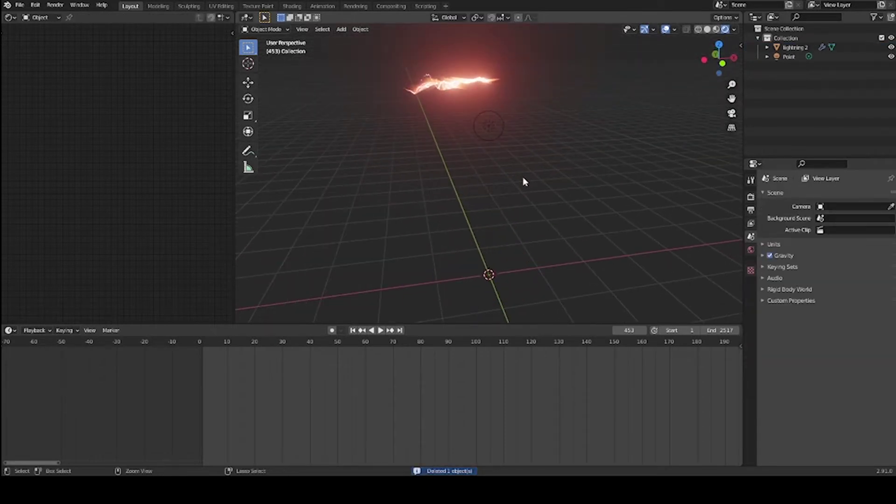
Add a UV sphere at the origin and shade it smooth.
key(shift+a)
mouse_move(526, 179)
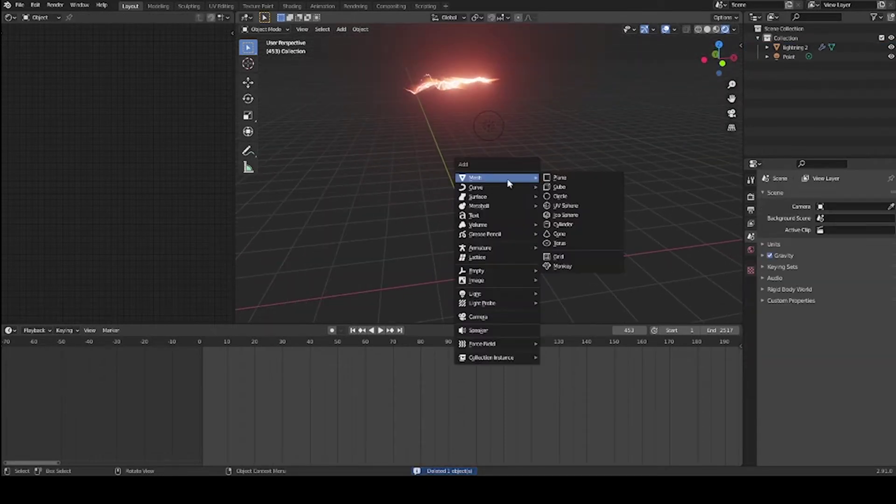
click(568, 206)
middle_drag(559, 147, 531, 239)
right_click(503, 237)
click(504, 241)
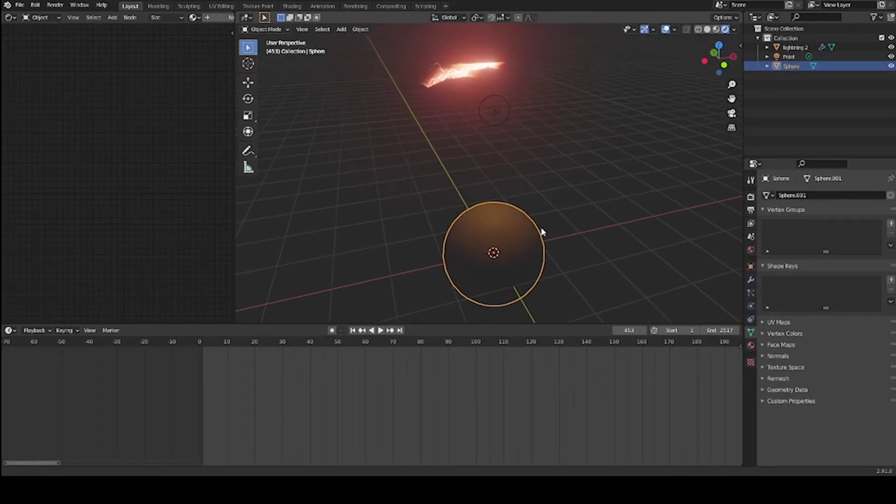
middle_drag(528, 220, 522, 198)
click(473, 83)
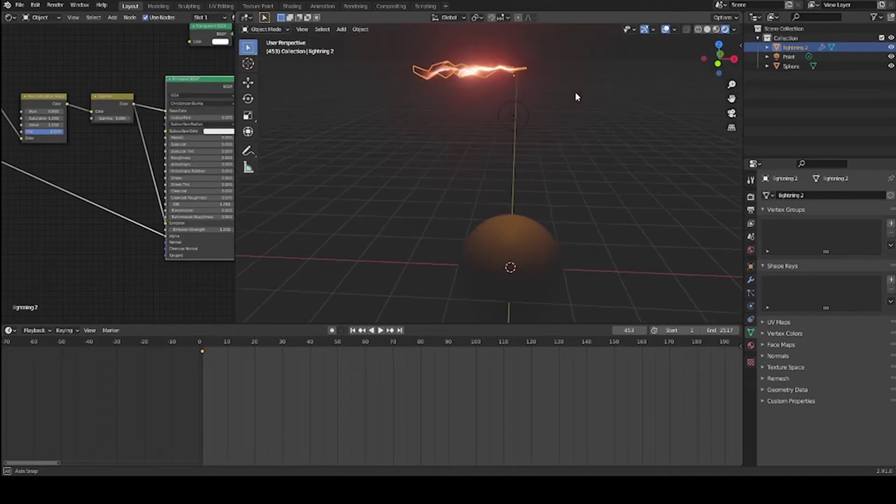
middle_drag(578, 93, 542, 160)
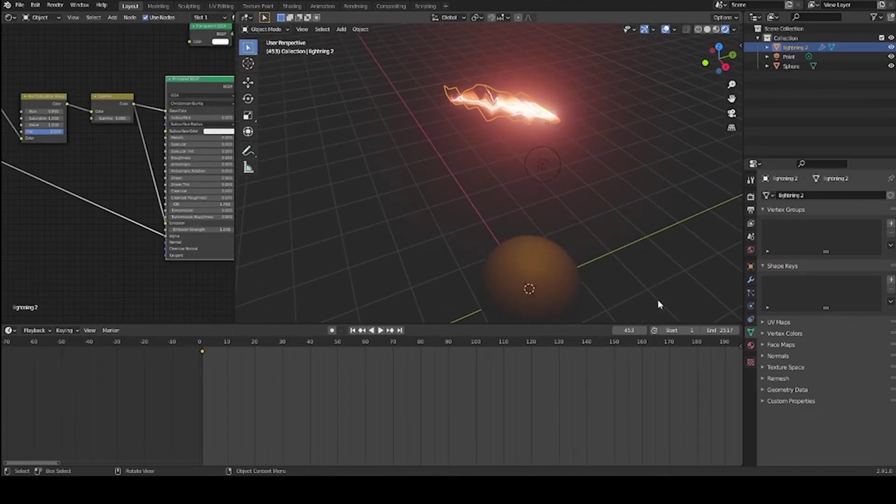
click(522, 271)
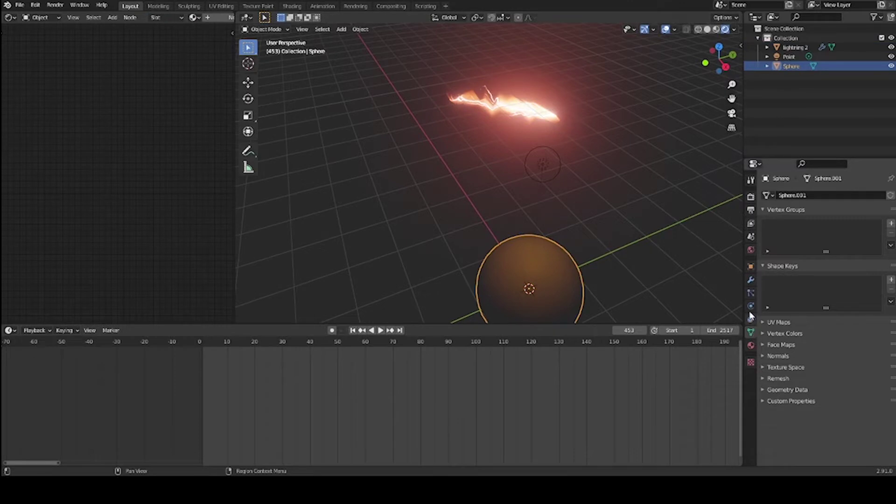
Add a particle system to the sphere that renders lightning 2 as its instance object.
click(751, 293)
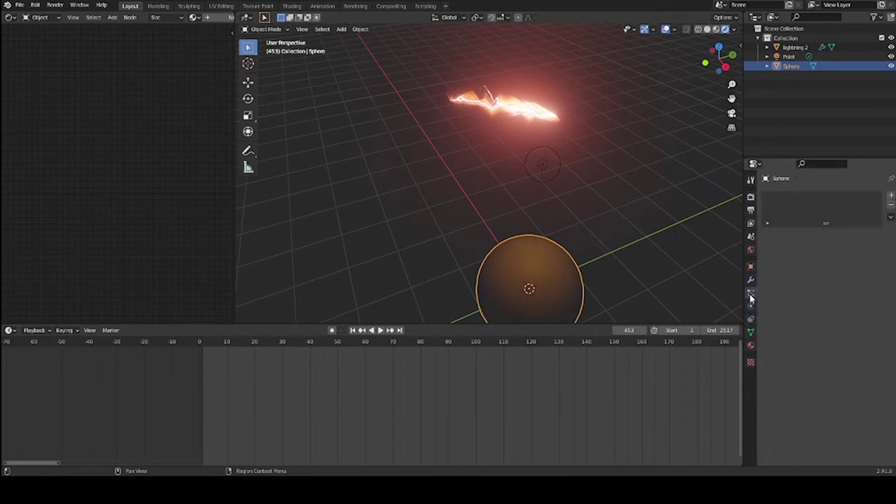
click(892, 195)
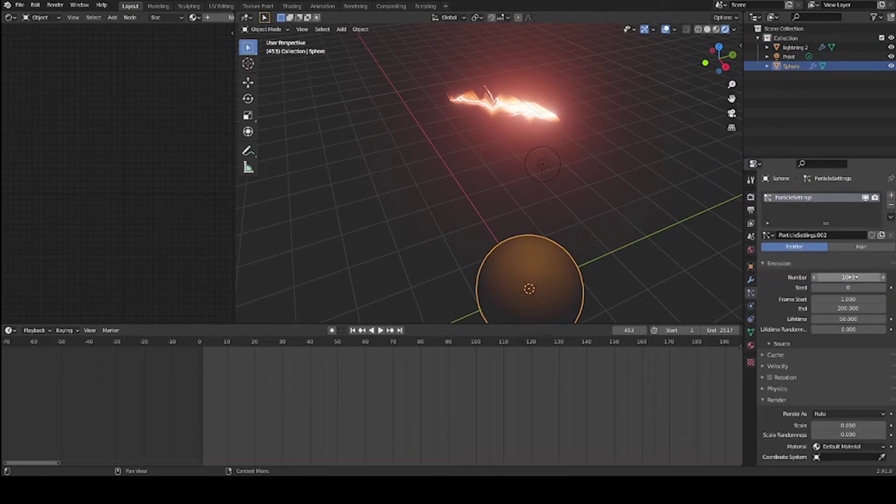
click(832, 413)
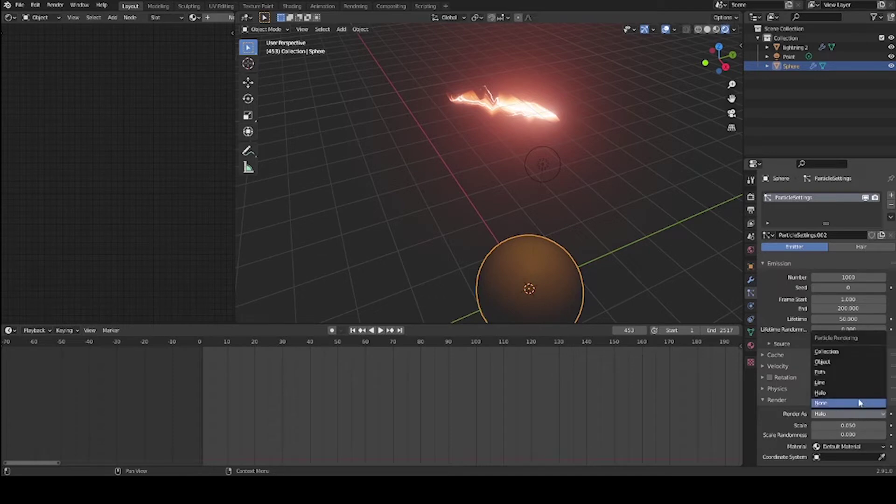
click(833, 362)
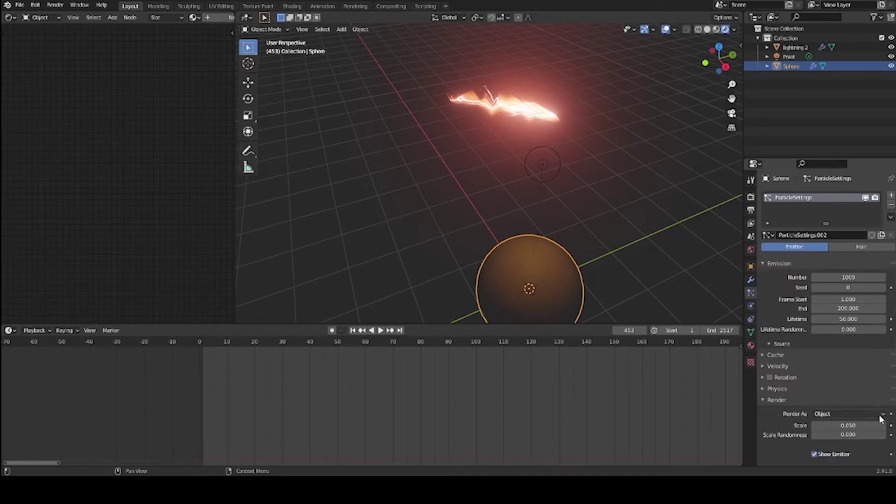
scroll(849, 431, down, 4)
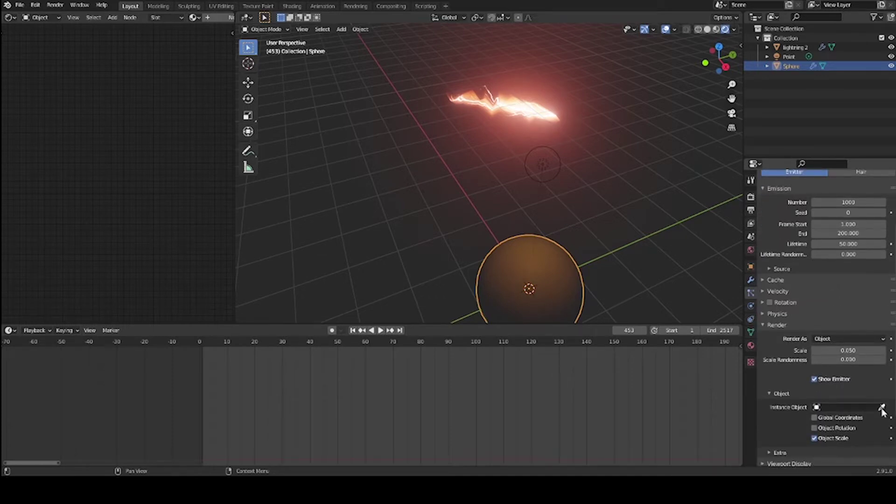
click(531, 101)
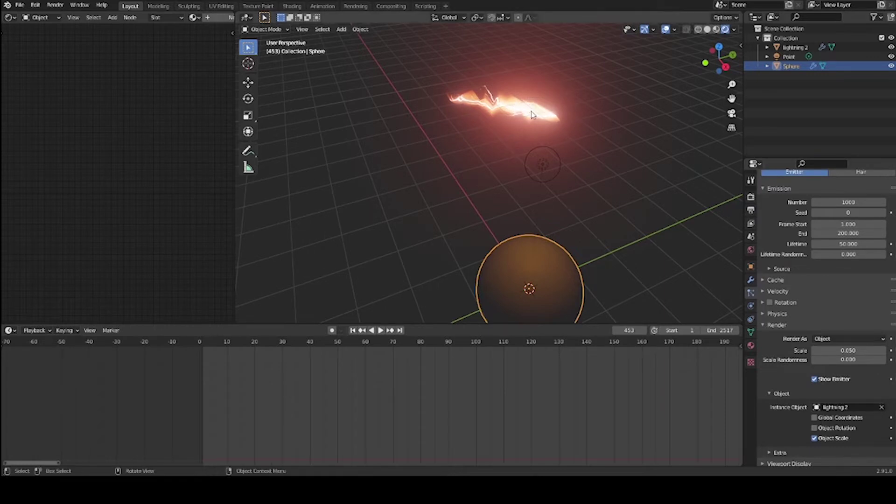
Switch the sphere's particle system type to Hair.
middle_drag(533, 116, 574, 200)
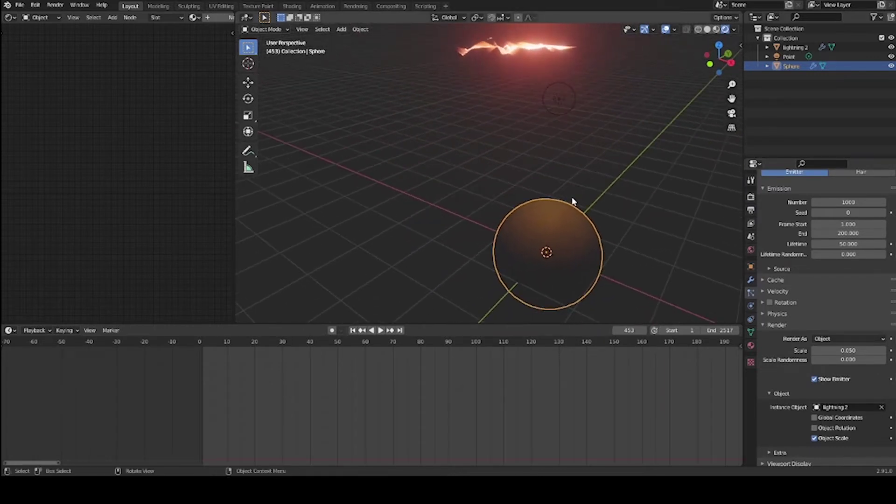
middle_drag(484, 232, 530, 228)
key(space)
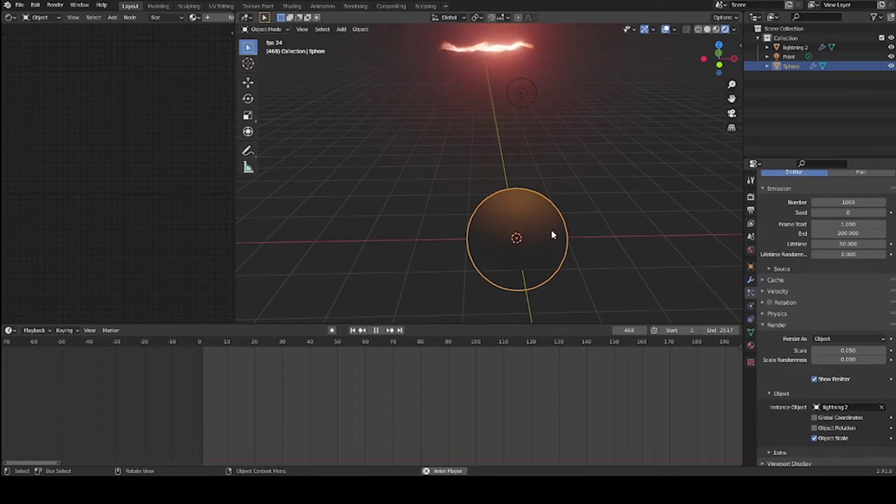
key(space)
scroll(775, 250, up, 4)
click(851, 248)
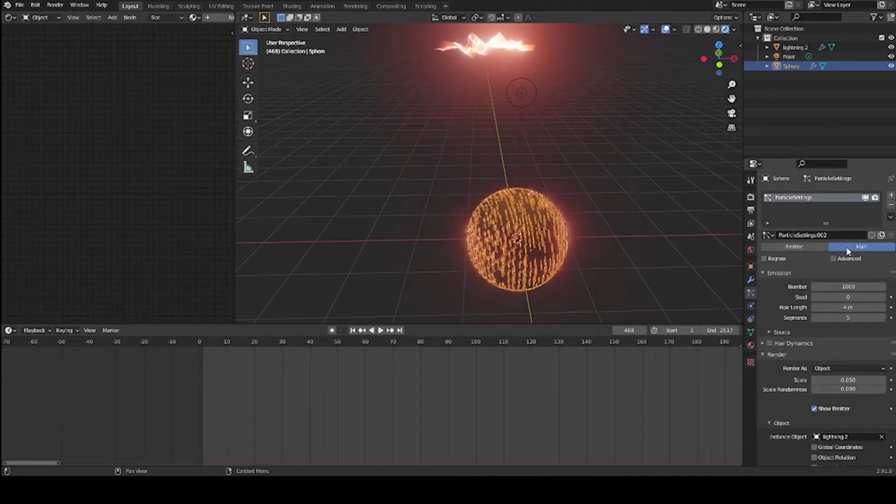
mouse_move(536, 224)
middle_down()
mouse_move(562, 220)
mouse_move(462, 256)
mouse_move(517, 194)
mouse_move(569, 171)
mouse_move(578, 202)
mouse_move(624, 222)
mouse_move(536, 224)
middle_up()
Reduce the hair particle count in the Emission settings to 50.
scroll(516, 194, up, 2)
key(space)
key(space)
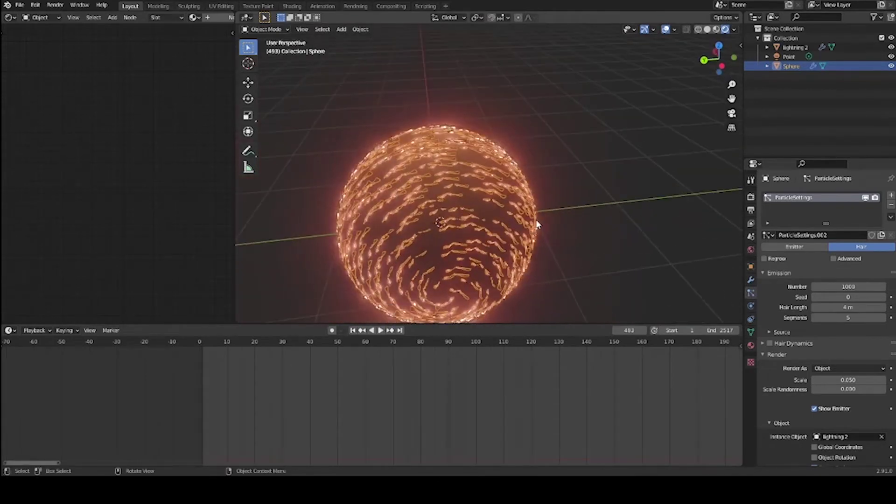
scroll(799, 347, down, 5)
scroll(801, 343, up, 4)
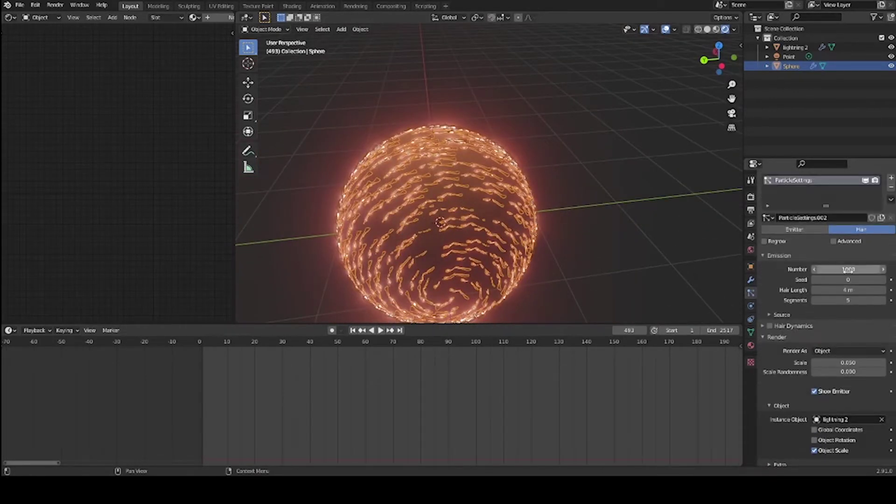
scroll(848, 270, up, 1)
click(809, 272)
click(773, 275)
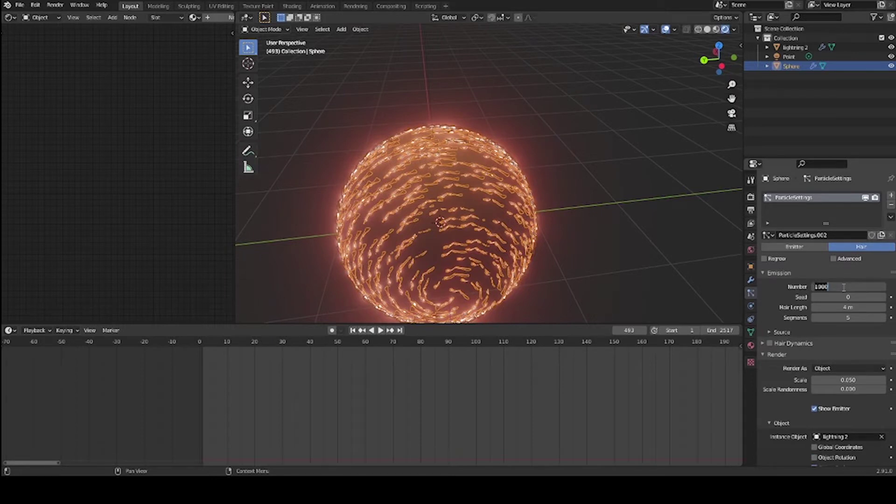
text(0)
key(Return)
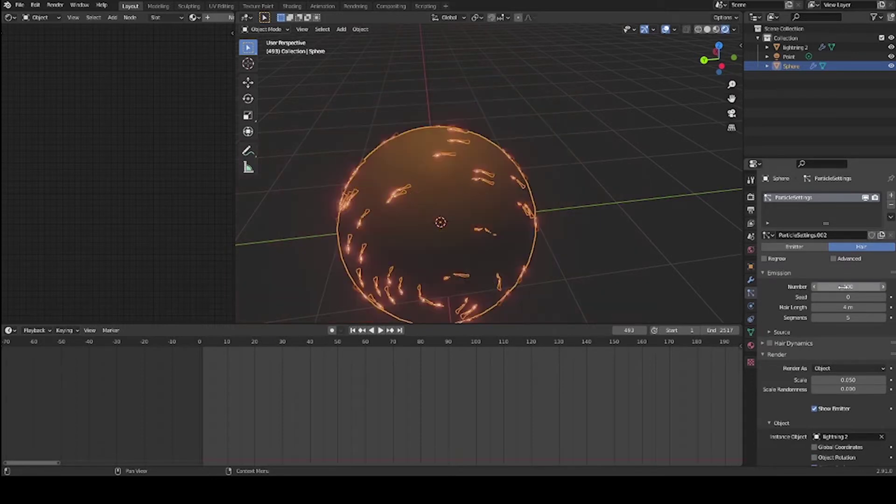
Enlarge the lightning copies to scale 0.540, confirm 50 particles, and enable Object Rotation.
drag(848, 380, 866, 380)
scroll(523, 233, down, 4)
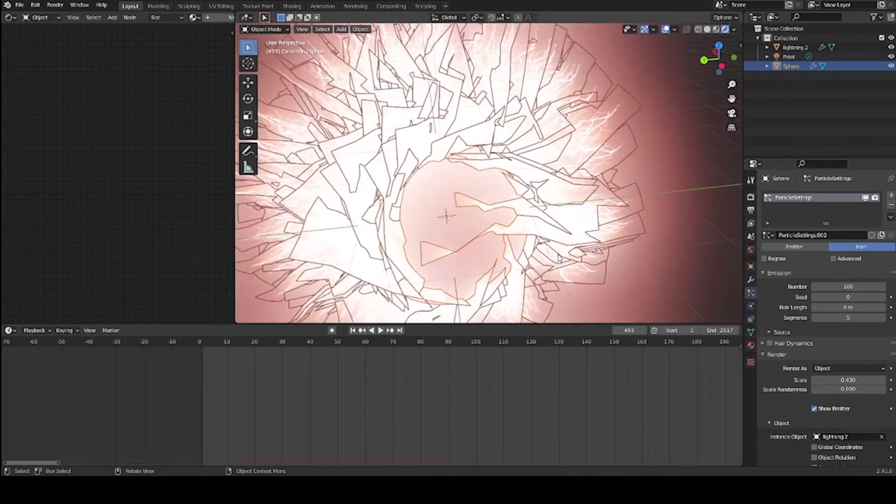
mouse_move(523, 234)
middle_down()
mouse_move(614, 242)
mouse_move(390, 236)
mouse_move(509, 234)
middle_up()
scroll(615, 242, down, 2)
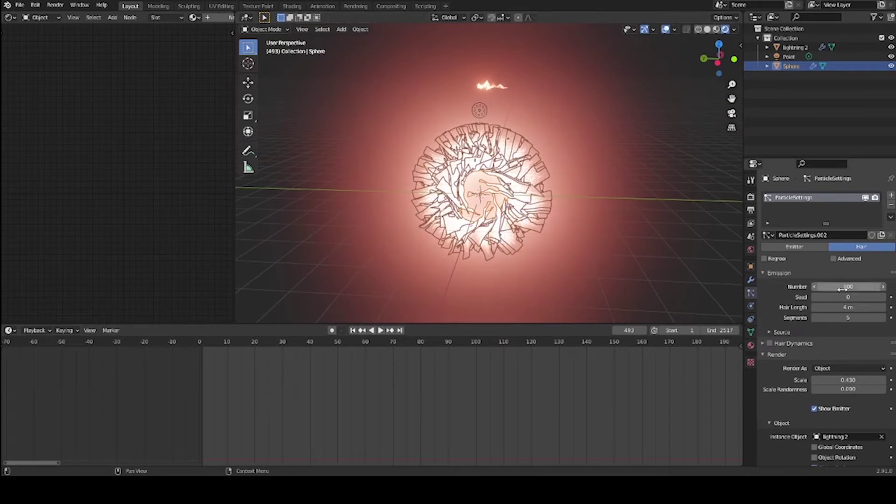
key(Return)
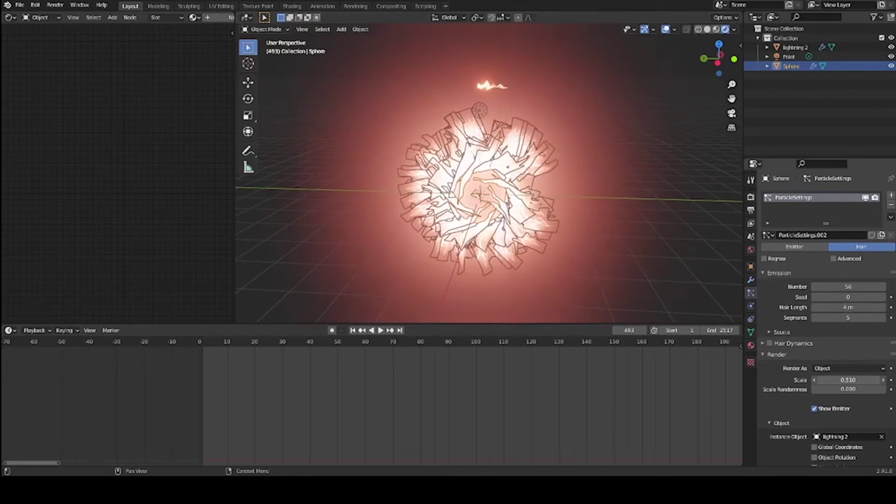
middle_drag(616, 247, 628, 255)
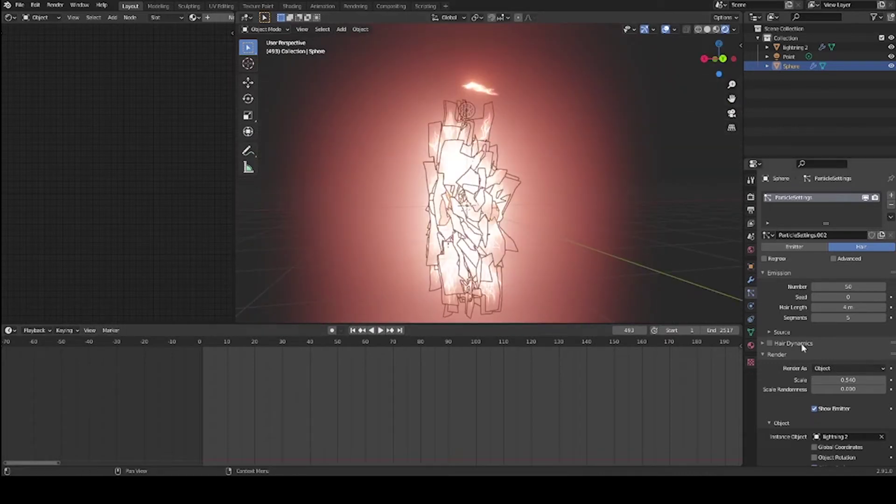
scroll(786, 415, down, 5)
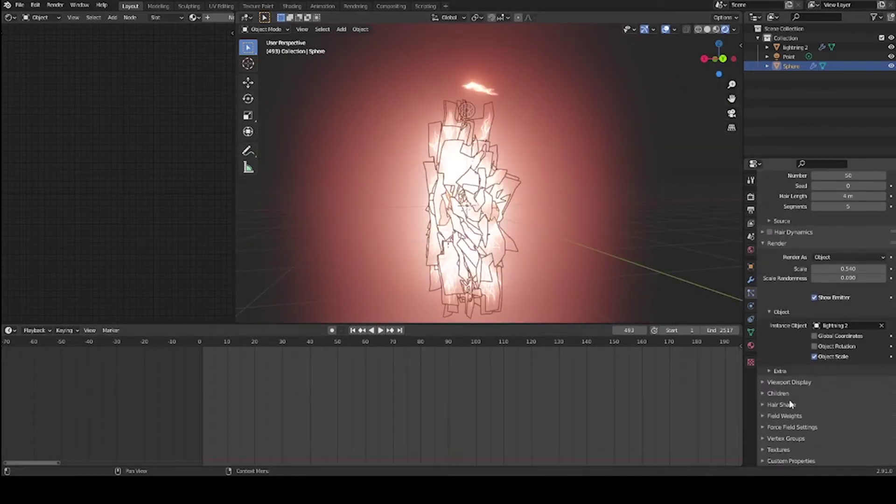
click(815, 346)
Apply the current rotation of the lightning 2 object.
middle_drag(579, 210, 578, 129)
click(511, 92)
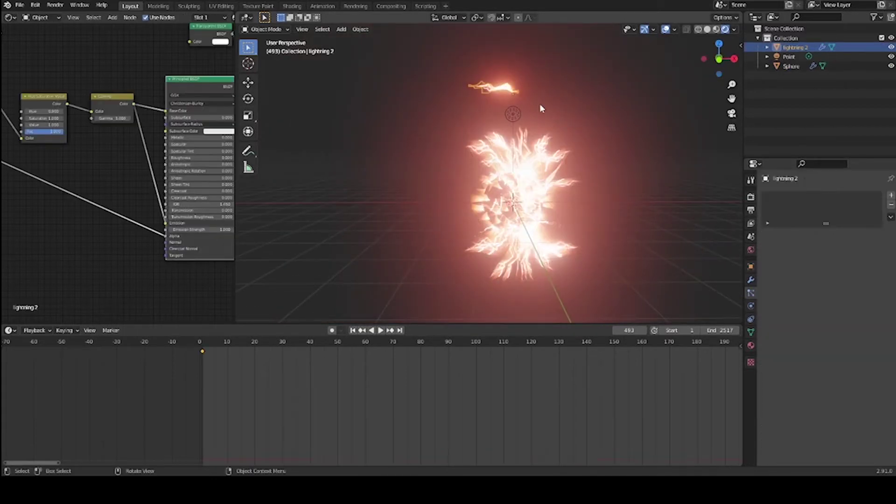
middle_drag(539, 104, 551, 136)
scroll(549, 137, up, 3)
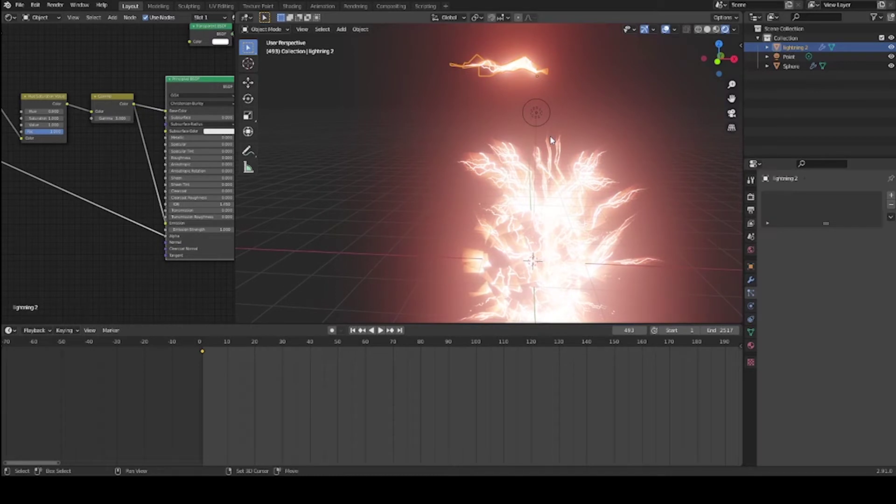
key(shift+a)
key(ctrl+a)
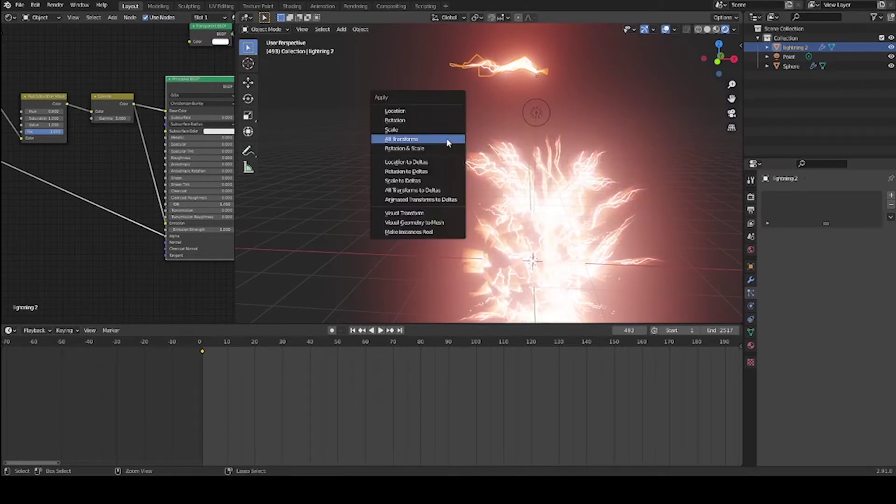
click(405, 121)
Rotate lightning 2 by 90° about the global Y axis.
key(space)
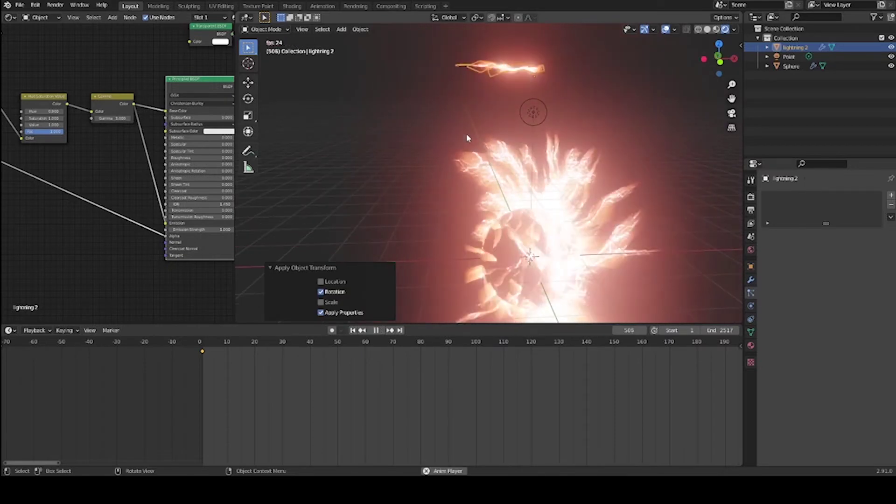
key(space)
middle_drag(490, 130, 464, 135)
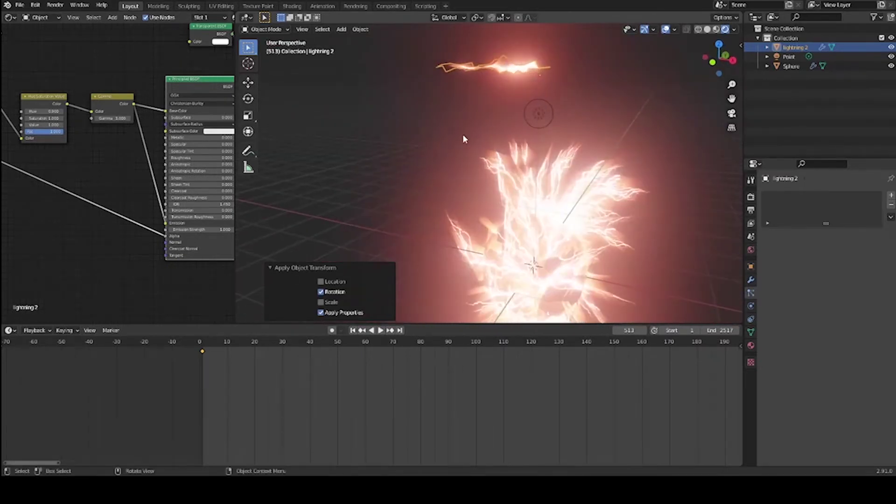
key(r)
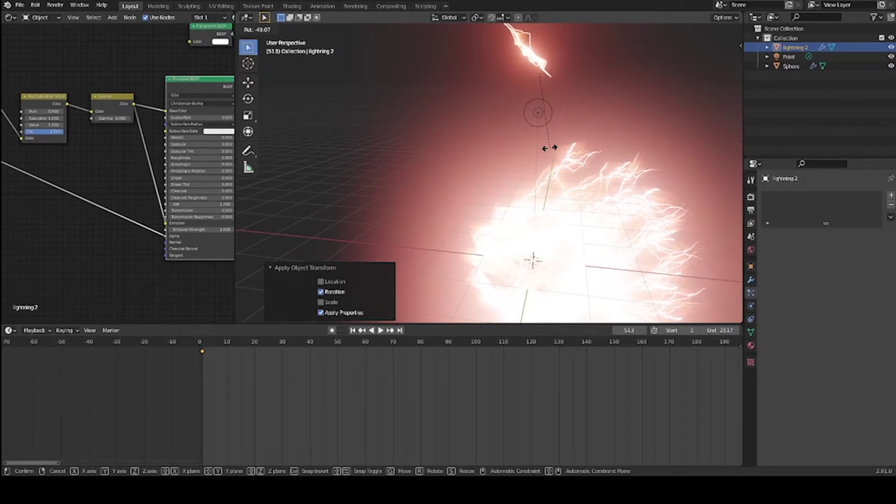
key(y)
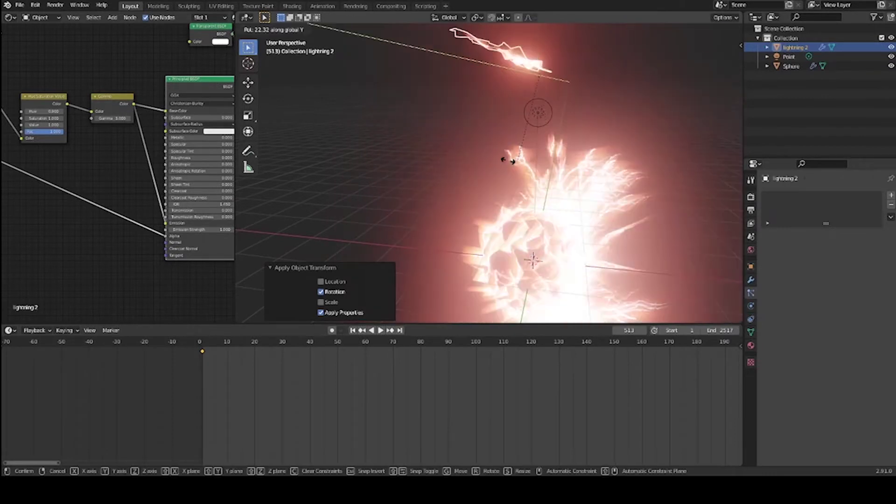
click(412, 116)
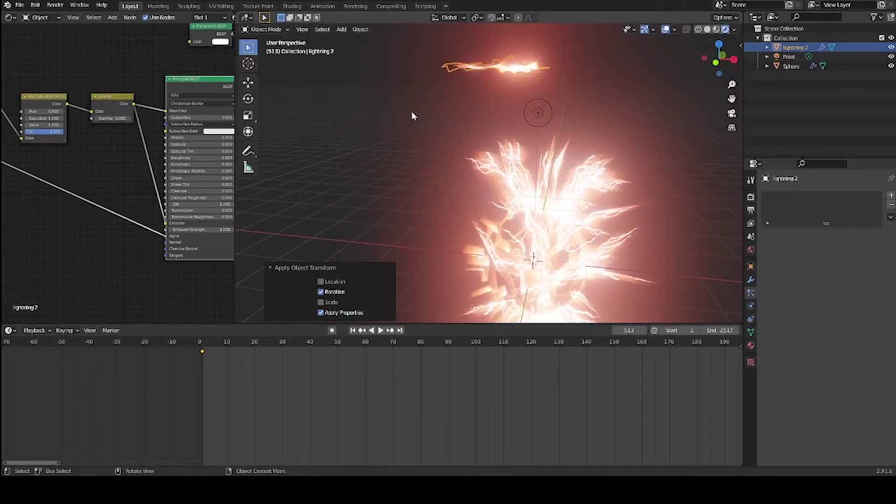
text(ry90)
key(Return)
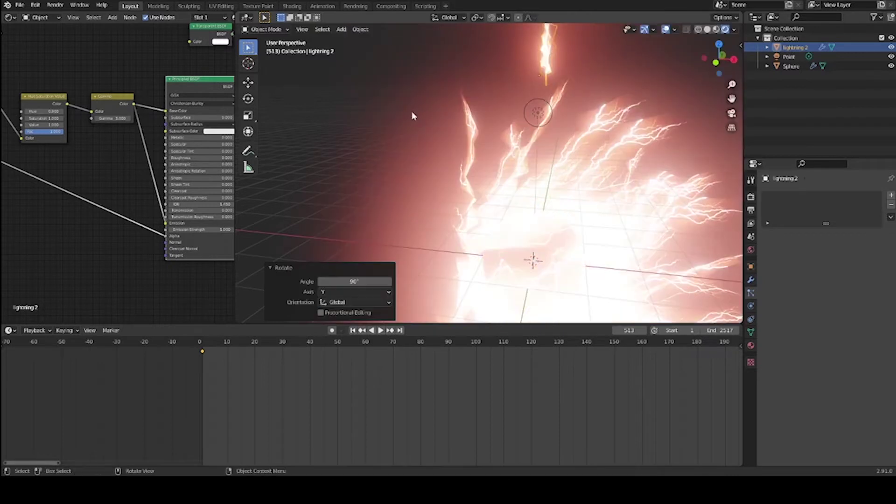
middle_drag(413, 114, 551, 144)
scroll(546, 153, up, 1)
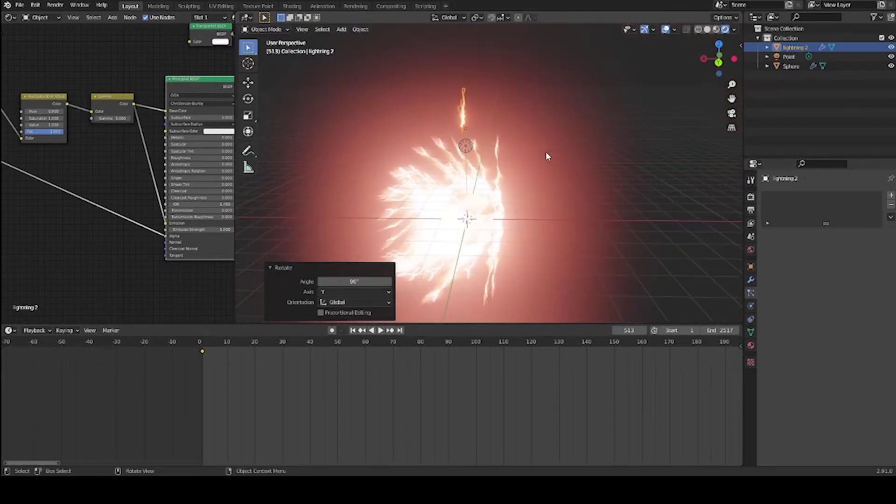
Give lightning 2 a further 90° turn about global Y.
key(r)
key(y)
key(9)
key(0)
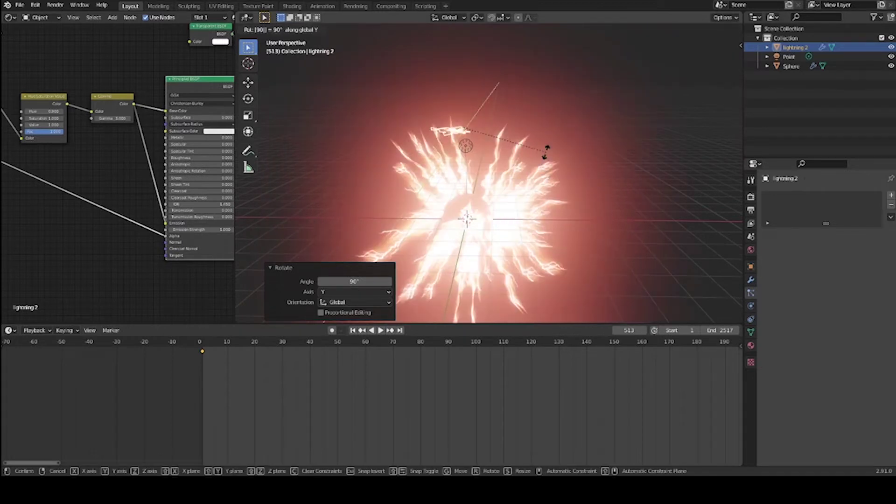
key(Return)
middle_drag(482, 173, 568, 188)
Inspect the lightning burst from above and the side, trying and cancelling X and Z rotations.
key(r)
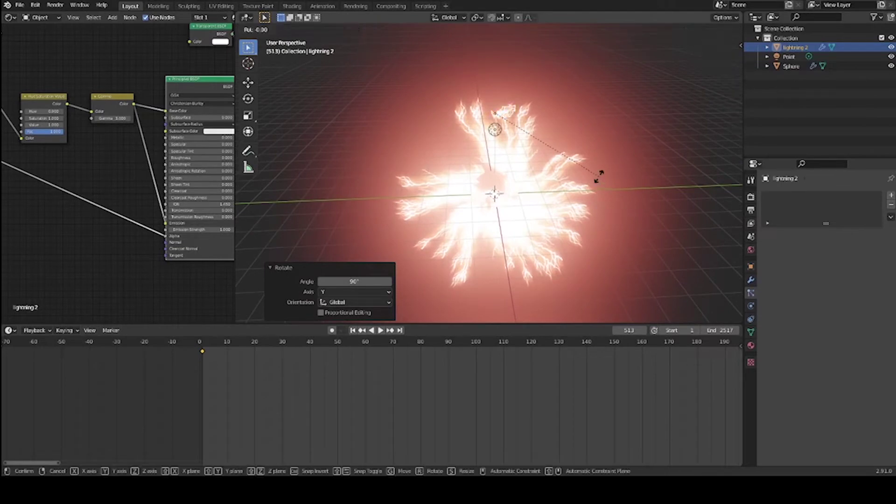
key(x)
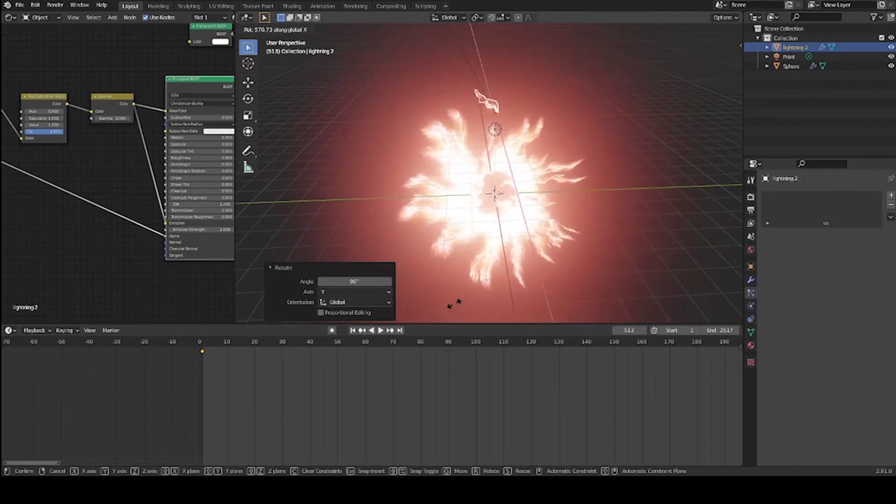
key(Escape)
middle_drag(523, 141, 593, 157)
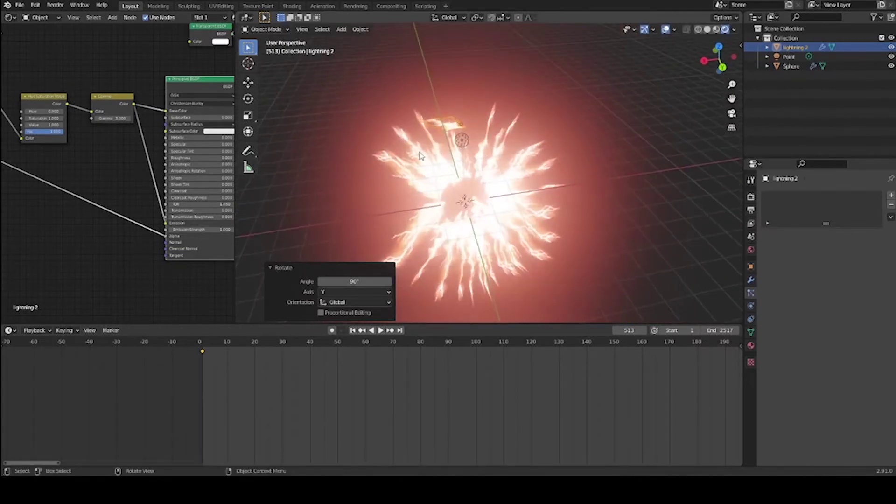
middle_drag(449, 121, 518, 145)
scroll(420, 105, up, 4)
middle_drag(415, 96, 415, 136)
scroll(414, 135, down, 6)
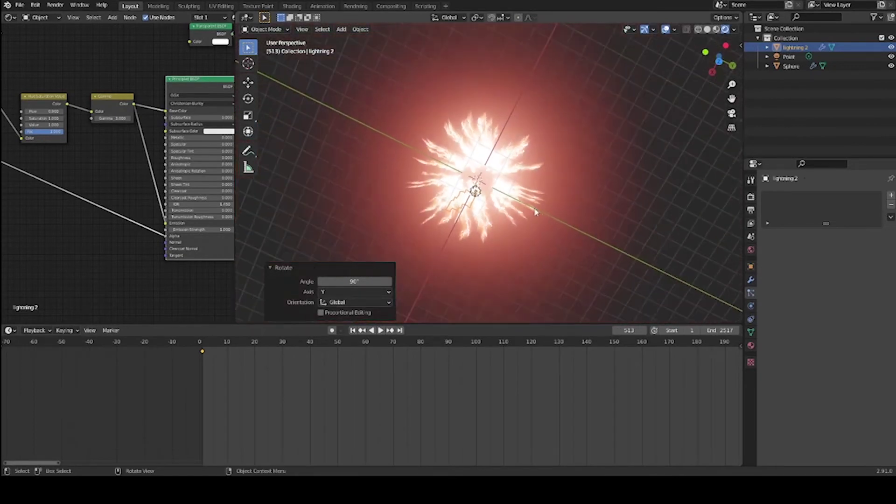
middle_drag(336, 208, 570, 178)
key(r)
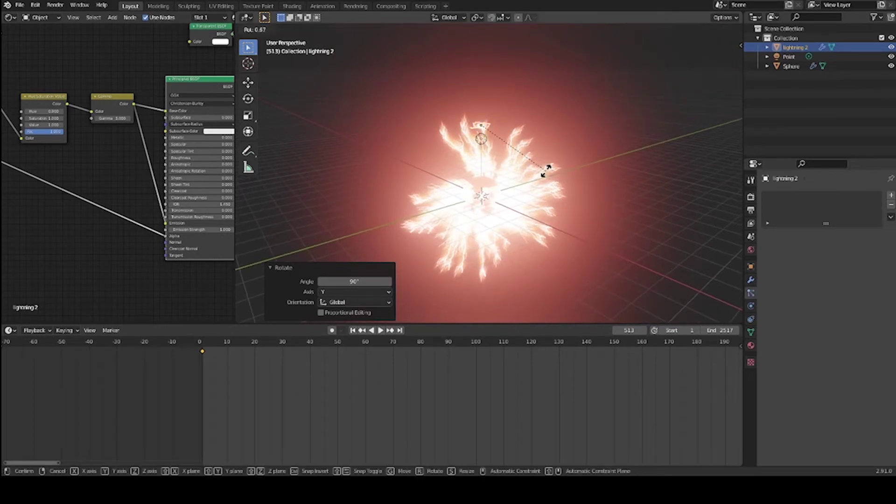
key(z)
right_click(480, 175)
middle_drag(480, 175, 584, 228)
Try and cancel more Z, Y and X rotations, then return the timeline to frame 1.
key(r)
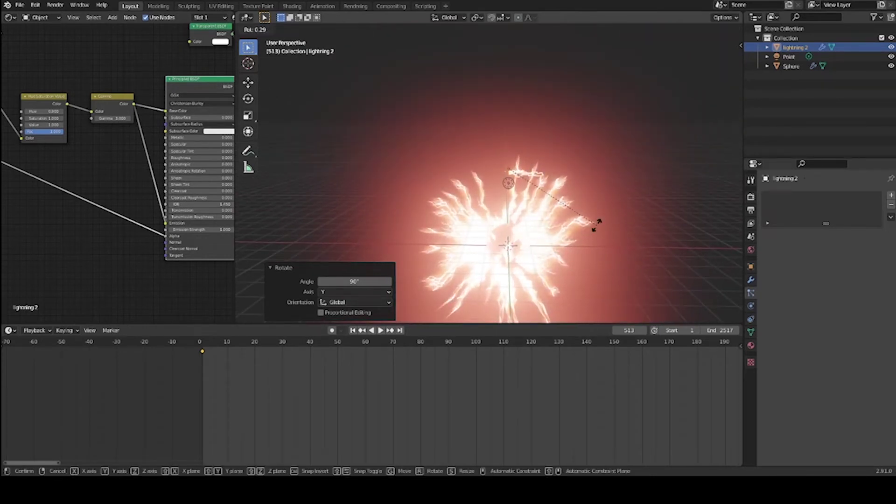
key(z)
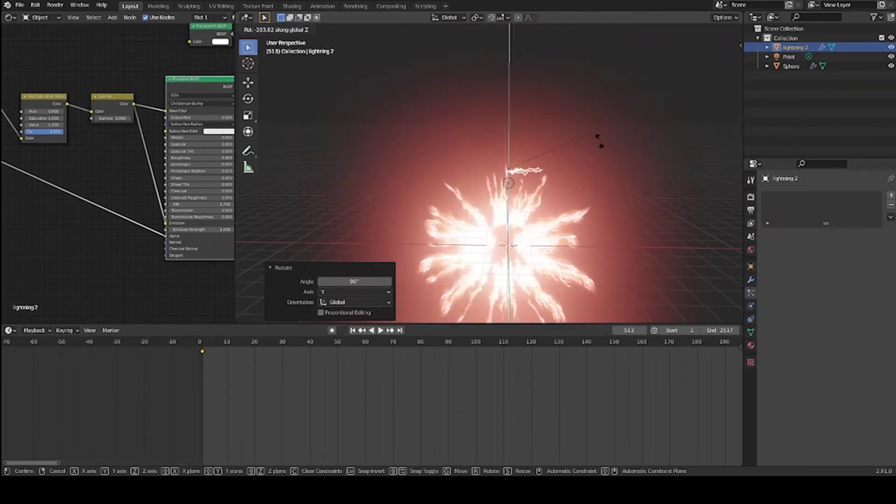
right_click(564, 228)
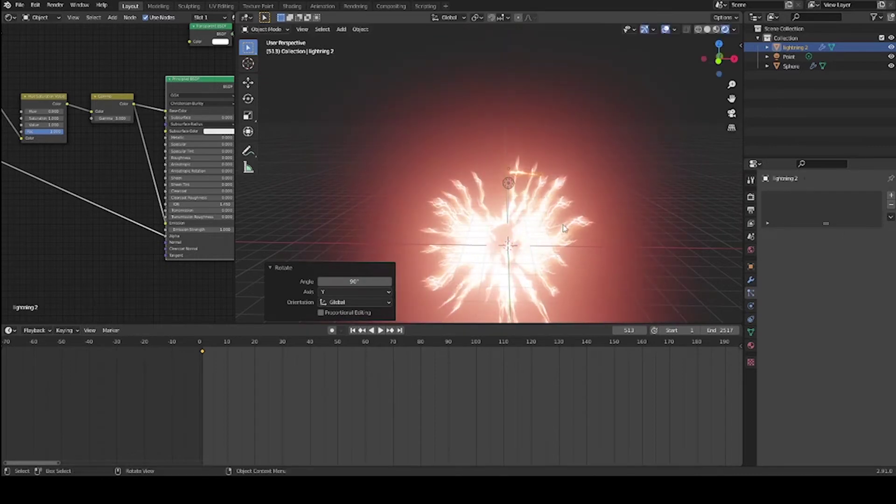
key(r)
key(y)
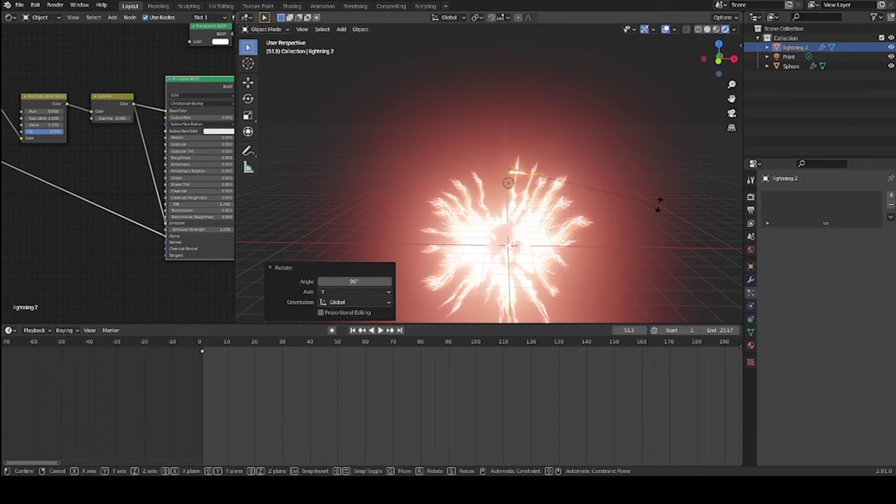
key(x)
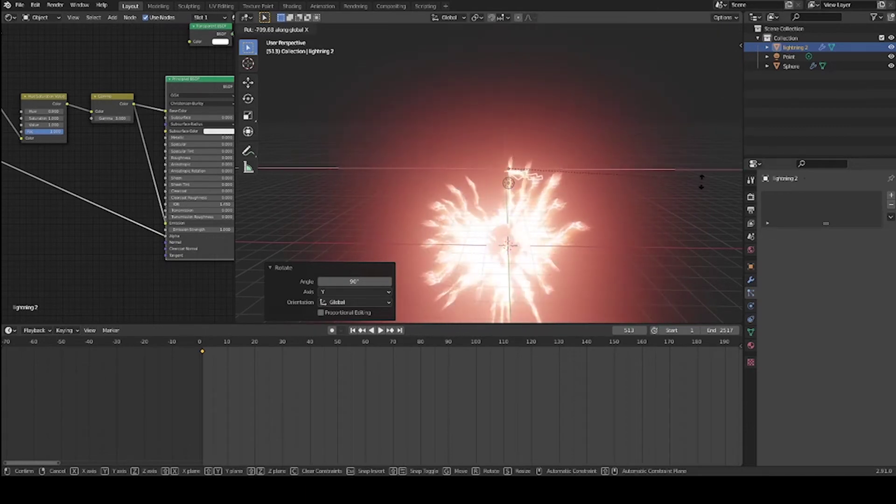
key(Escape)
middle_drag(626, 236, 613, 219)
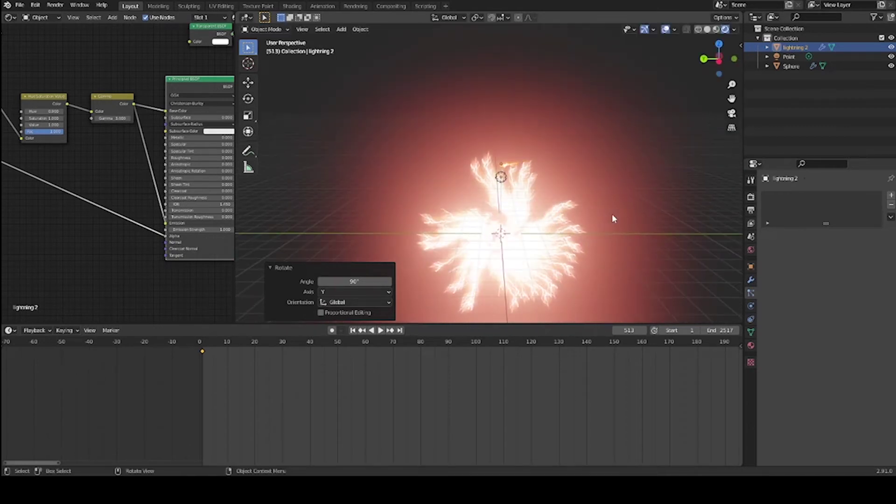
click(355, 331)
Keyframe lightning 2's location, rotation and scale at frame 1.
key(i)
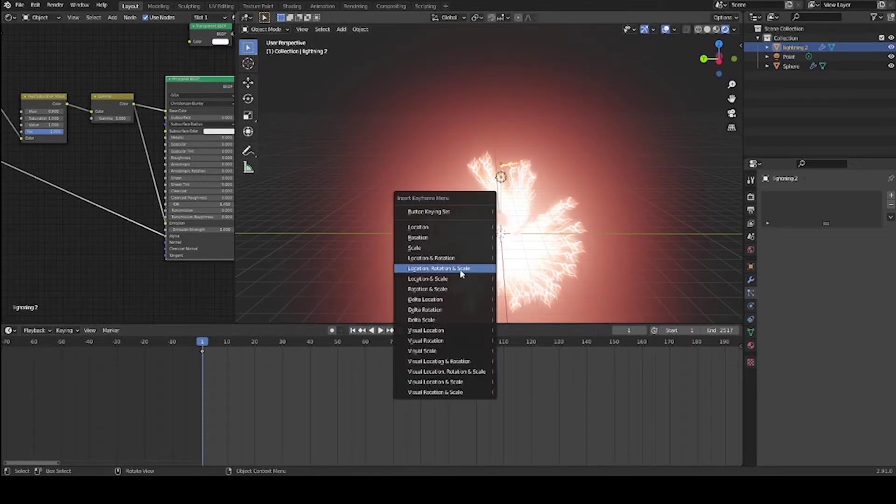
click(461, 273)
middle_drag(461, 274, 528, 274)
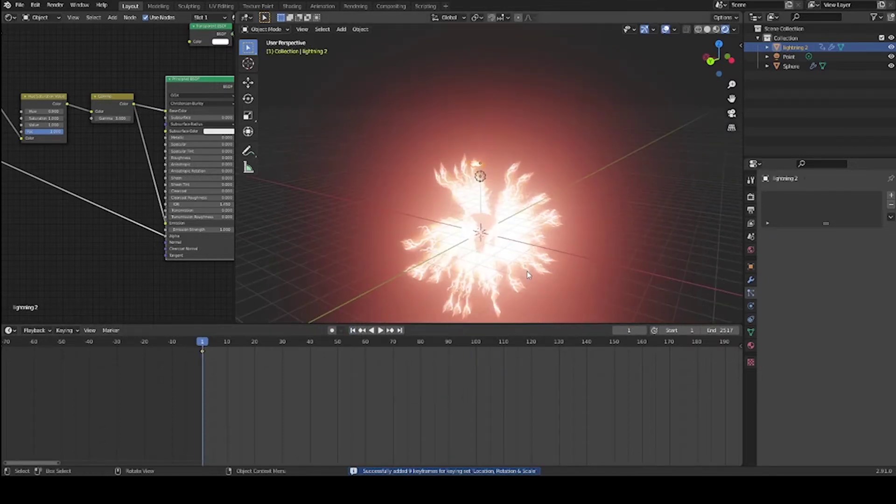
At frame 50, spin the plane around global Z and keyframe it.
click(337, 344)
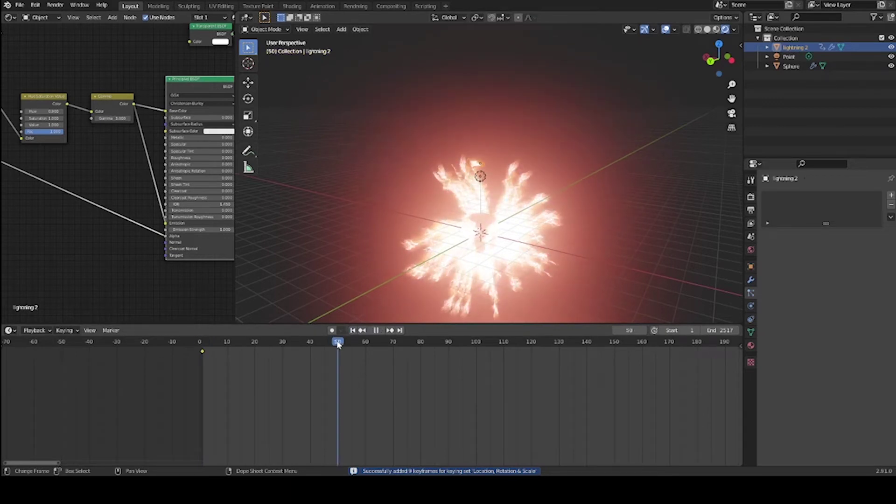
key(r)
key(z)
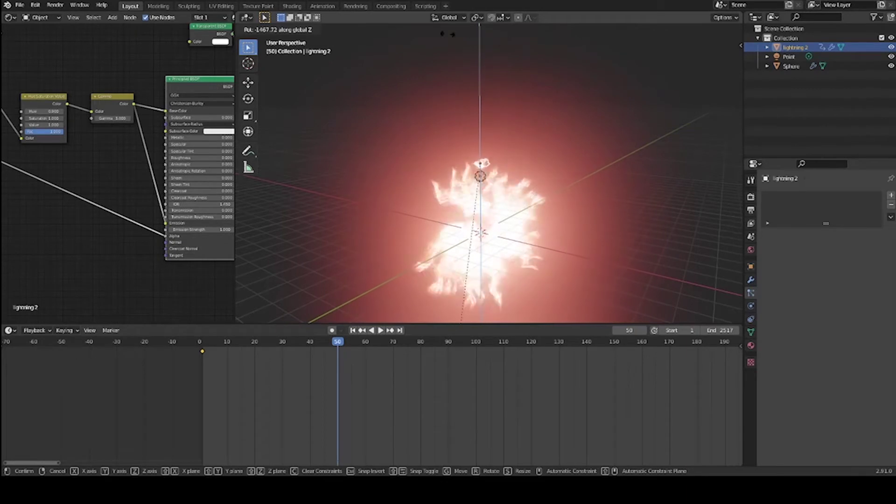
click(397, 288)
key(i)
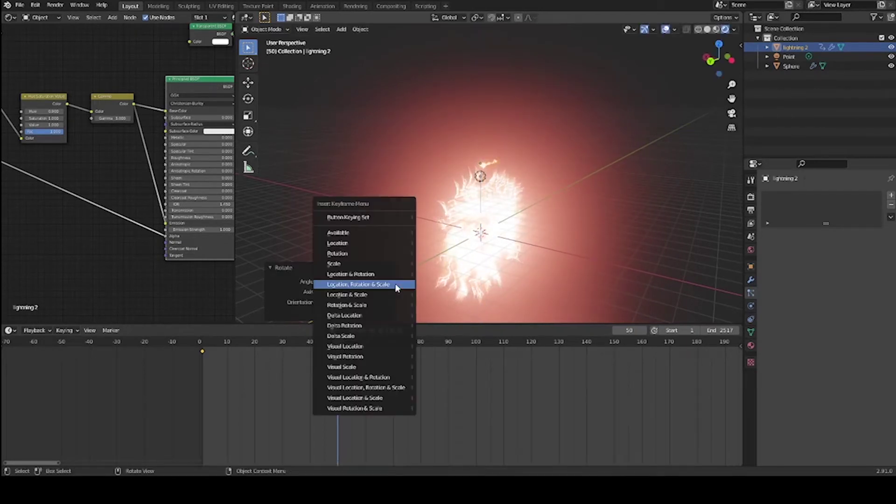
click(396, 285)
Add a spin around global Y and re-key the rotation at frame 50.
middle_drag(420, 280, 513, 278)
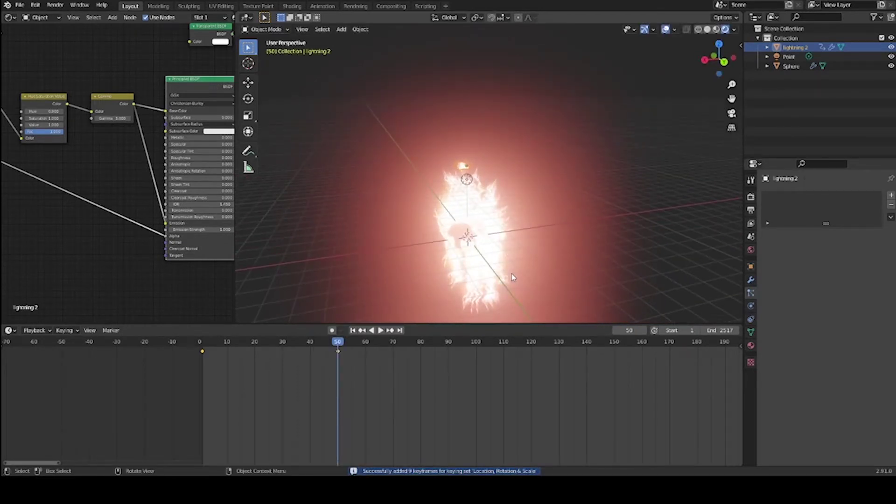
key(r)
key(y)
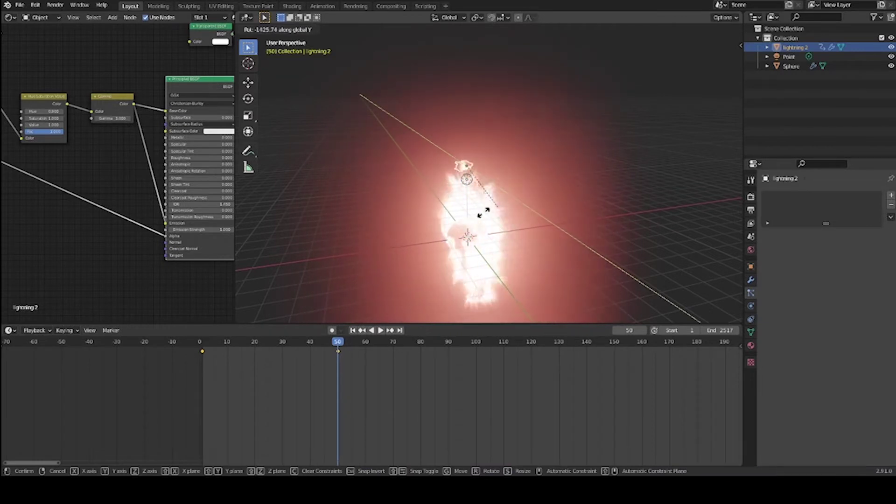
click(378, 210)
key(i)
click(379, 212)
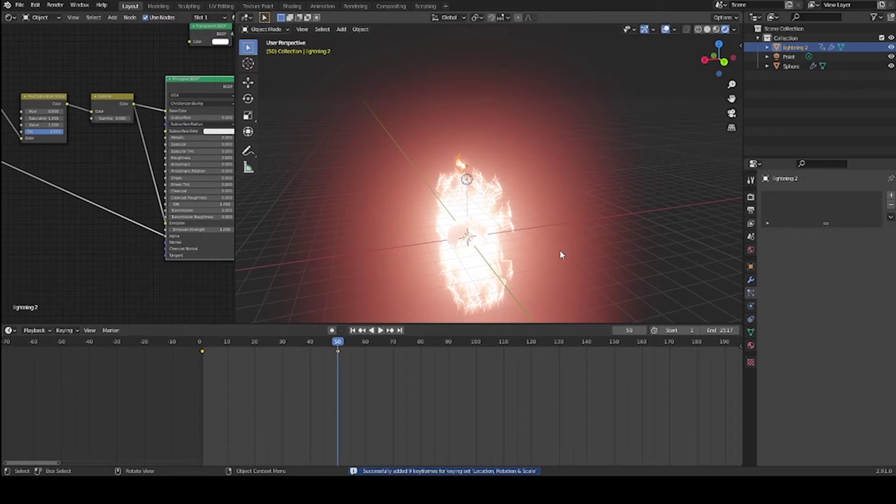
Spin the plane -1870° around Z and key location, rotation and scale at frame 50.
key(r)
key(z)
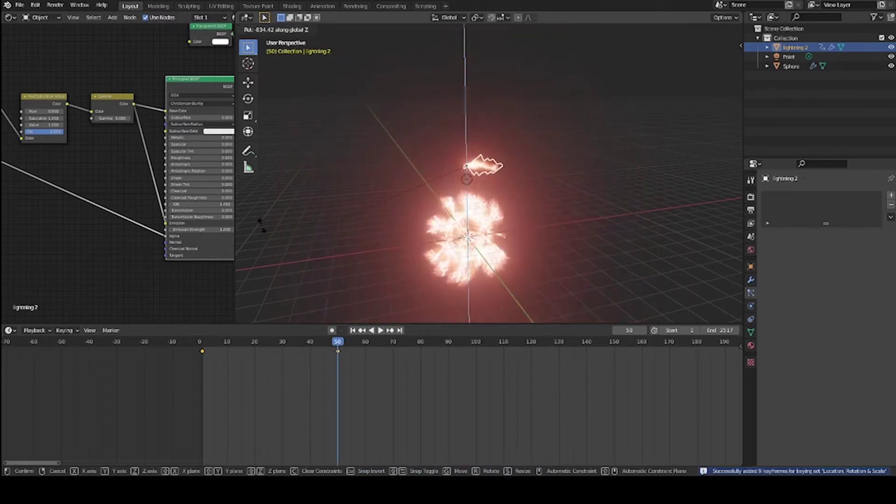
click(417, 292)
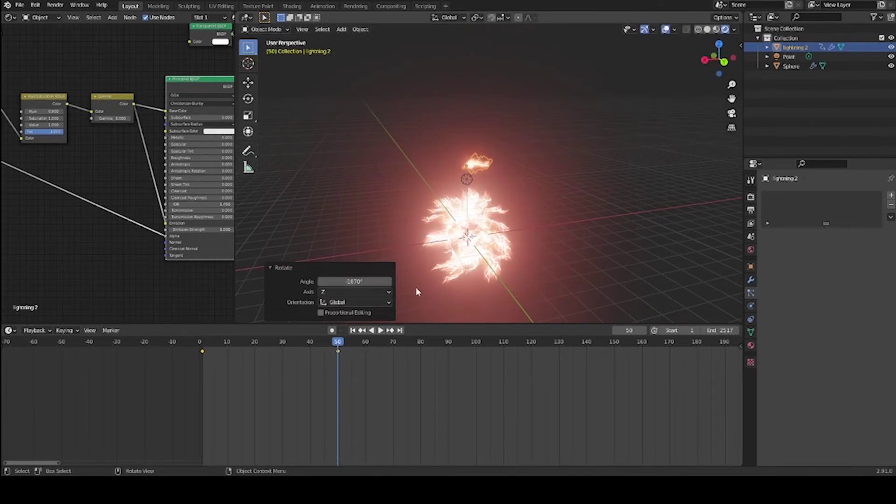
key(i)
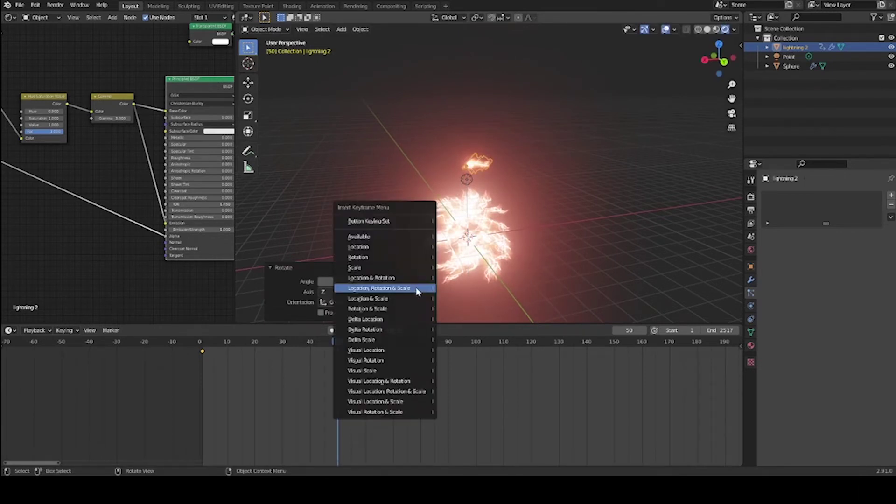
click(417, 291)
Play back the spin, return to frame 1, and show the animation curves.
key(space)
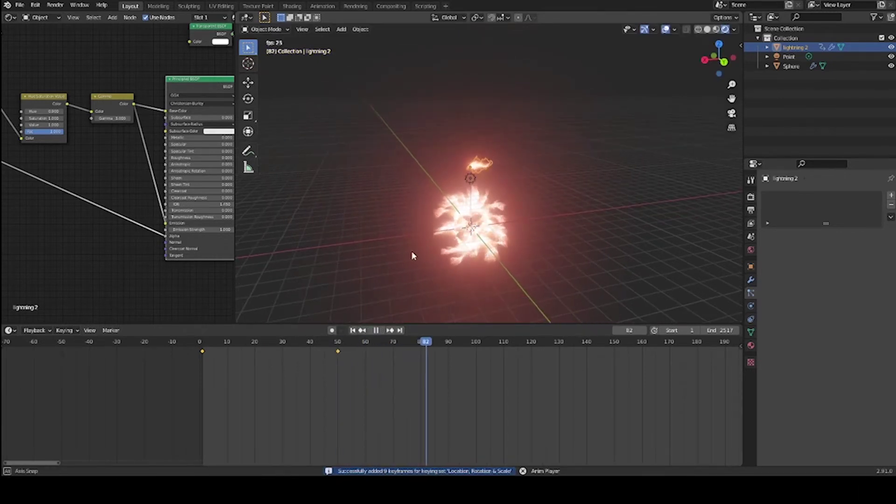
middle_drag(414, 256, 437, 263)
key(space)
click(354, 330)
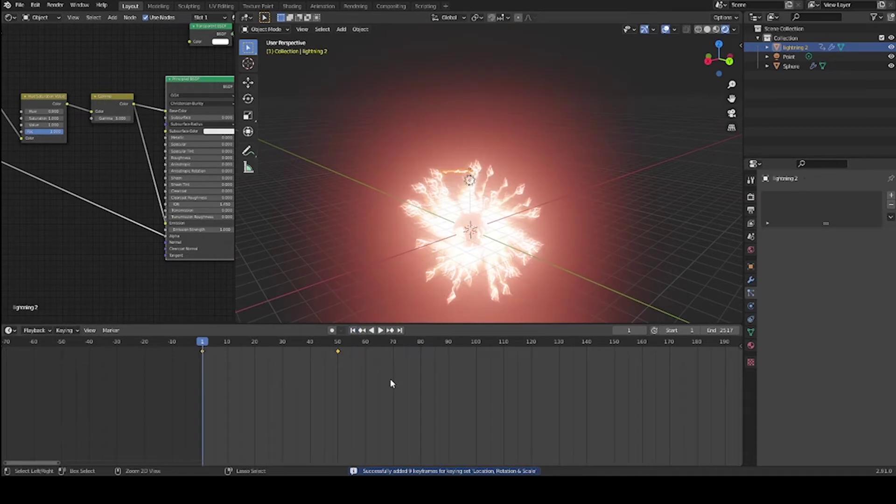
key(ctrl+Tab)
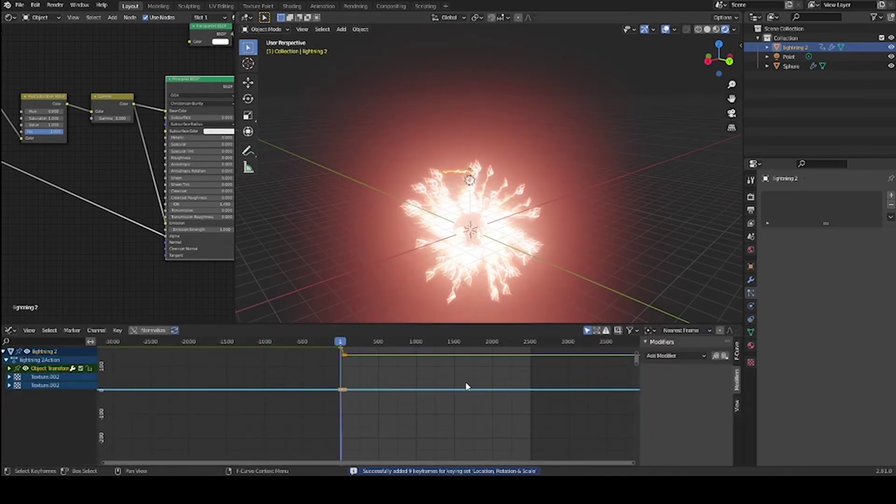
Expand Object Transforms and add Cycles modifiers to the X and Y Euler Rotation curves.
click(9, 369)
click(48, 406)
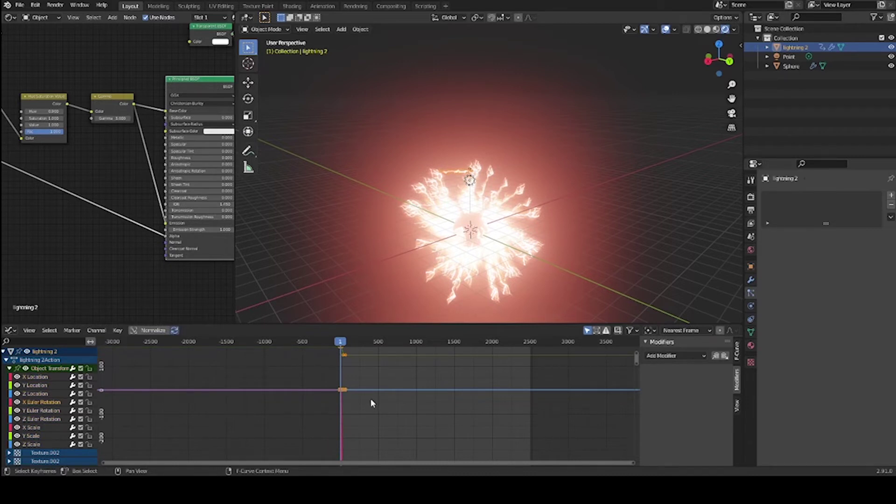
click(698, 357)
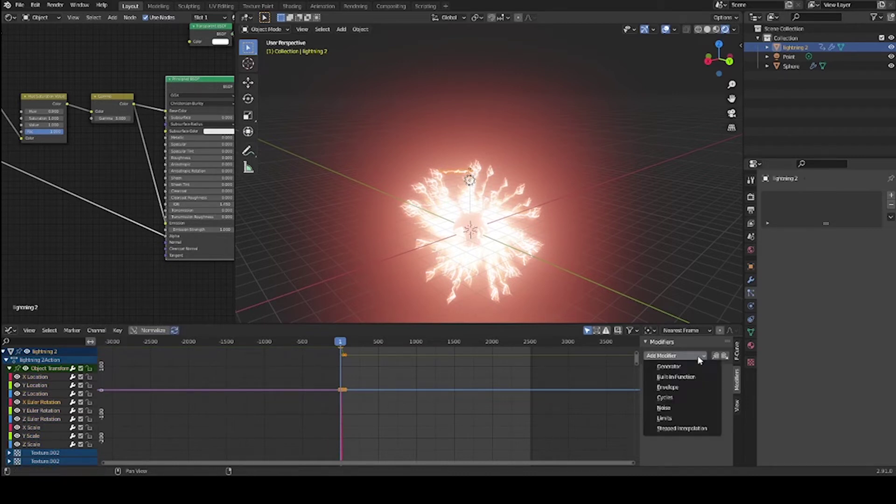
click(667, 397)
click(39, 411)
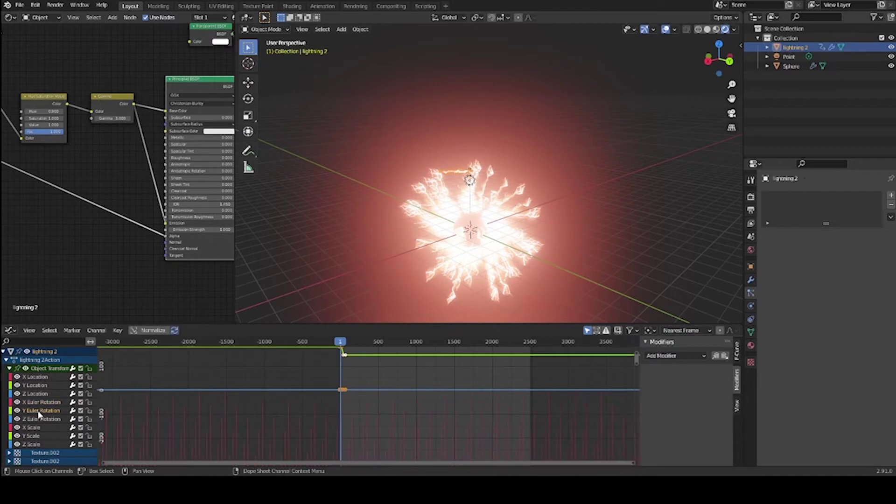
click(665, 359)
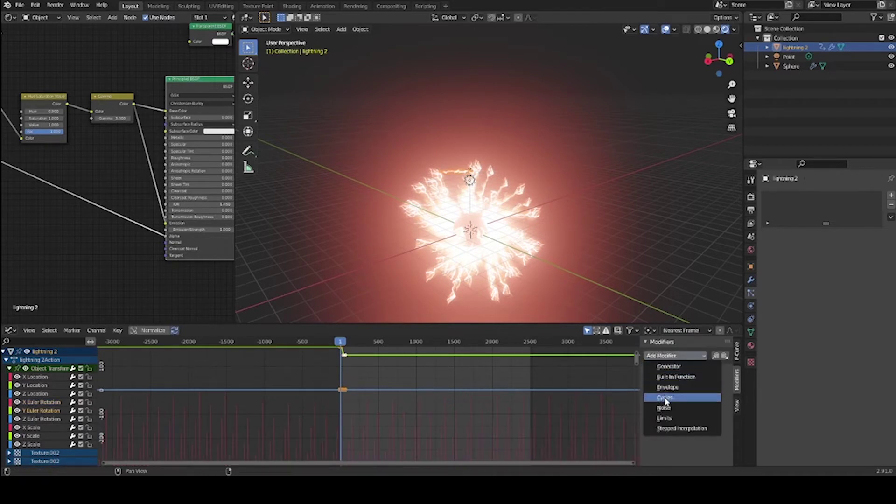
click(666, 399)
Add a Cycles modifier to the Z Euler Rotation curve and play to check looping.
click(37, 419)
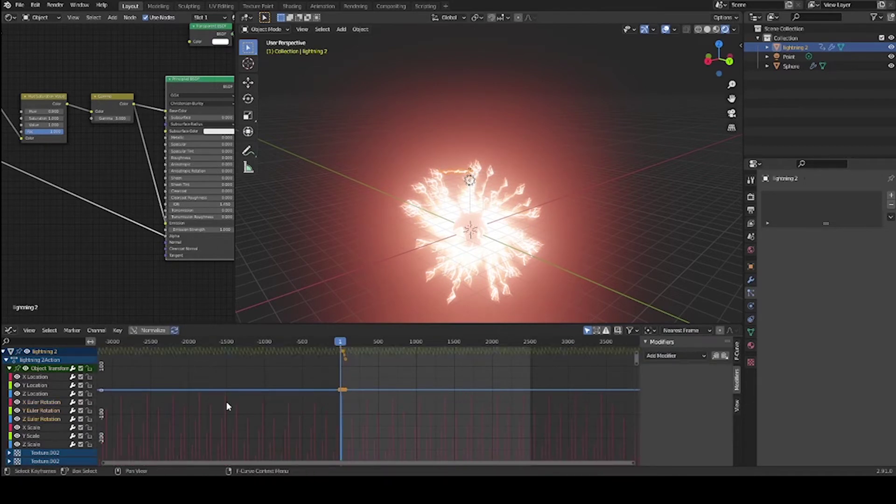
click(696, 356)
click(678, 399)
key(space)
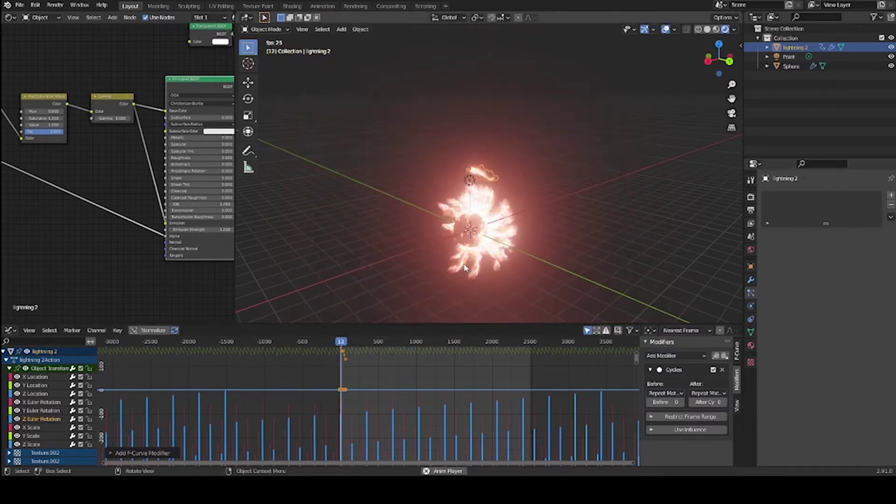
middle_drag(464, 267, 541, 232)
click(592, 230)
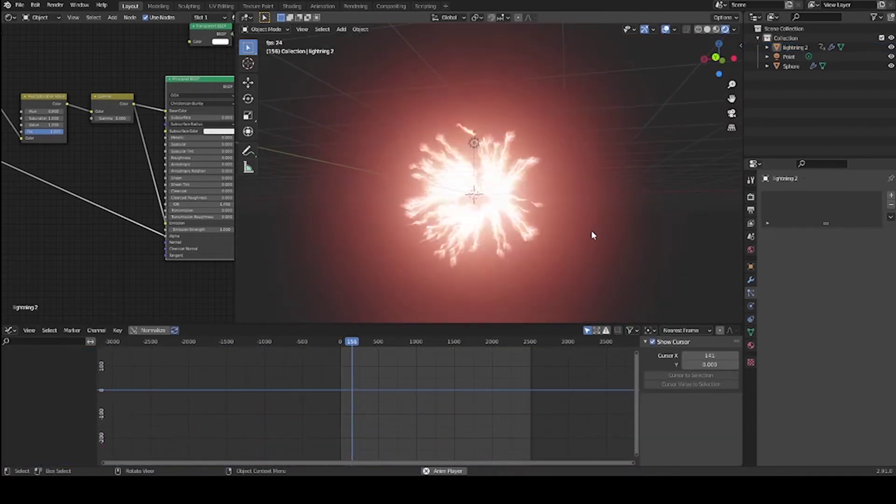
Select the Sphere, drop its hair particle Number from 50 to 22, and play the result.
key(space)
click(431, 217)
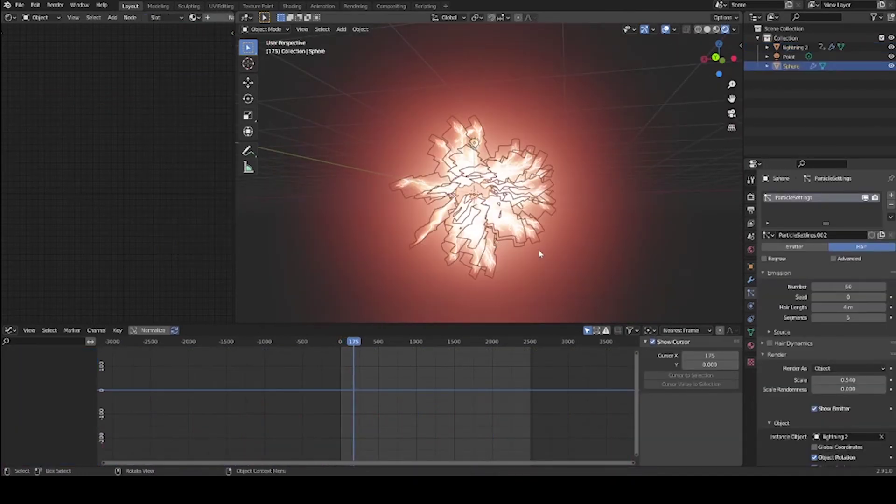
drag(848, 287, 835, 287)
key(space)
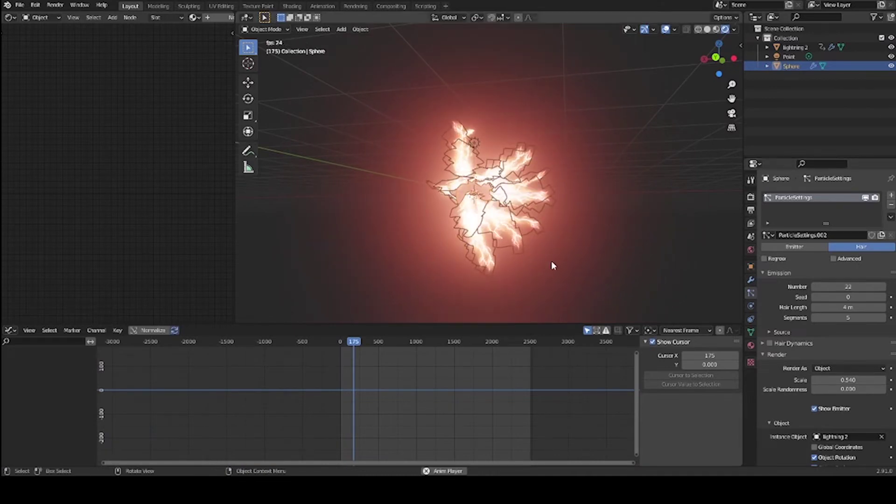
click(551, 260)
scroll(563, 258, up, 3)
middle_drag(562, 258, 692, 262)
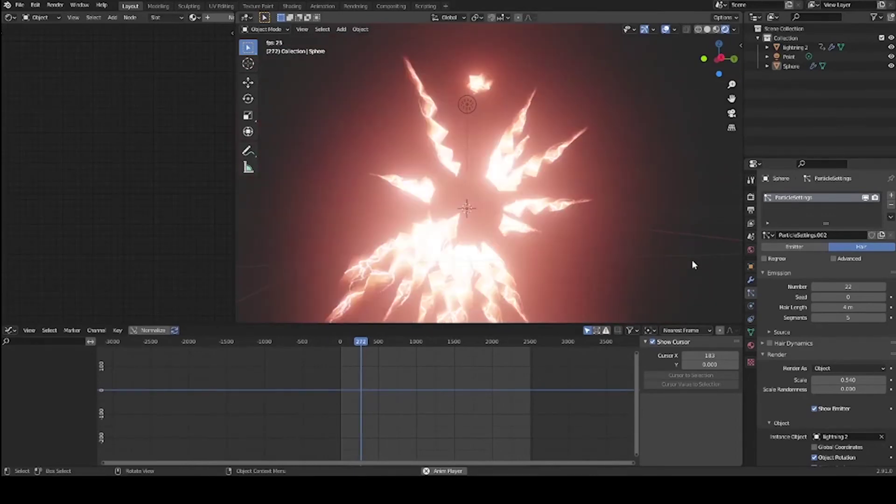
key(space)
scroll(689, 266, down, 4)
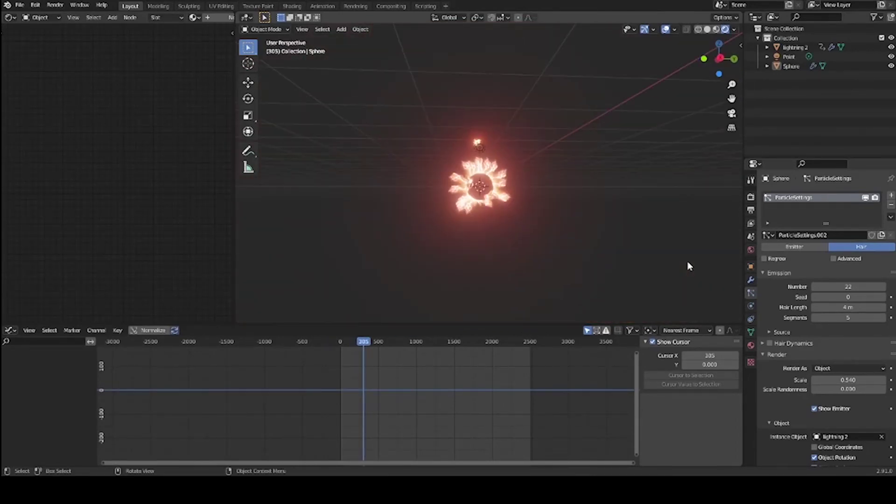
Import the LIGHTNING TRANSPARENT PS 1 image as a plane.
key(shift+a)
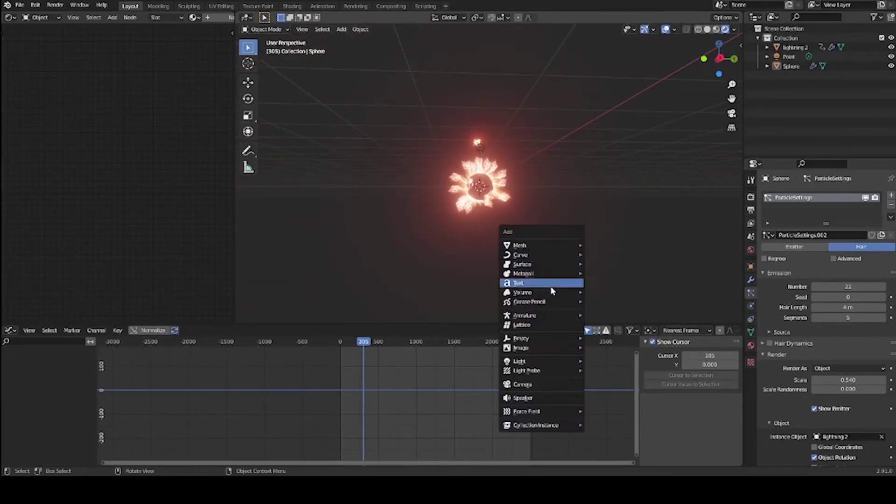
mouse_move(535, 355)
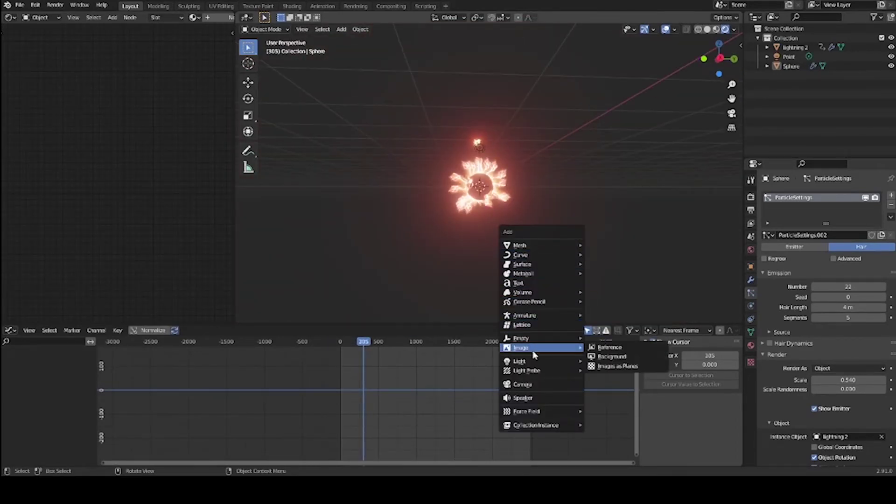
click(621, 368)
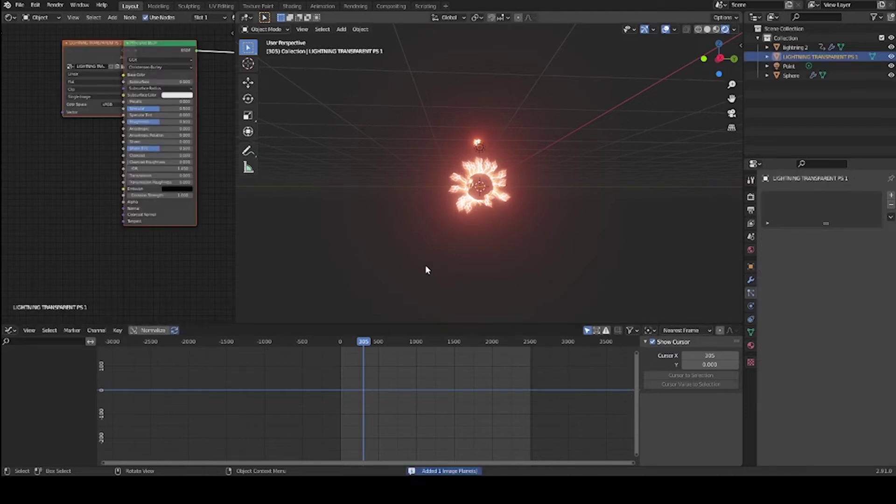
middle_drag(424, 269, 550, 232)
scroll(564, 204, up, 4)
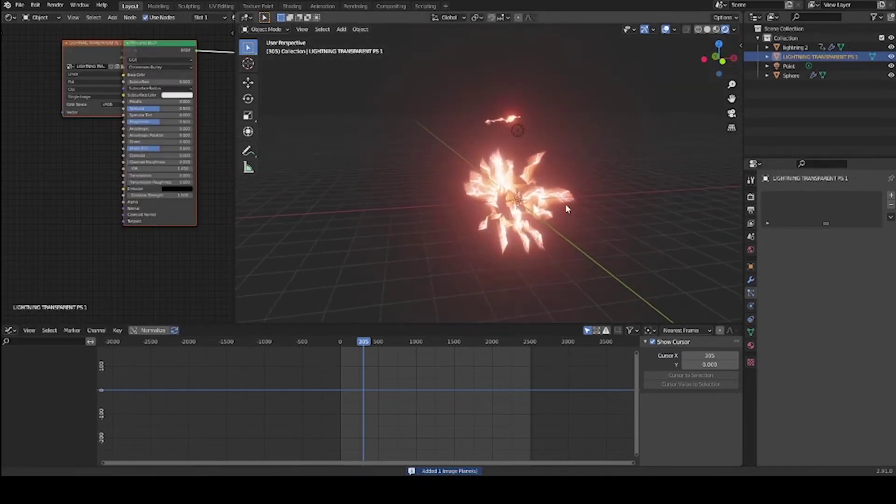
middle_drag(613, 166, 593, 201)
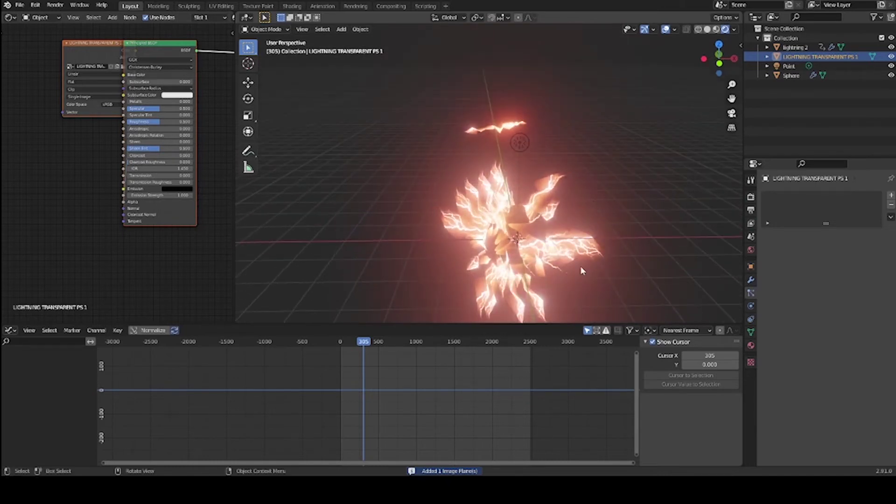
Raise the new image plane 4.039 m along Z.
key(g)
key(z)
click(588, 126)
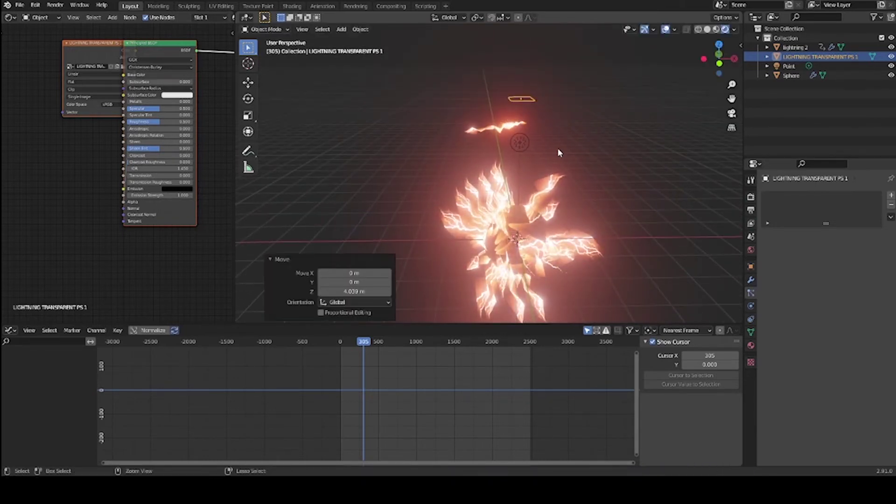
scroll(557, 148, up, 6)
middle_drag(599, 160, 511, 198)
middle_drag(540, 152, 601, 175)
Reselect the LIGHTNING TRANSPARENT PS 1 plane.
click(579, 131)
middle_drag(580, 131, 523, 179)
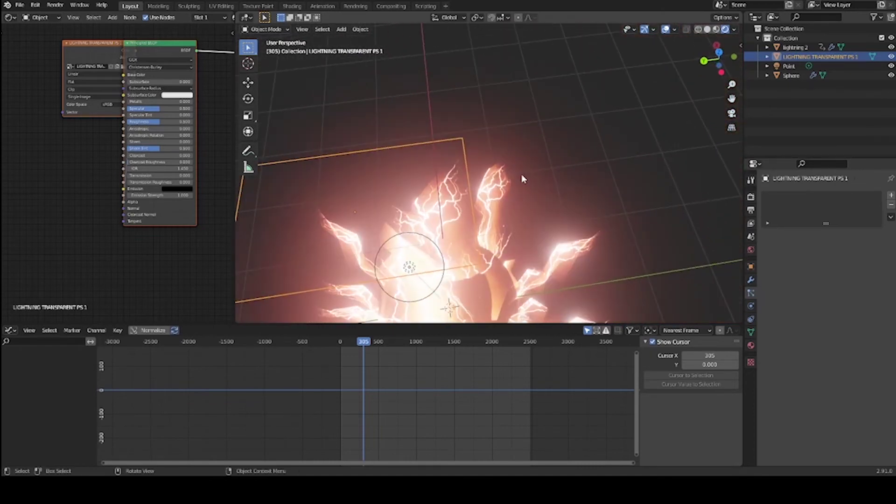
click(383, 211)
click(247, 217)
shift+middle_drag(324, 237, 444, 166)
In Edit Mode, shift the plane's mesh -0.49345 m along Y, then return to Object Mode.
key(Tab)
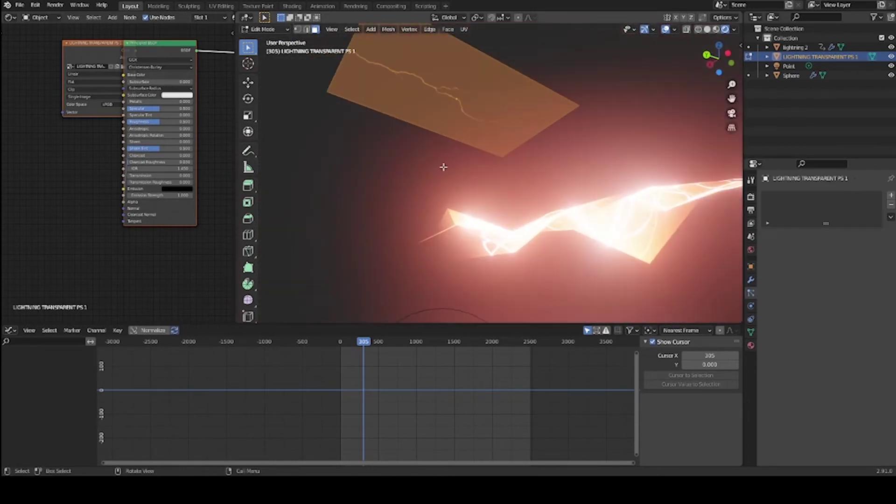
key(g)
key(y)
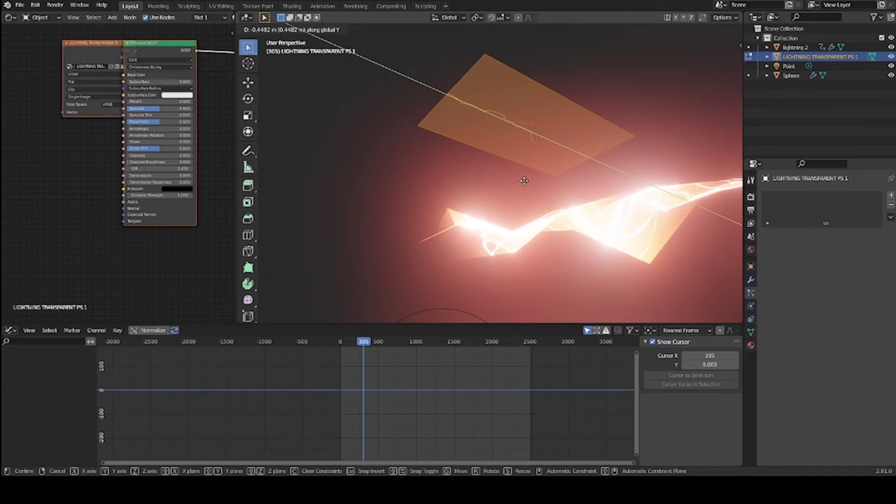
click(532, 182)
middle_drag(532, 182, 660, 146)
key(Tab)
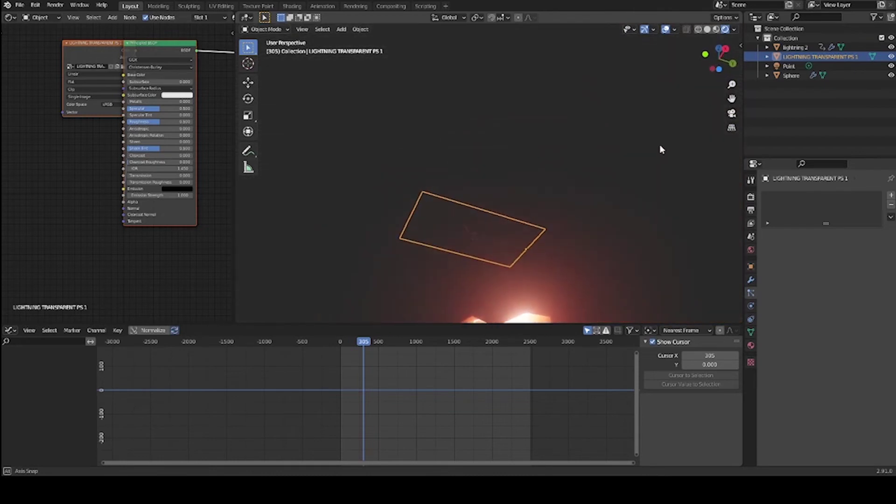
drag(88, 60, 4, 86)
Insert a Bright/Contrast node between the Image Texture and the shader.
middle_drag(270, 165, 301, 191)
middle_drag(134, 207, 149, 235)
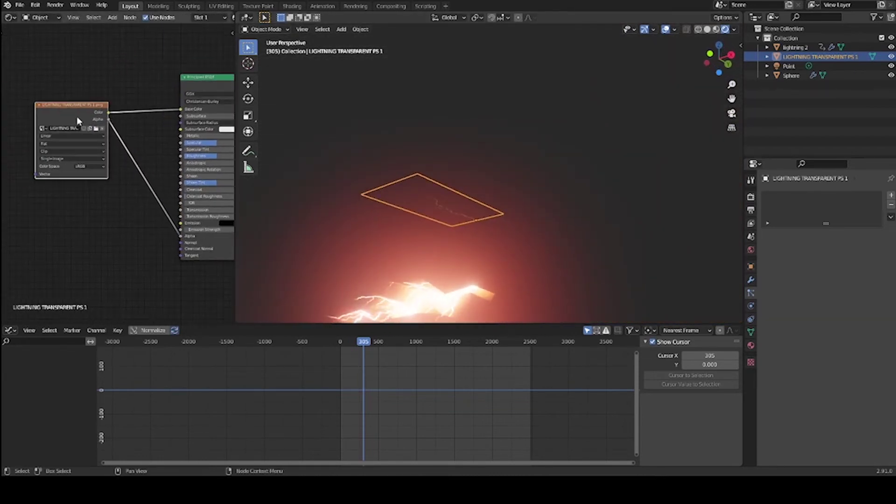
drag(78, 120, 36, 114)
key(shift+a)
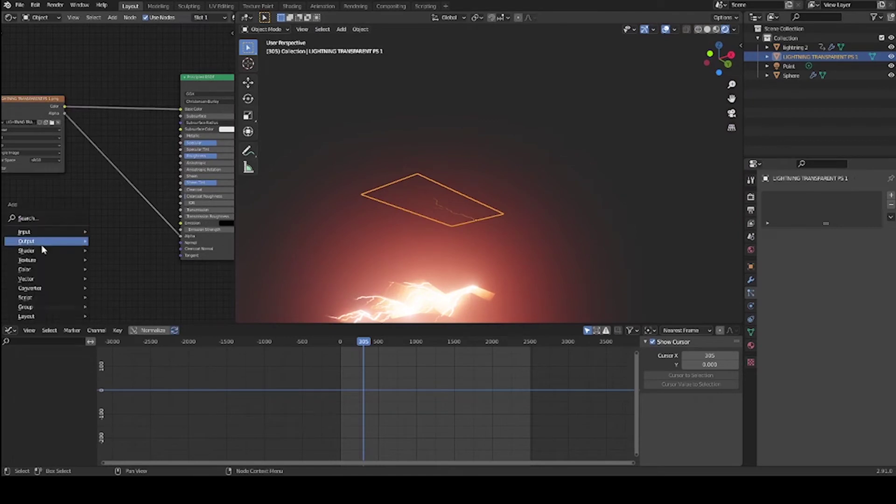
mouse_move(37, 276)
click(112, 269)
click(107, 110)
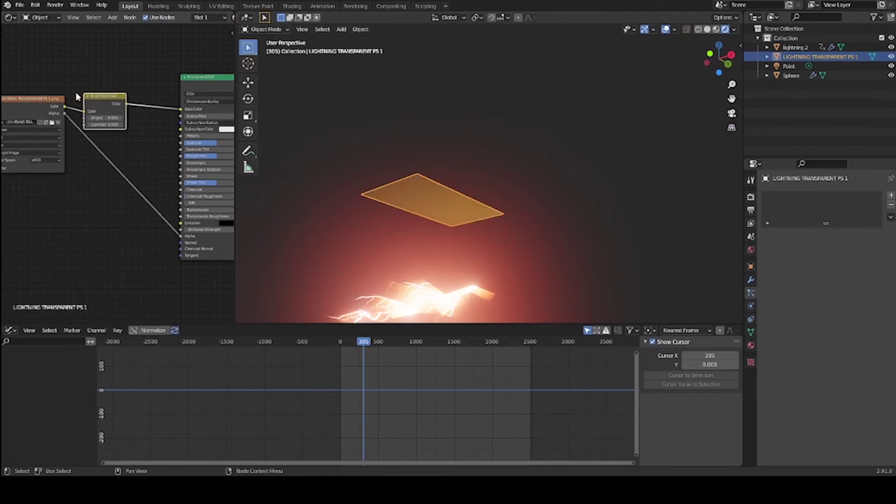
Add Gamma and Hue/Saturation nodes to the colour chain before the shader.
key(shift+a)
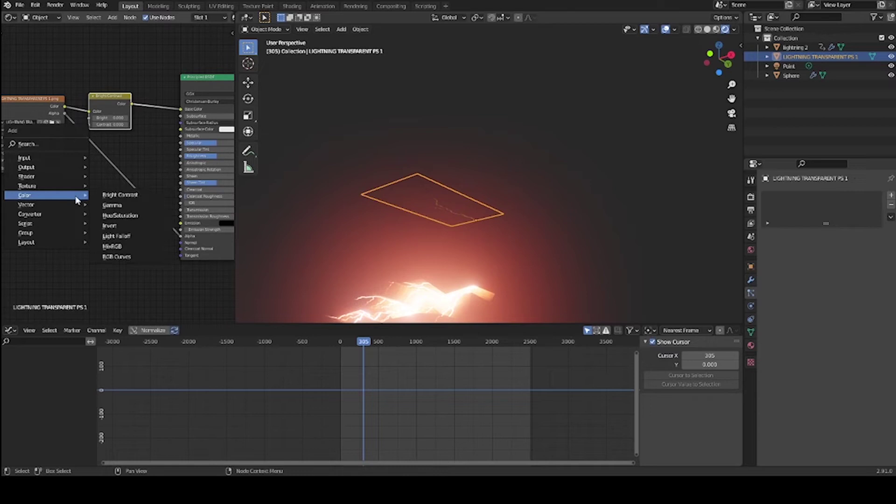
click(112, 205)
click(176, 110)
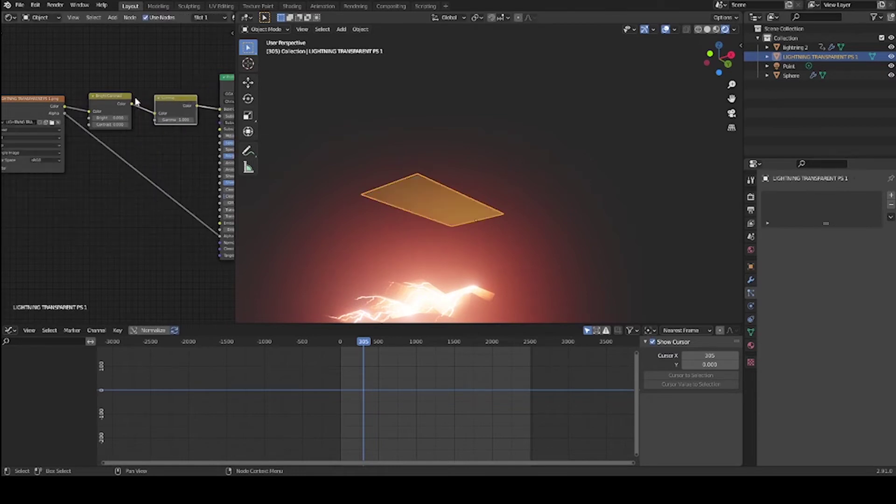
drag(114, 102, 103, 85)
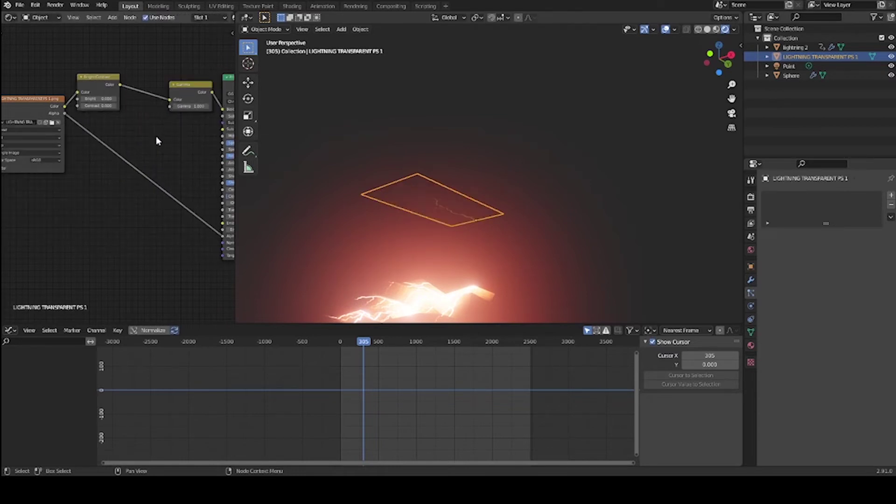
key(shift+a)
click(204, 157)
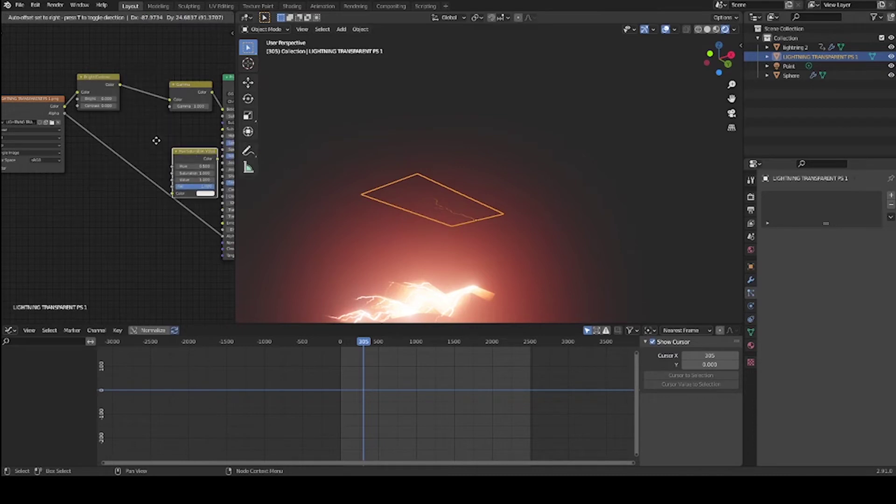
click(166, 80)
Connect the colour chain's output to the Principled BSDF Emission input.
middle_drag(153, 125, 45, 95)
scroll(119, 74, up, 1)
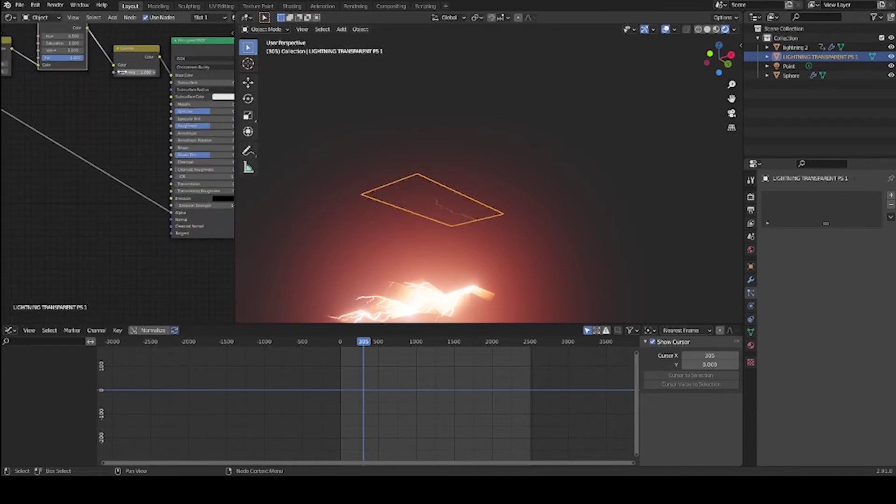
drag(136, 52, 123, 49)
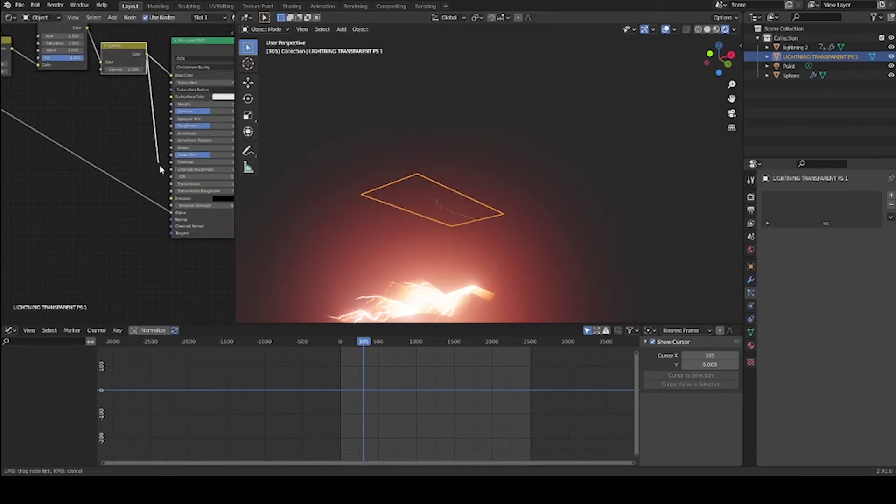
drag(170, 200, 171, 199)
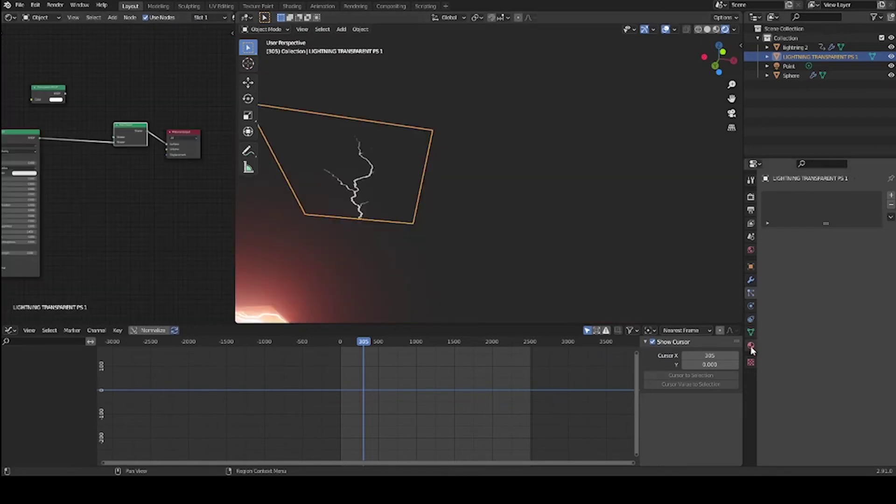
Raise the Bright/Contrast and Gamma node values to brighten the lightning emission.
click(751, 346)
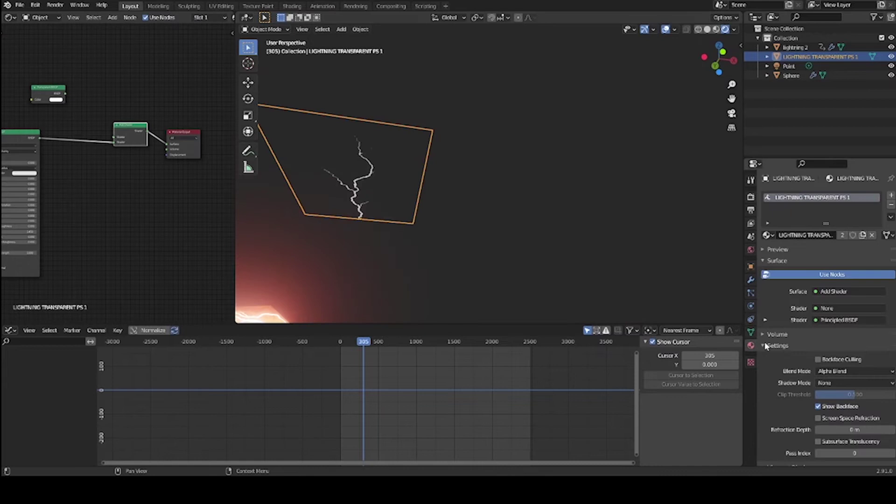
scroll(783, 390, down, 1)
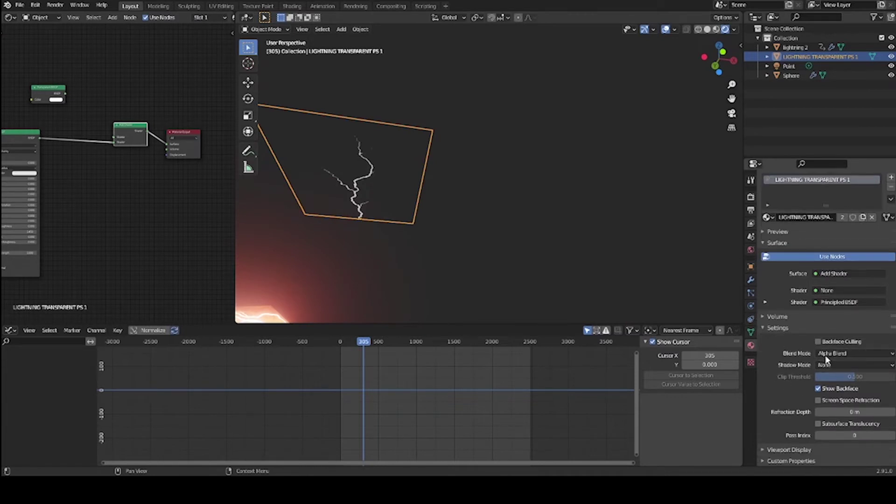
middle_drag(448, 200, 401, 205)
middle_drag(105, 226, 170, 218)
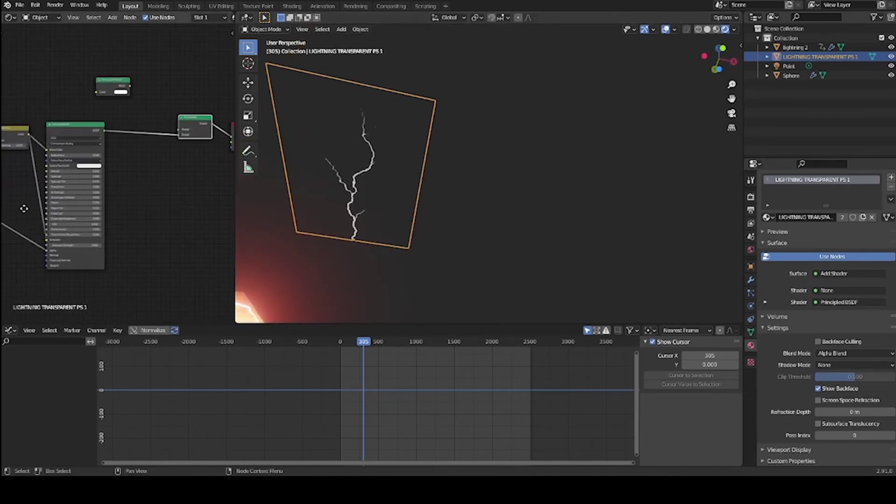
middle_drag(24, 209, 74, 174)
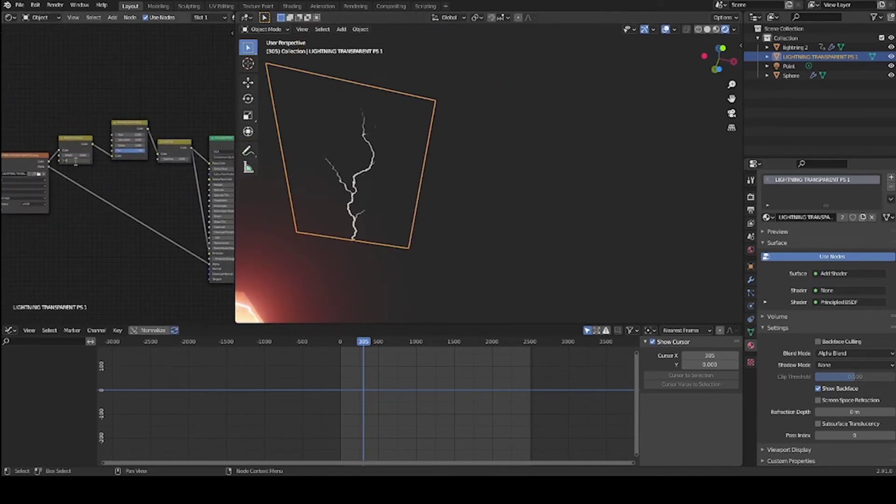
key(Return)
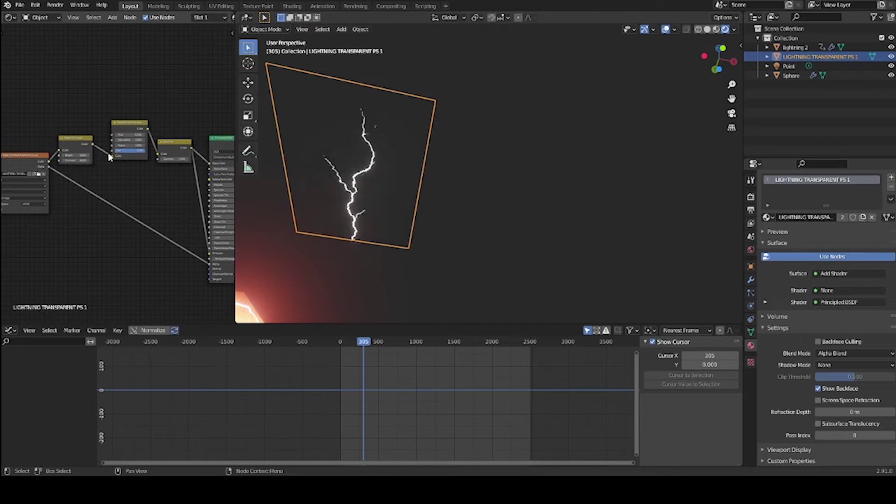
key(Return)
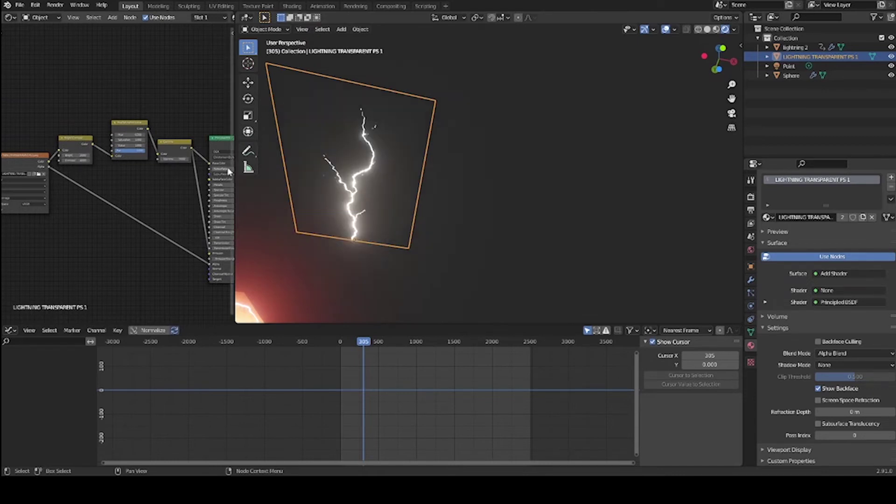
middle_drag(395, 195, 340, 221)
scroll(396, 195, down, 5)
On lightning 2, set the Hue/Saturation Hue to 0.5 to turn the glow blue.
click(442, 264)
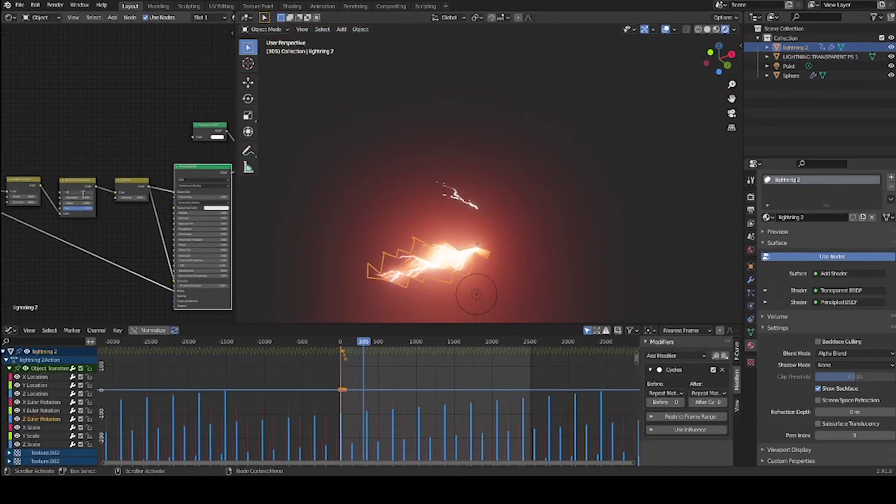
text(.5)
key(Return)
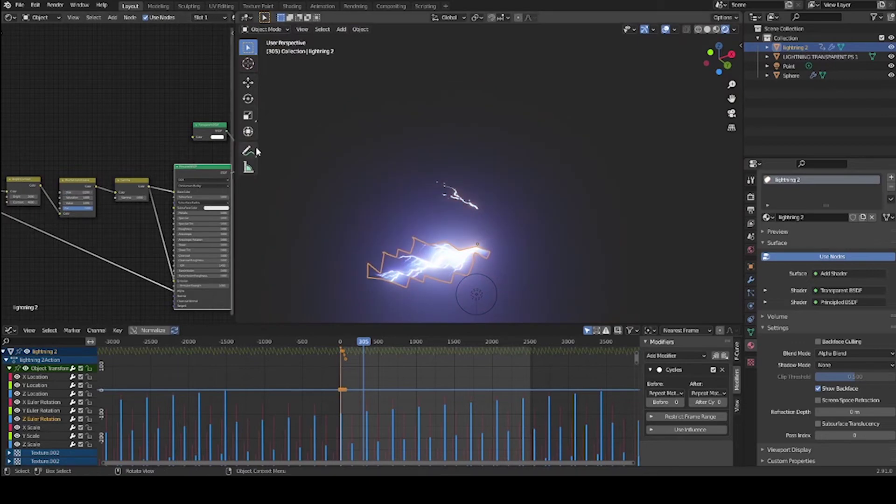
middle_drag(293, 193, 505, 223)
click(446, 180)
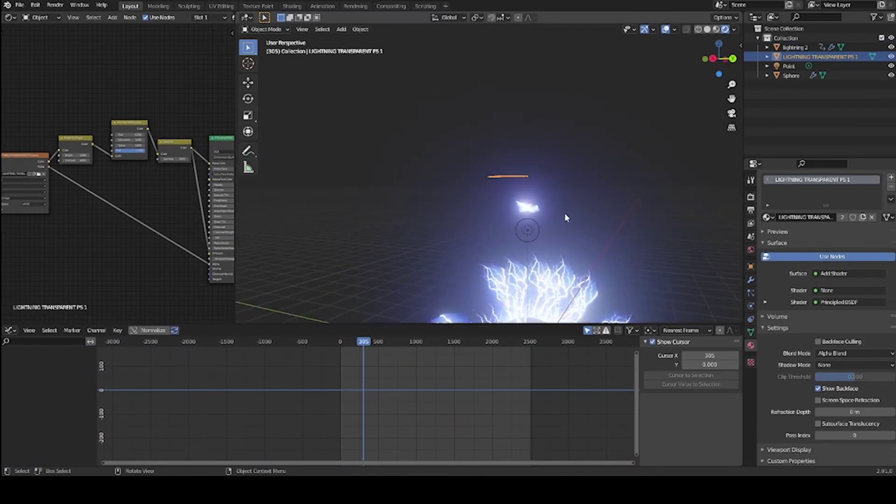
middle_drag(582, 216, 551, 228)
Add a second particle system to the Sphere rendering LIGHTNING TRANSPARENT PS 1 as object.
click(529, 259)
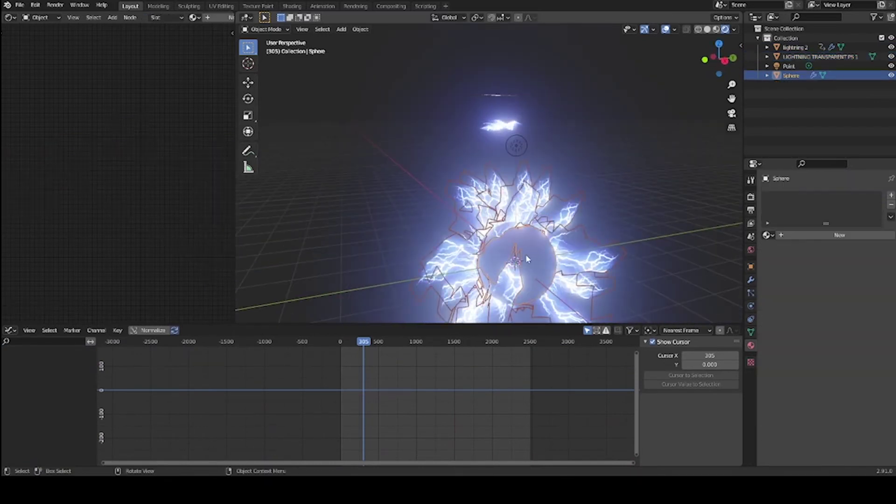
click(751, 293)
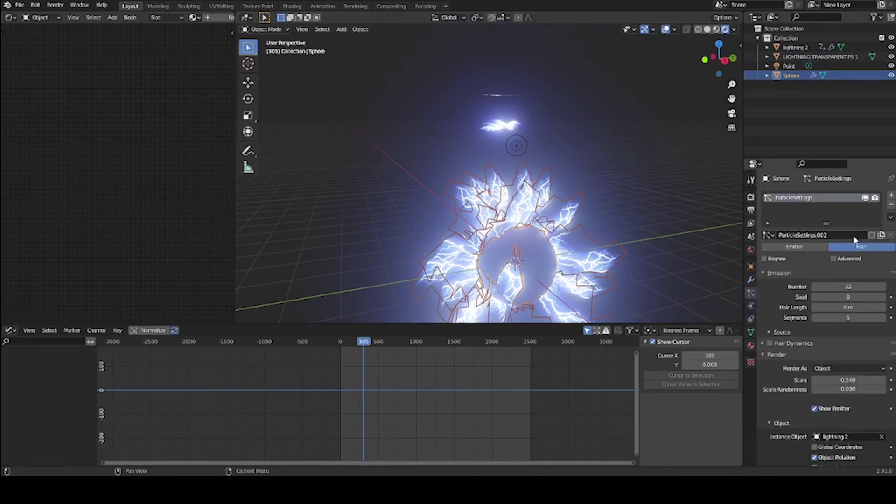
click(891, 196)
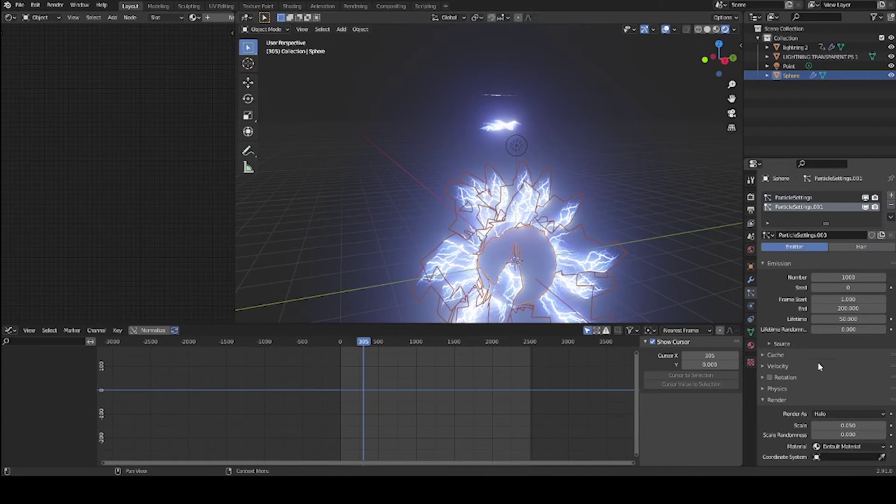
click(835, 414)
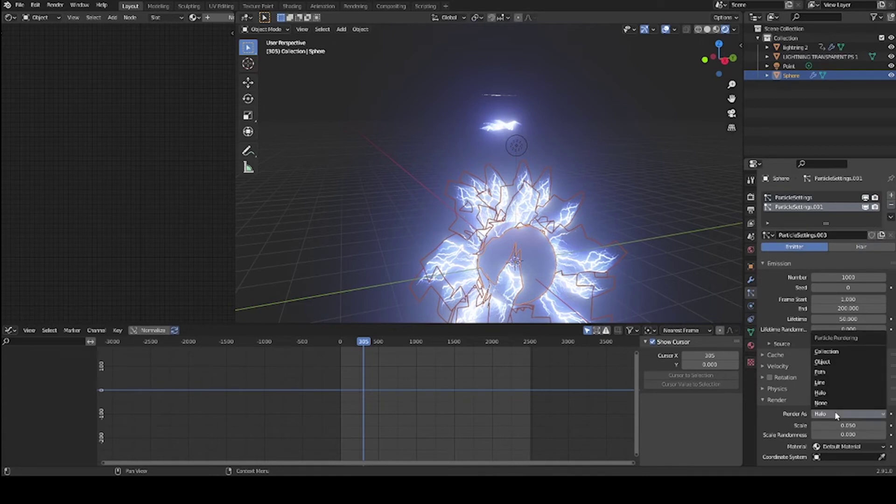
click(826, 363)
scroll(790, 420, down, 3)
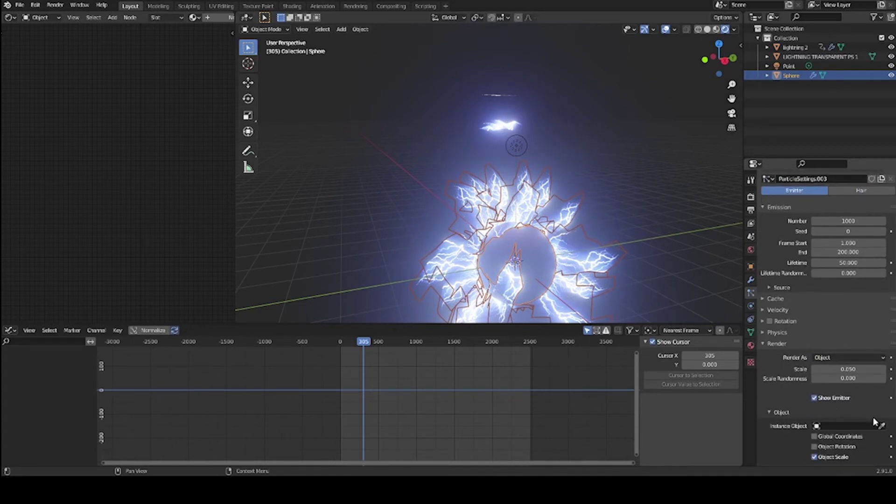
click(497, 94)
Make it Hair with Object Rotation on, Number 50 and scale 0.580.
middle_drag(448, 149, 529, 125)
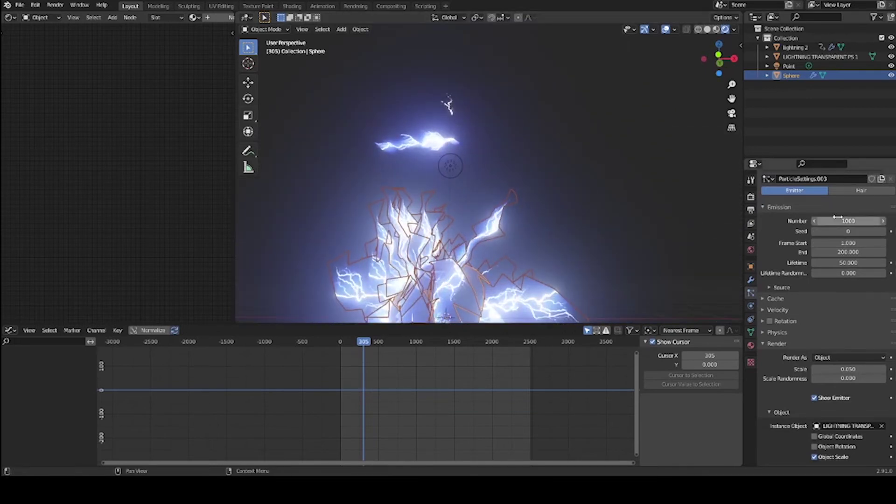
click(863, 196)
middle_drag(513, 196, 699, 255)
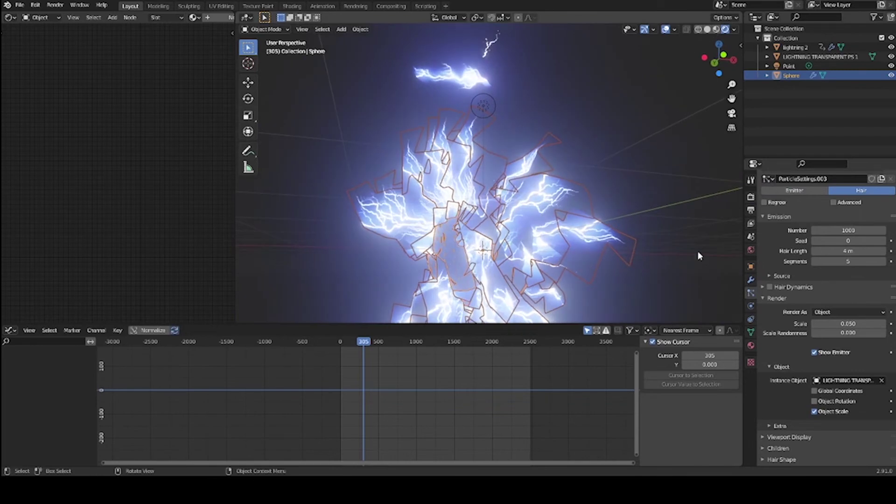
click(815, 401)
mouse_move(847, 324)
mouse_down()
mouse_move(878, 324)
mouse_move(854, 324)
mouse_up()
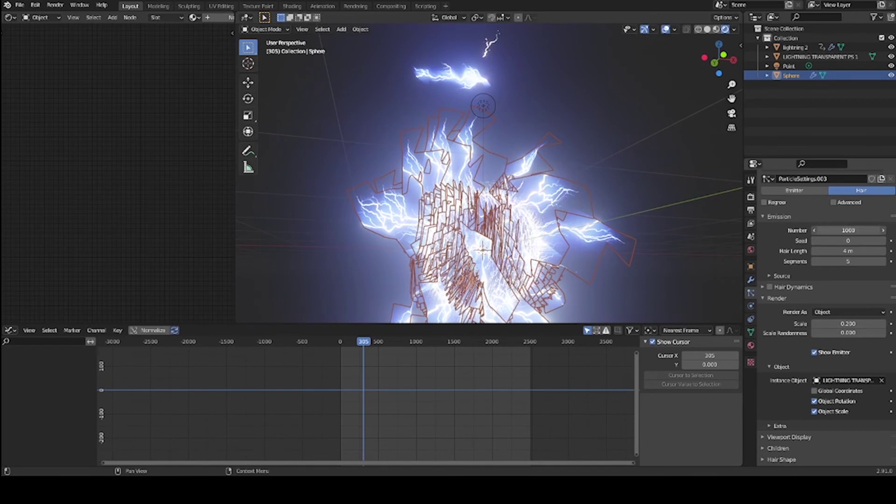
text(50)
key(Return)
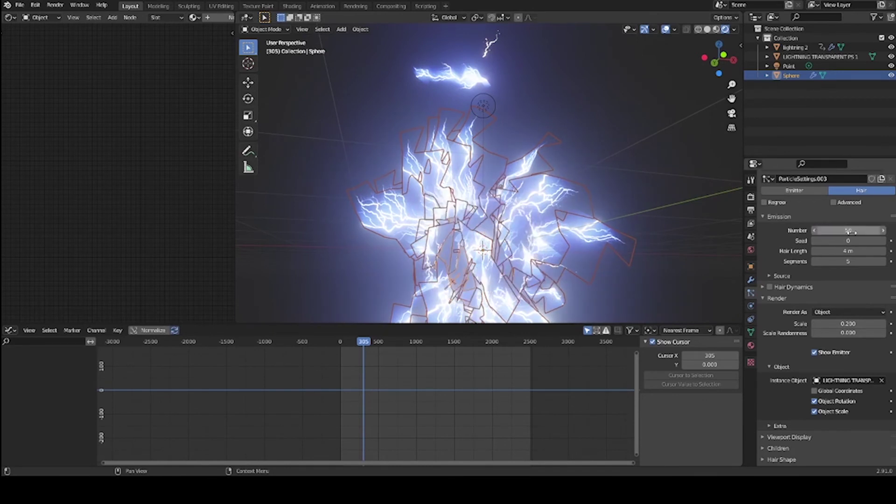
click(839, 325)
drag(839, 324, 857, 324)
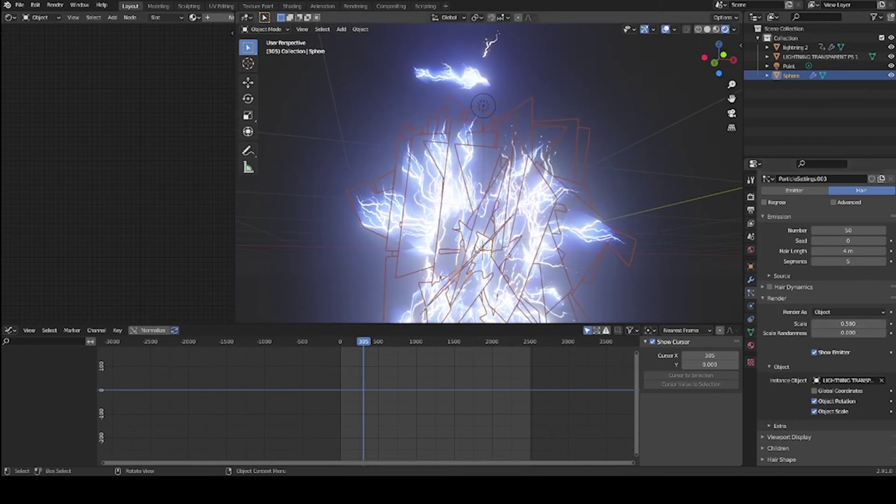
scroll(475, 246, up, 2)
middle_drag(475, 247, 626, 242)
scroll(627, 242, down, 3)
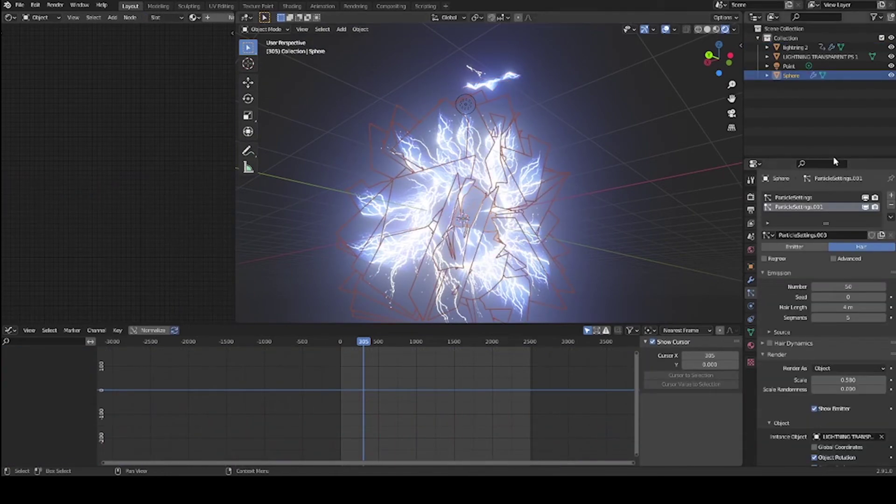
Set the first particle system's lightning 2 instance scale to 0.480 and play the animation.
click(814, 200)
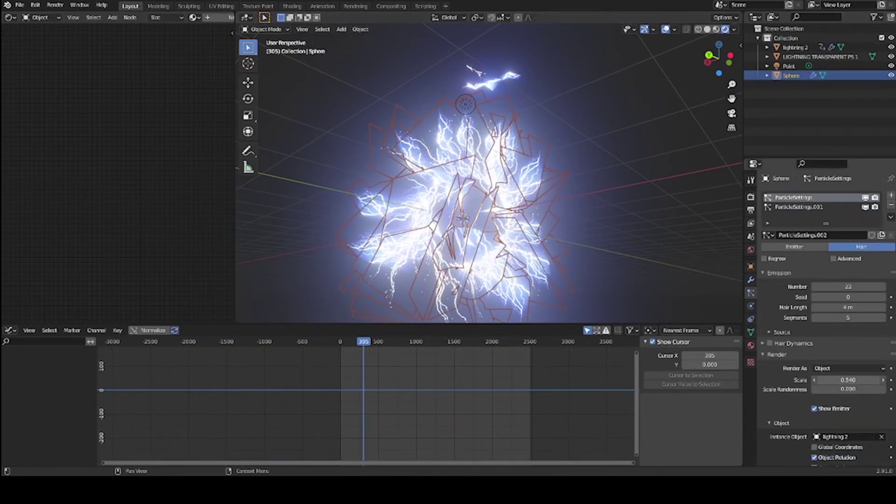
mouse_move(849, 380)
mouse_down()
mouse_move(833, 380)
mouse_move(846, 379)
mouse_up()
middle_drag(462, 249, 464, 279)
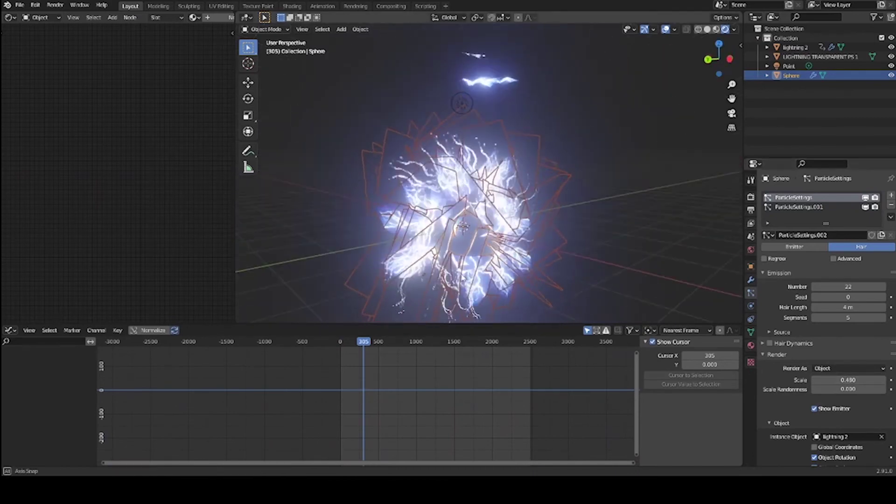
mouse_move(514, 196)
middle_down()
mouse_move(428, 225)
mouse_move(553, 224)
mouse_move(506, 192)
middle_up()
scroll(505, 193, up, 1)
middle_drag(506, 63, 500, 224)
click(491, 123)
key(space)
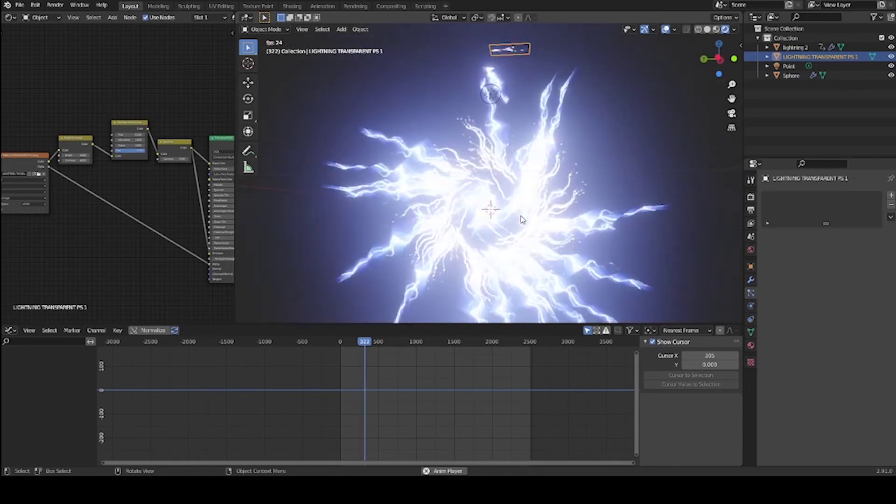
Stop playback and select the lightning plane.
middle_drag(536, 216, 570, 234)
key(space)
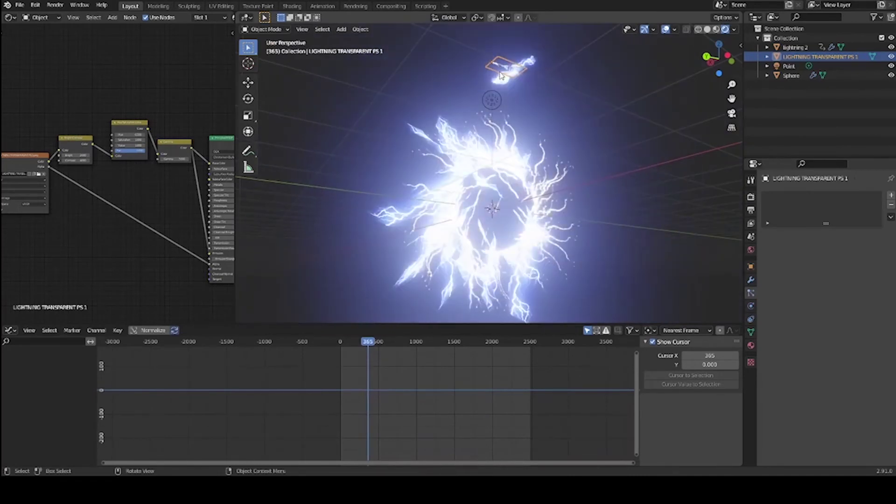
click(502, 69)
middle_drag(511, 105, 536, 164)
click(507, 96)
Raise the lightning plane 2 m along Z.
key(g)
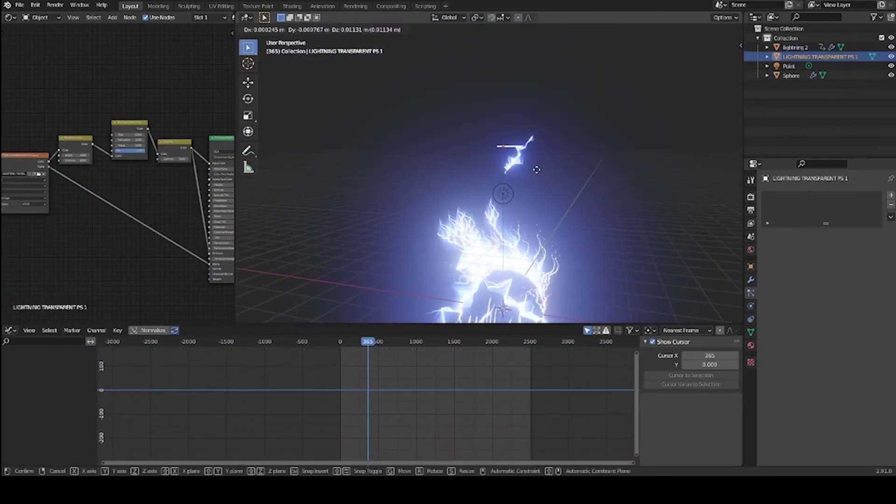
key(z)
click(539, 99)
middle_drag(536, 104, 567, 138)
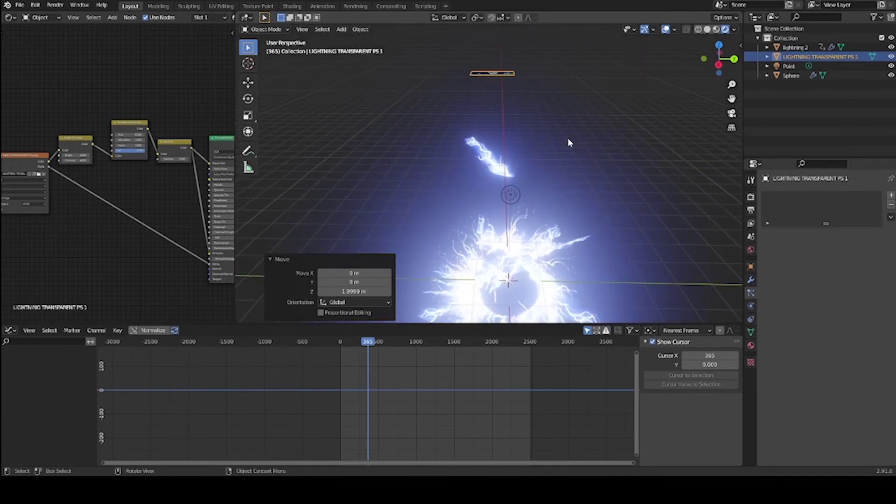
Clear the plane's rotation, then rotate it 90° about X, 90° about Z and 90° about X.
key(alt+r)
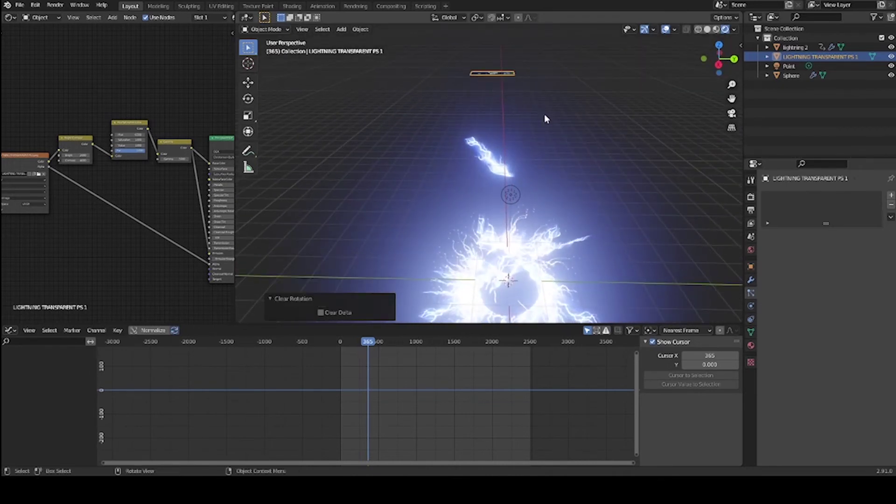
key(r)
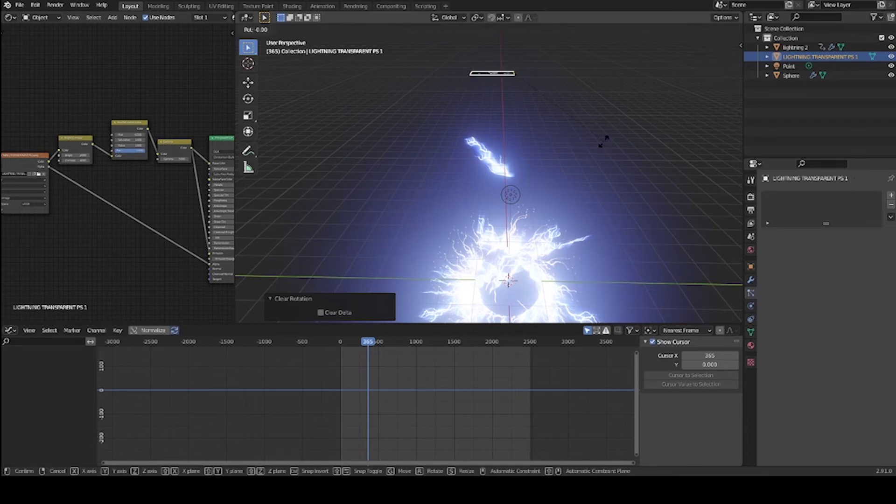
text(x90)
key(Return)
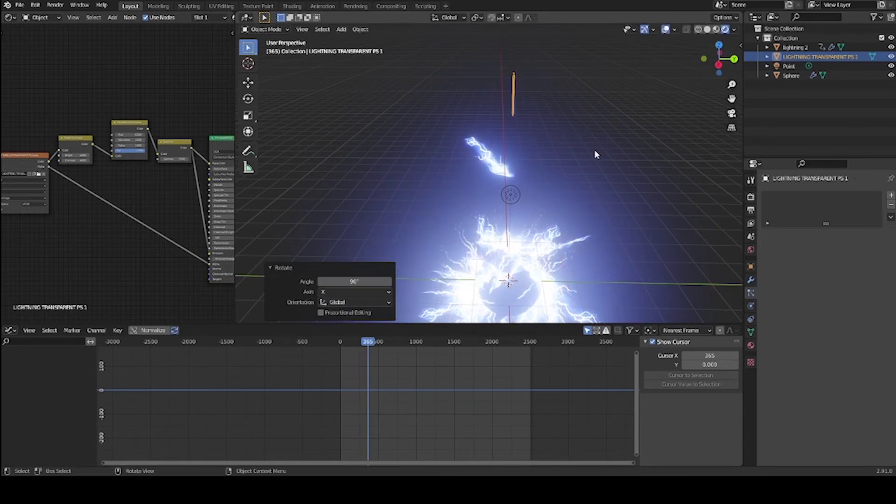
middle_drag(601, 140, 587, 105)
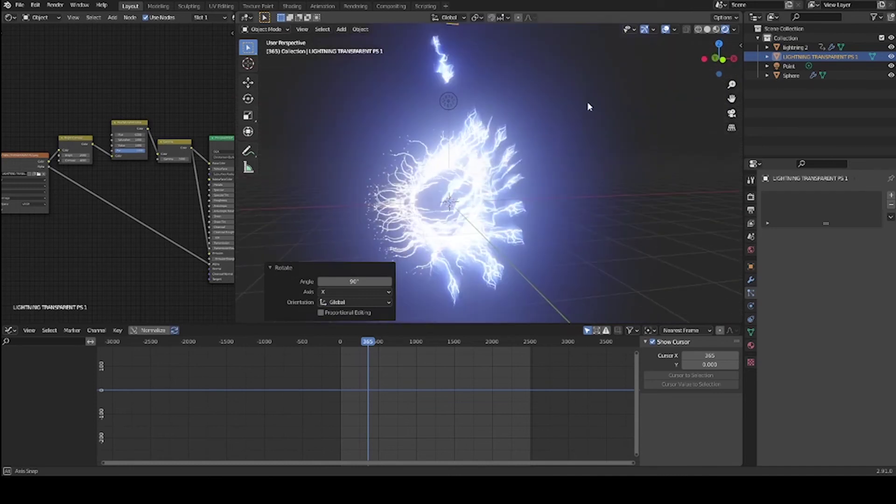
text(rz)
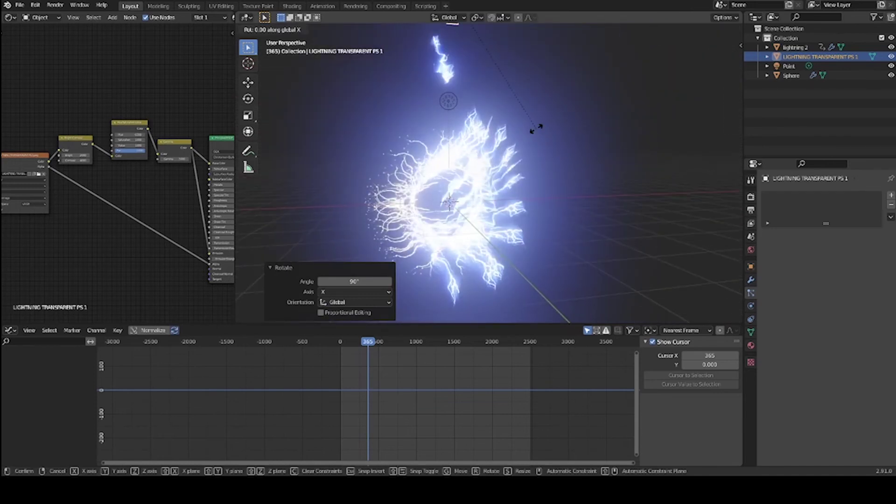
text(90)
key(Return)
middle_drag(505, 146, 544, 148)
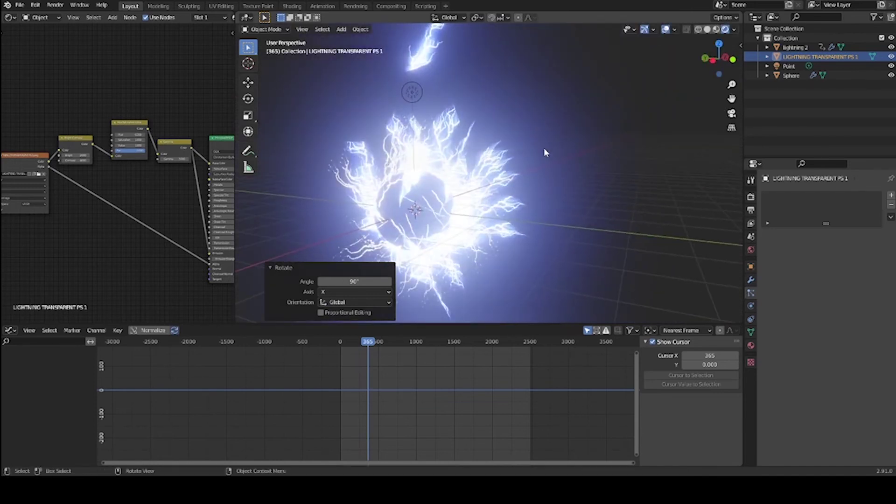
text(rx90)
key(Return)
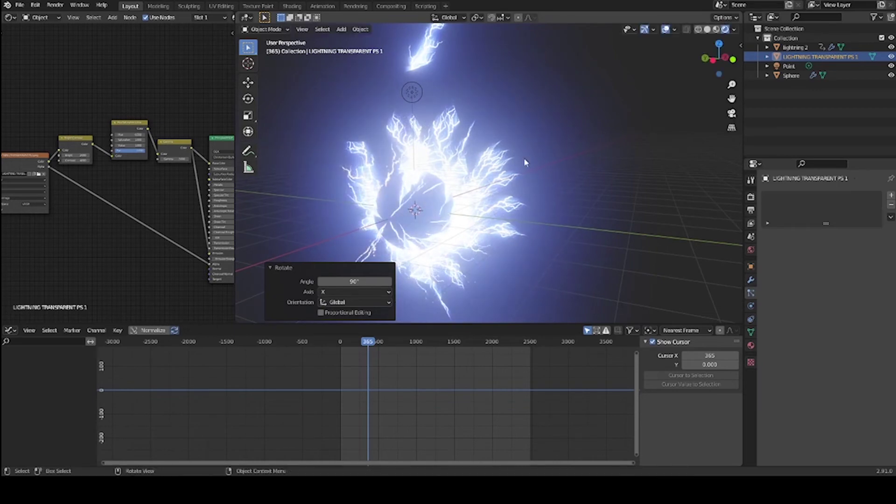
middle_drag(524, 158, 614, 161)
middle_drag(502, 171, 503, 171)
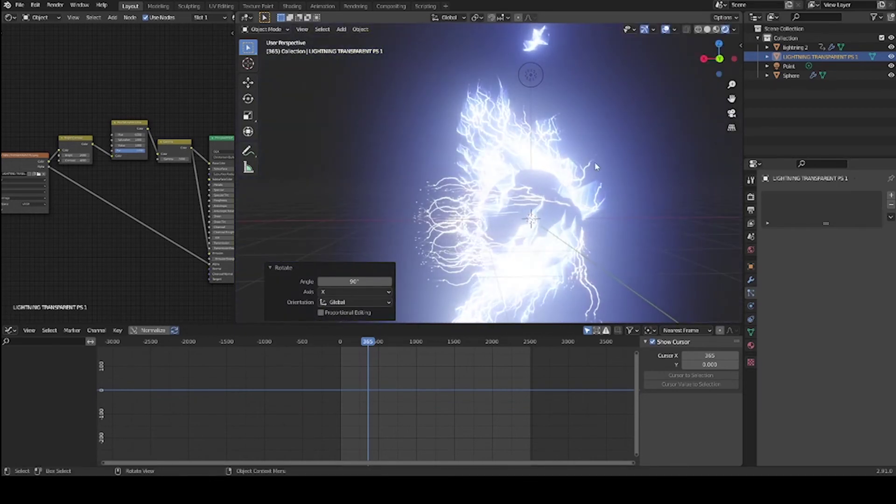
Reset the plane's rotation and turn it upright with 90° about Y and 90° about X.
key(alt+r)
middle_drag(595, 161, 650, 196)
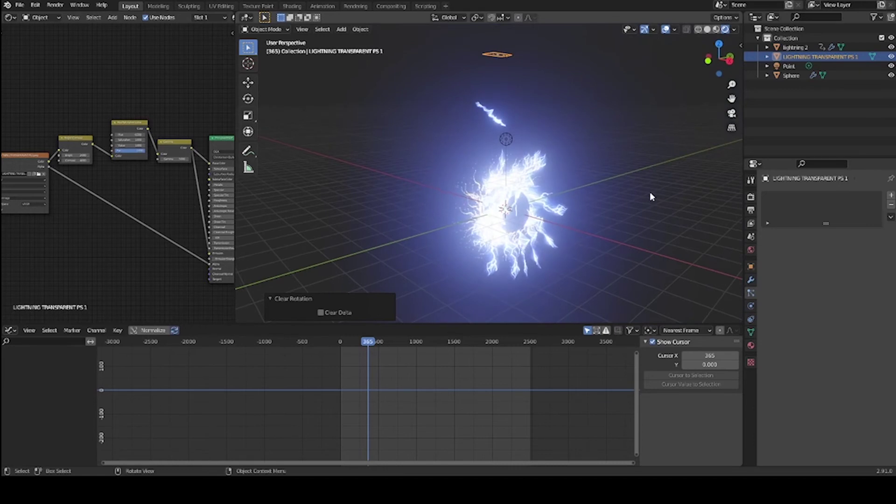
key(r)
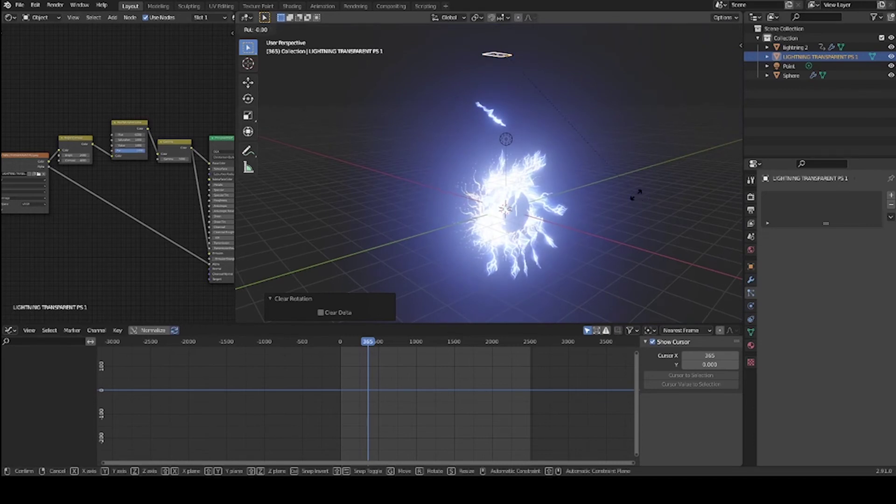
text(y)
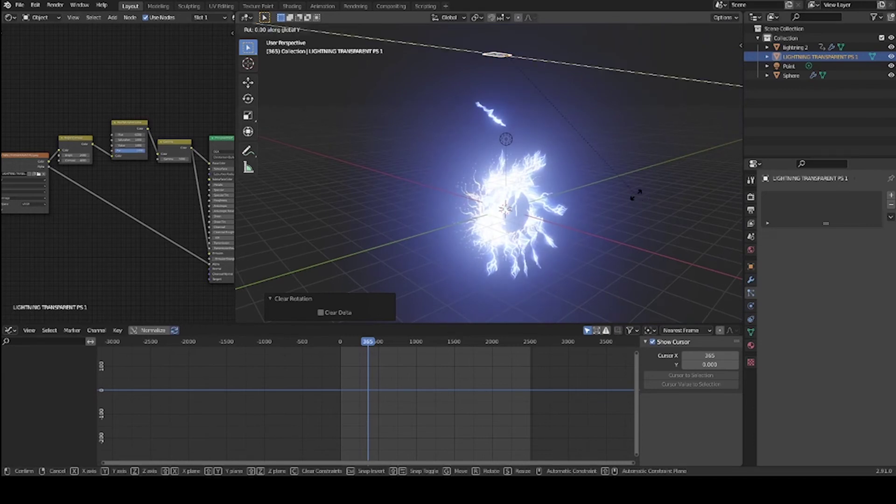
text(90)
key(Return)
middle_drag(636, 195, 562, 209)
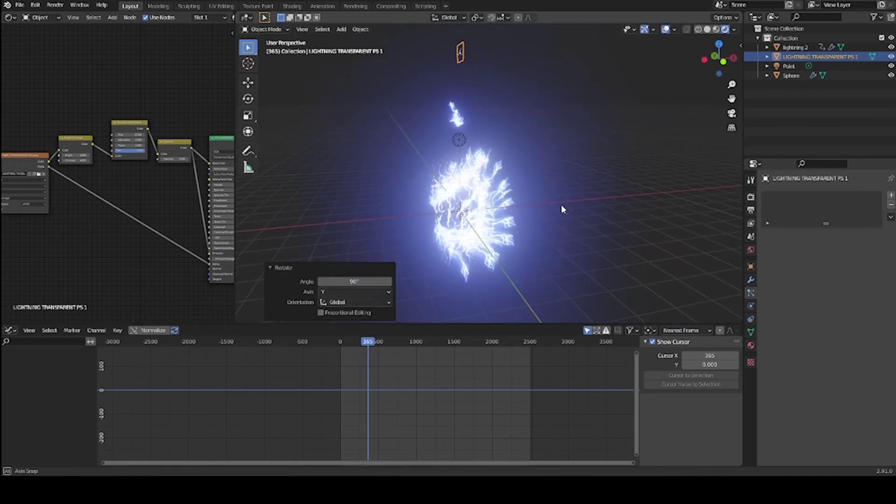
text(rx)
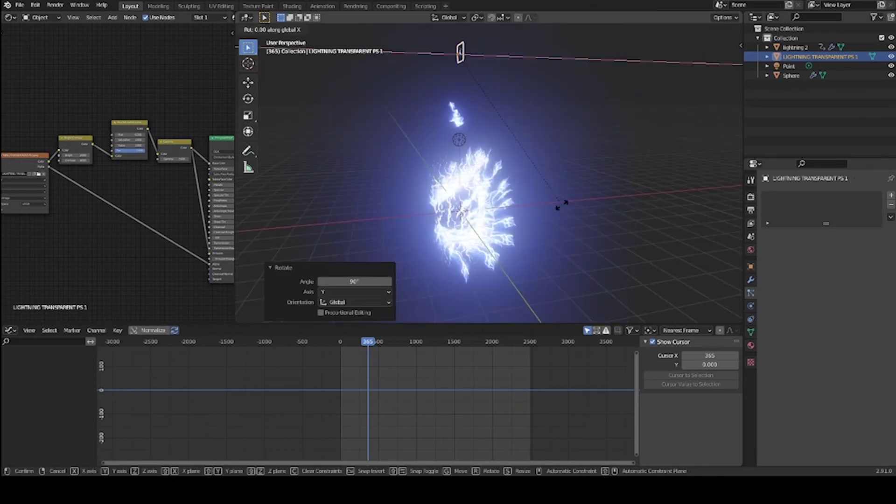
text(90)
key(Return)
middle_drag(560, 205, 516, 215)
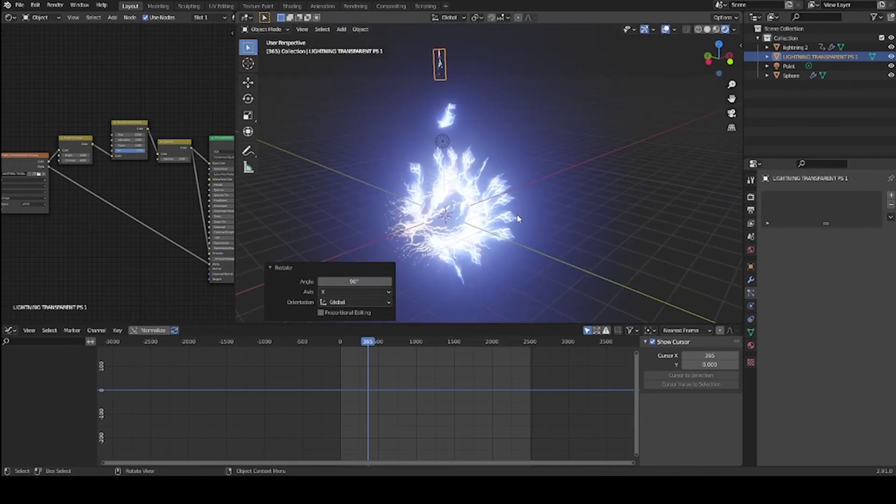
Rotate the plane 90° about Z.
key(r)
key(x)
key(Escape)
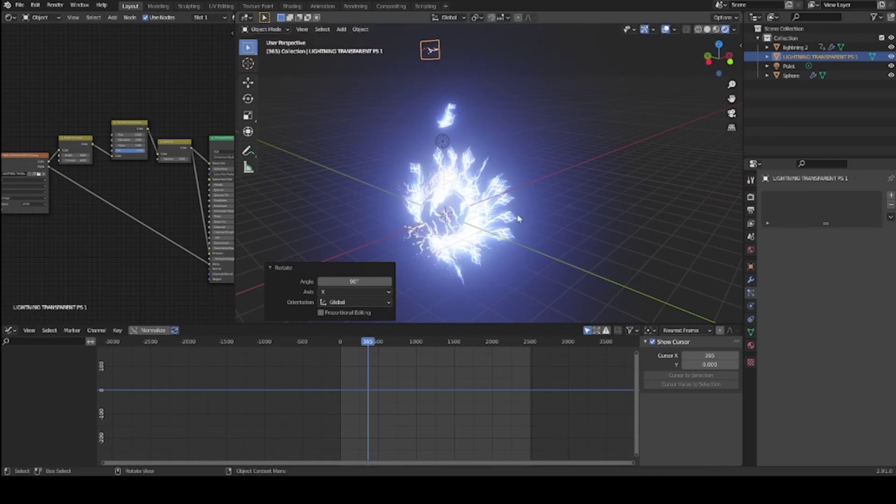
middle_drag(517, 214, 595, 231)
key(r)
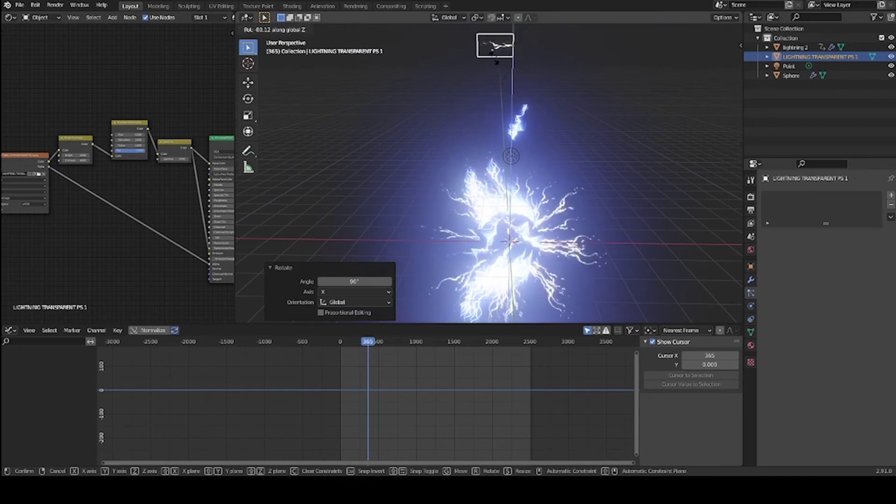
key(Escape)
key(r)
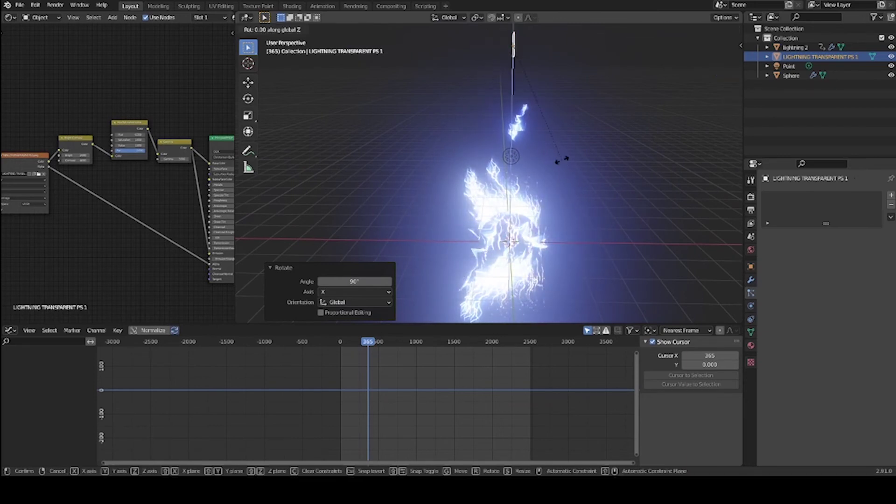
text(90)
key(Return)
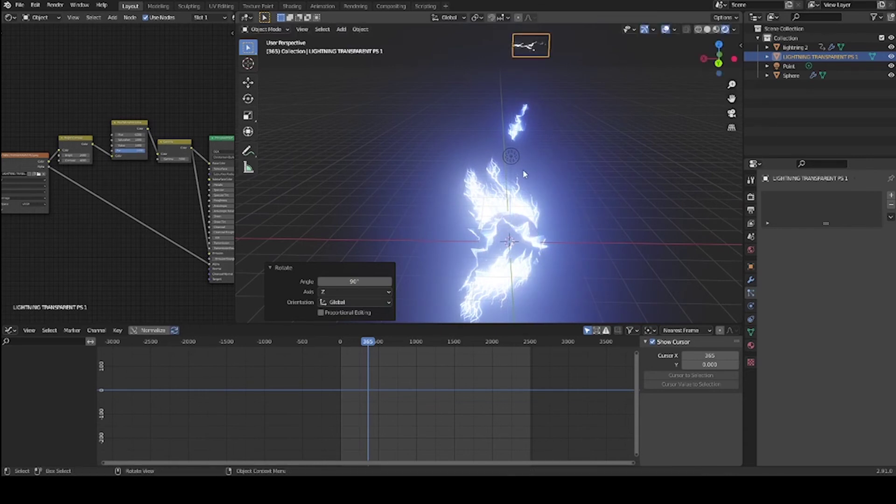
Undo the 90° turn and rotate the plane -90° about Z instead.
key(ctrl+z)
key(r)
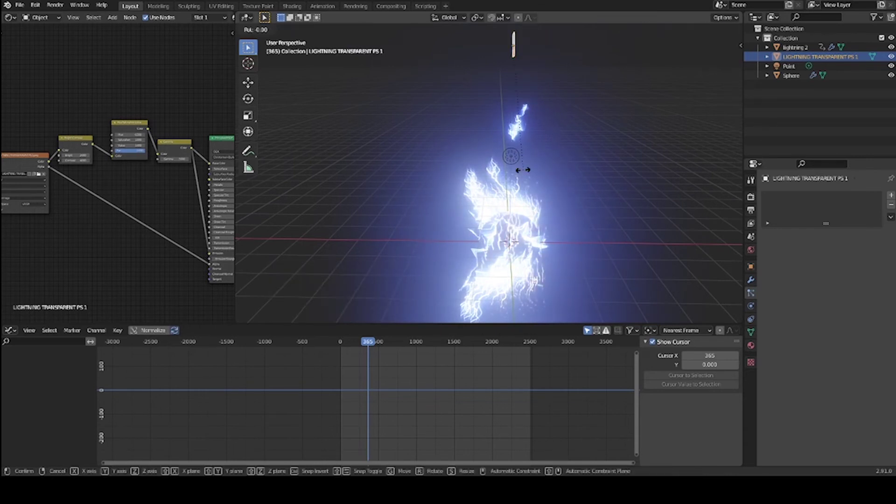
text(-90)
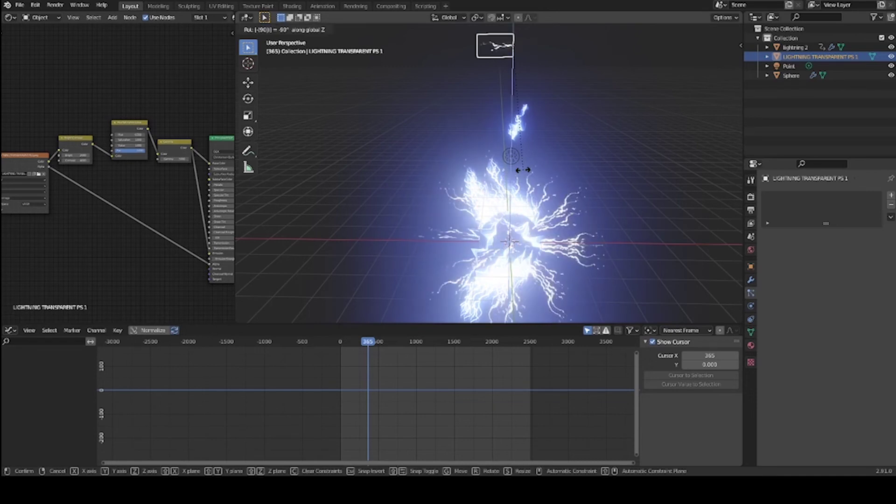
key(Return)
middle_drag(523, 170, 623, 175)
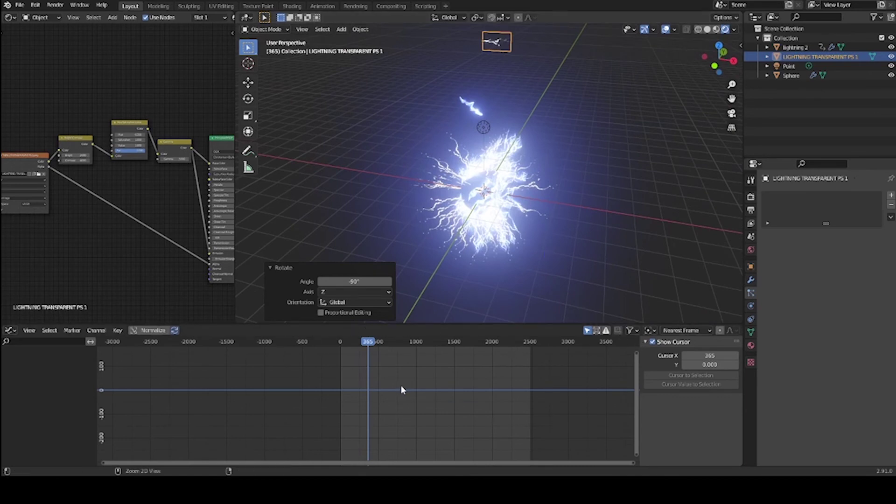
key(ctrl+Tab)
Keyframe the plane's location, rotation and scale at frame 1.
click(353, 331)
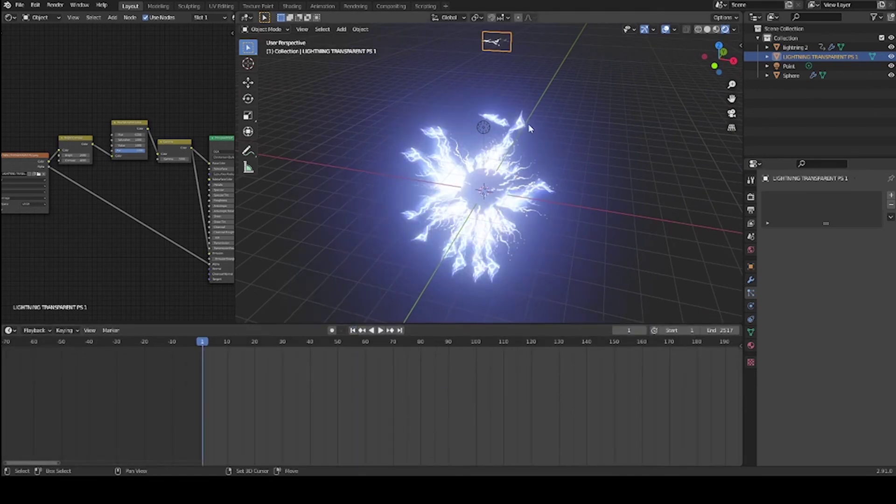
shift+middle_drag(529, 124, 522, 188)
key(i)
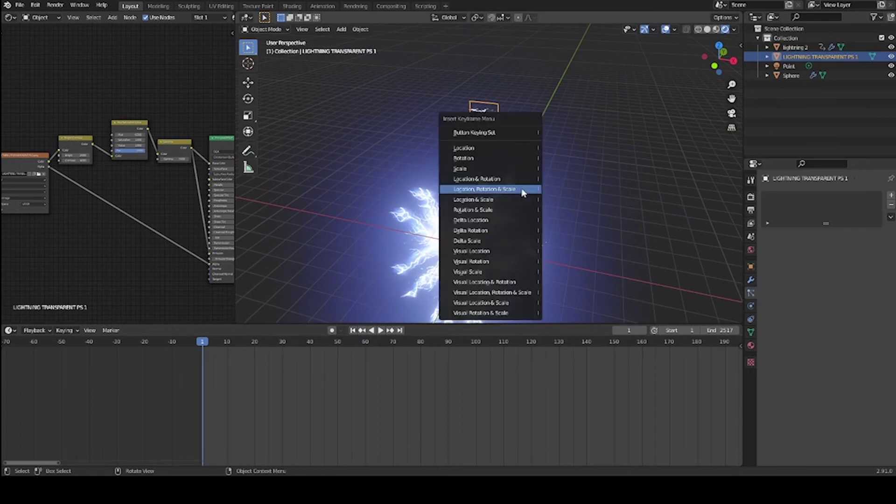
click(522, 192)
middle_drag(522, 191, 478, 193)
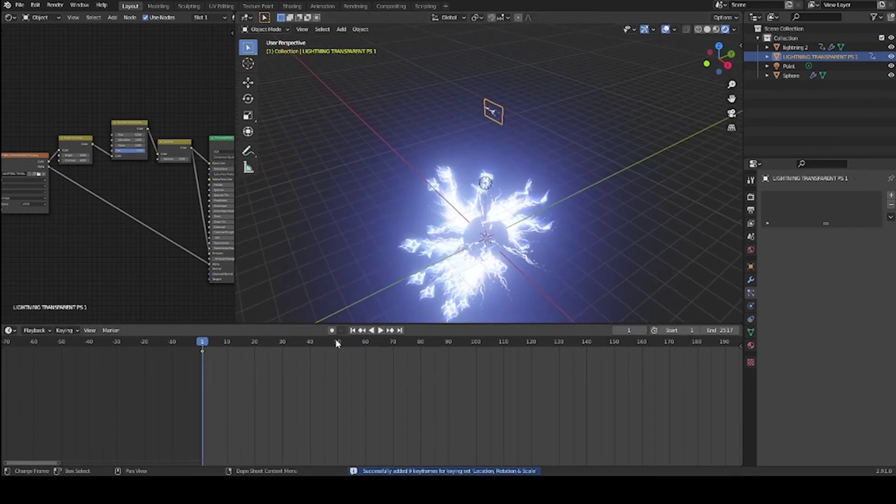
At frame 50, spin the plane -2250° about X and keyframe location, rotation and scale.
click(338, 344)
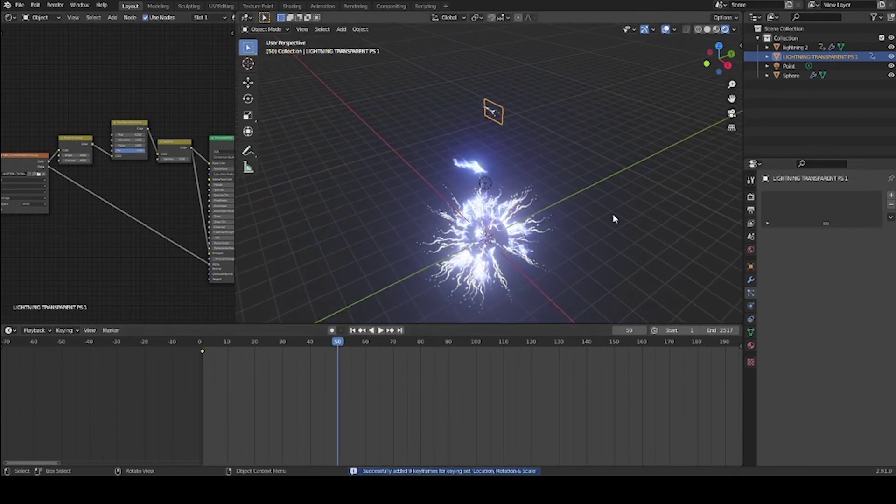
key(r)
key(x)
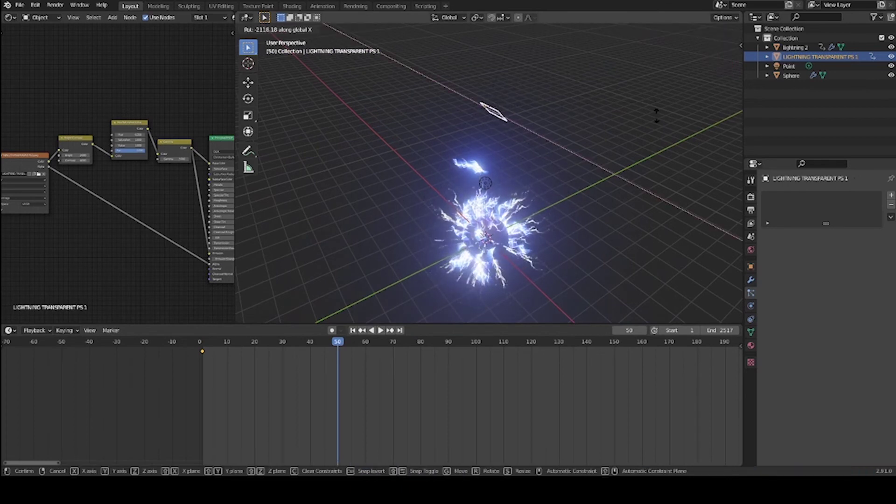
click(394, 221)
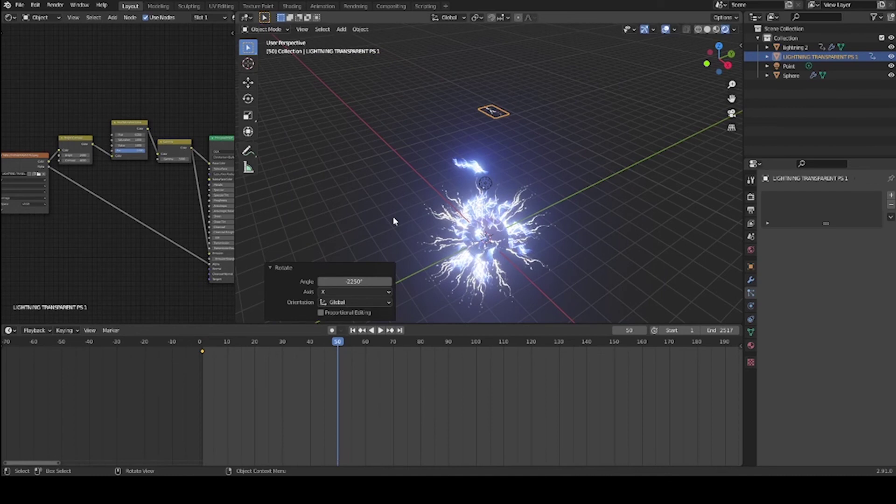
key(i)
click(394, 222)
middle_drag(411, 220, 570, 239)
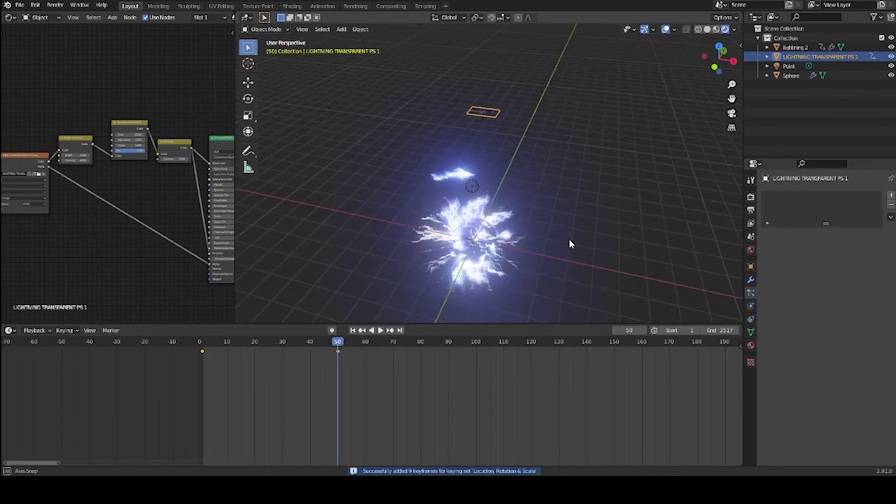
Rotate the lightning about global Z (about -764°, then -503°) and keyframe it at frame 50.
key(r)
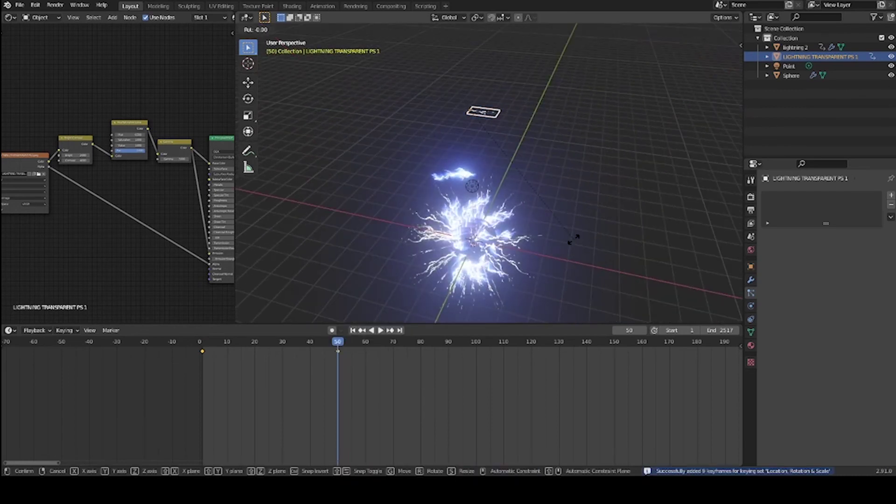
key(z)
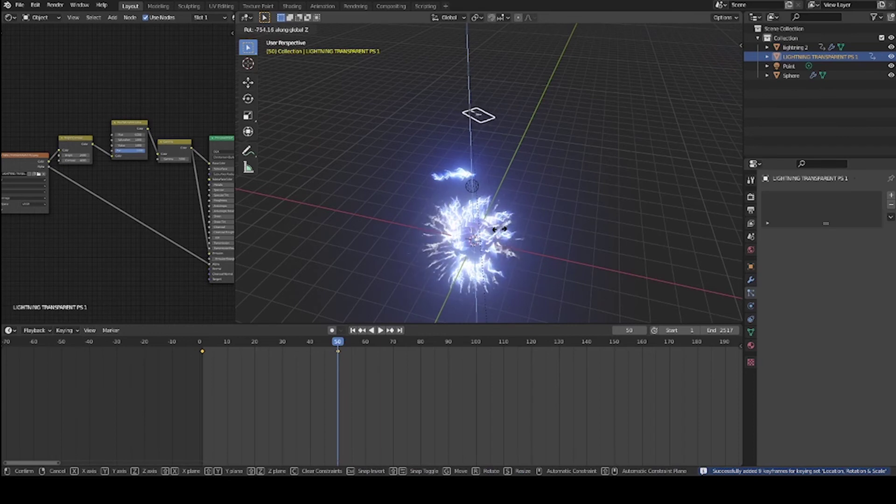
click(460, 47)
key(r)
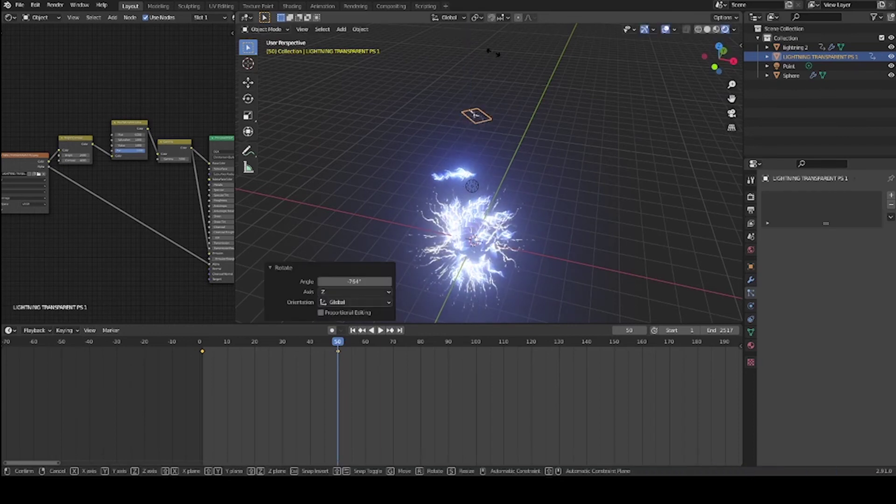
key(z)
click(560, 157)
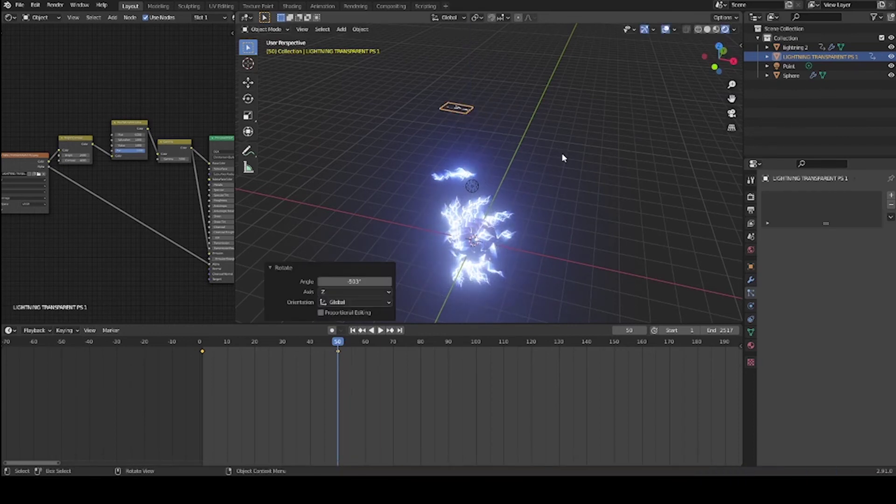
key(i)
click(564, 157)
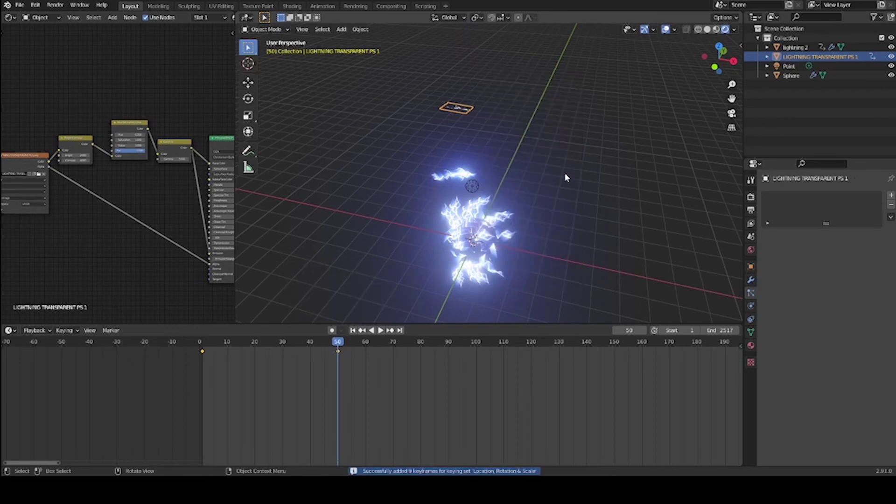
Spin the lightning 1260° about global Y and keyframe location, rotation and scale.
key(r)
key(y)
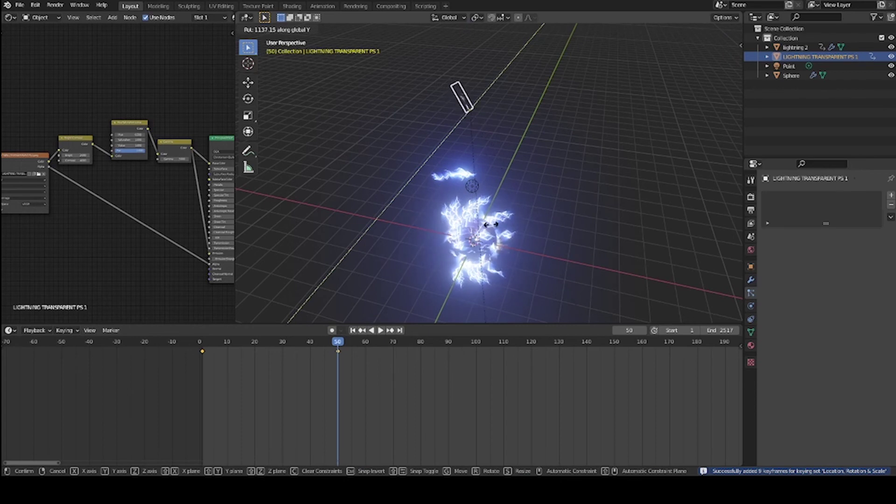
click(276, 304)
key(i)
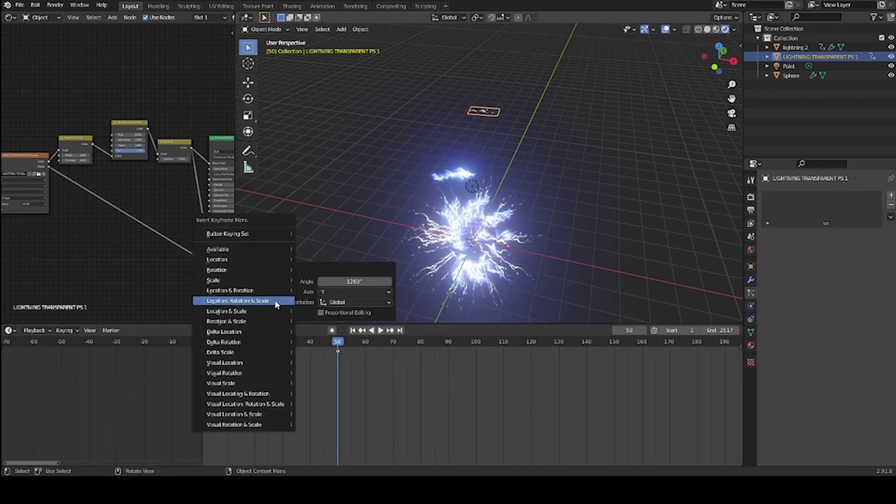
click(275, 302)
In the Graph Editor, add a Cycles modifier to the X Euler Rotation curve.
key(ctrl+Tab)
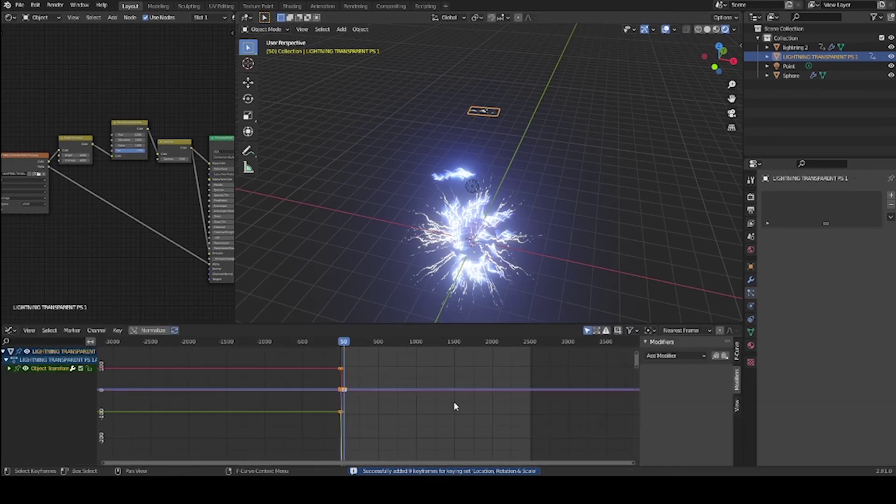
click(8, 369)
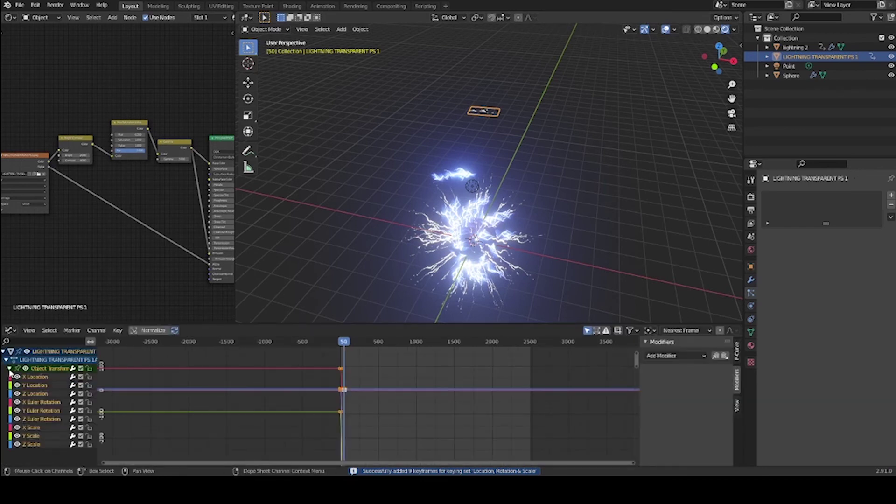
click(41, 403)
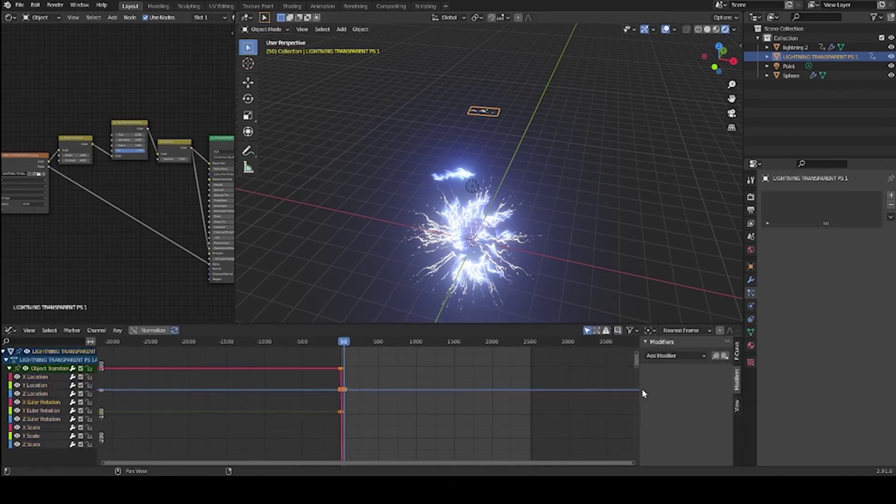
click(674, 356)
click(668, 397)
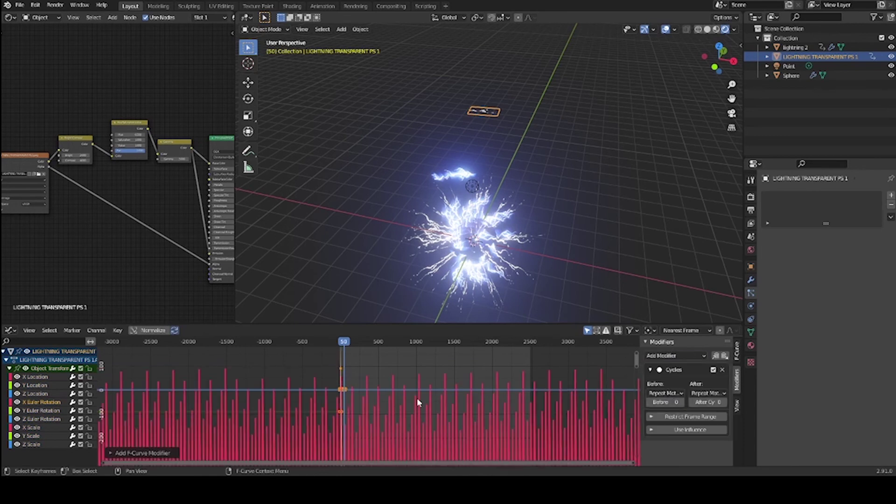
Add Cycles modifiers to the Y and Z Euler Rotation curves and start playback.
click(59, 410)
click(673, 356)
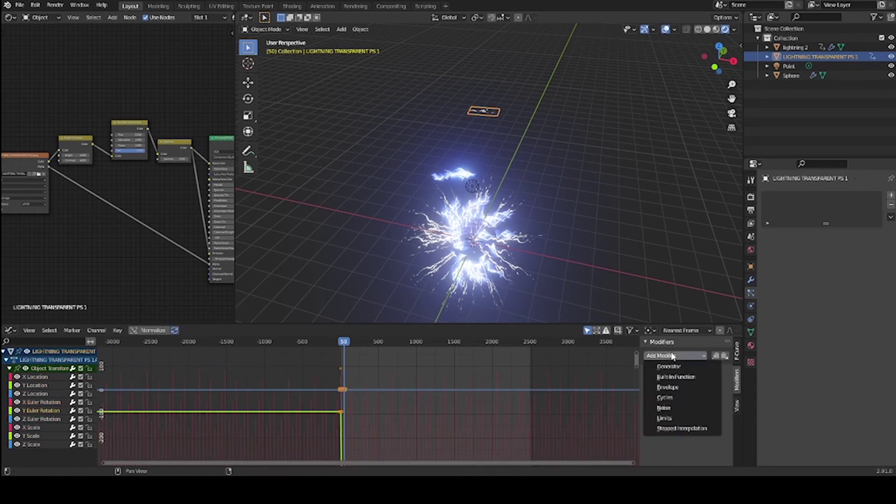
click(673, 398)
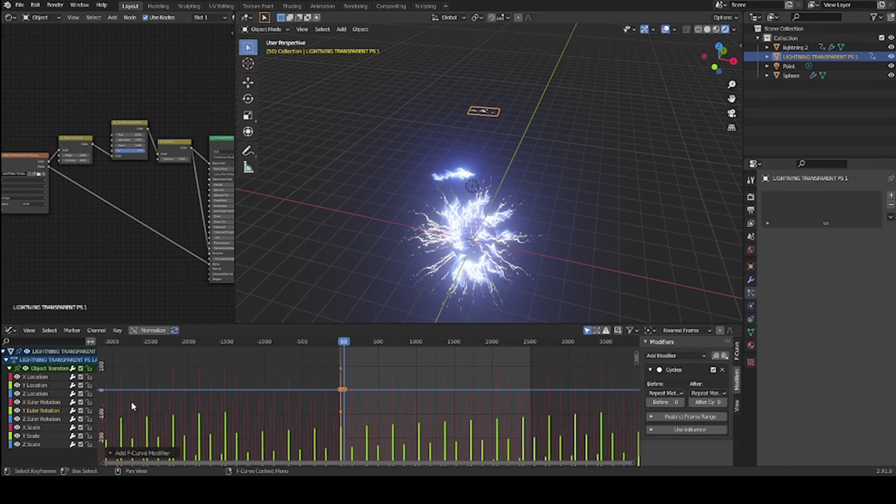
click(40, 419)
click(683, 357)
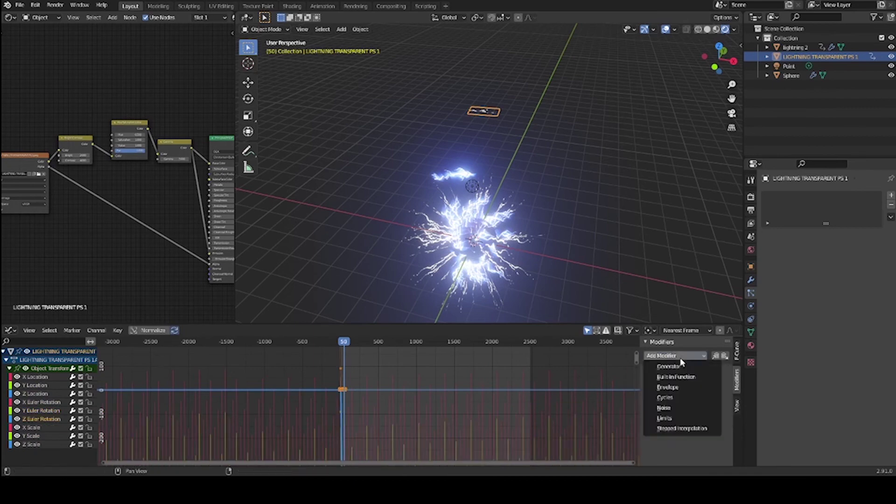
click(678, 401)
key(space)
Orbit and zoom around the spinning lightning ring during playback, then stop it.
shift+middle_drag(432, 293, 516, 164)
scroll(477, 145, down, 2)
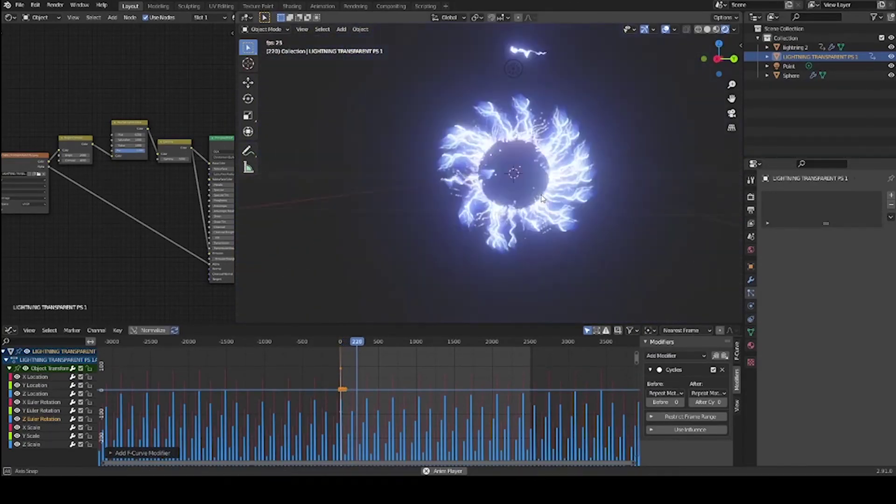
shift+middle_drag(555, 204, 361, 224)
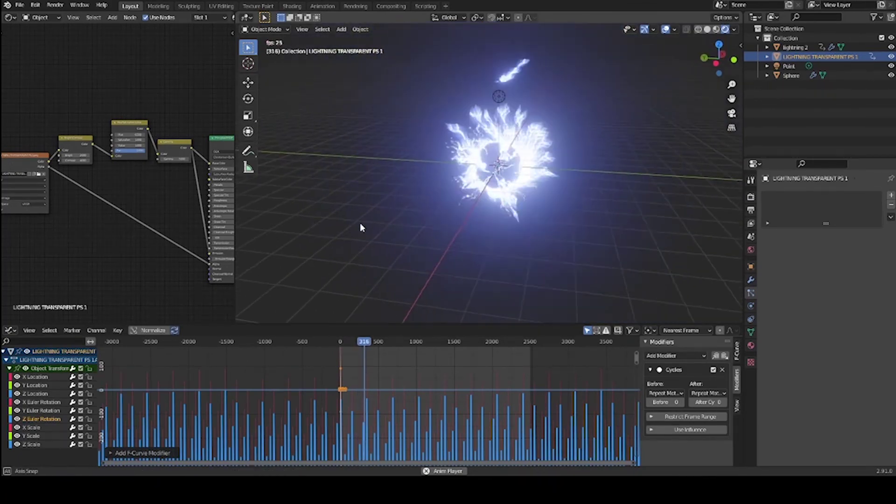
middle_drag(542, 209, 475, 206)
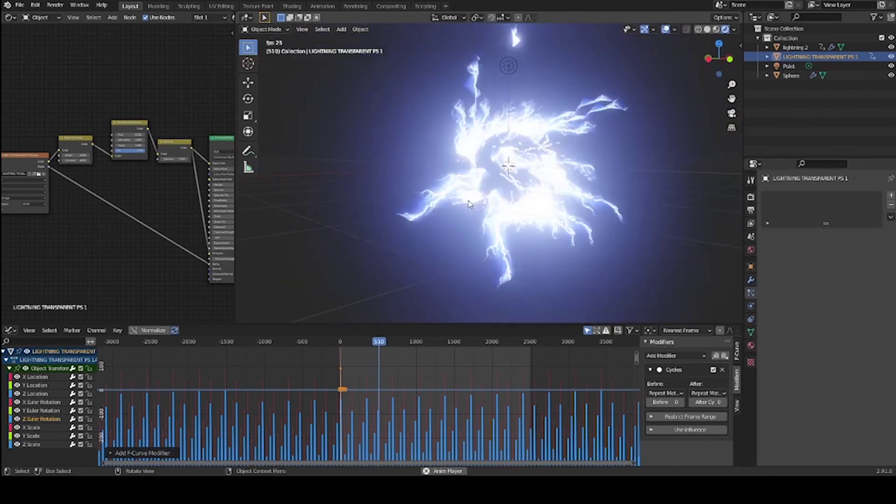
middle_drag(556, 242, 574, 234)
key(space)
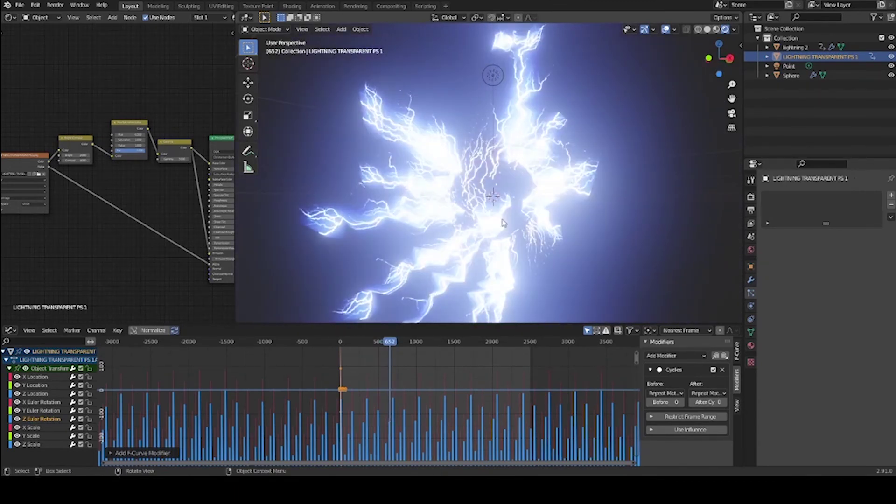
Orbit the stopped scene to view the lightning burst and grid floor from several angles.
middle_drag(708, 293, 524, 201)
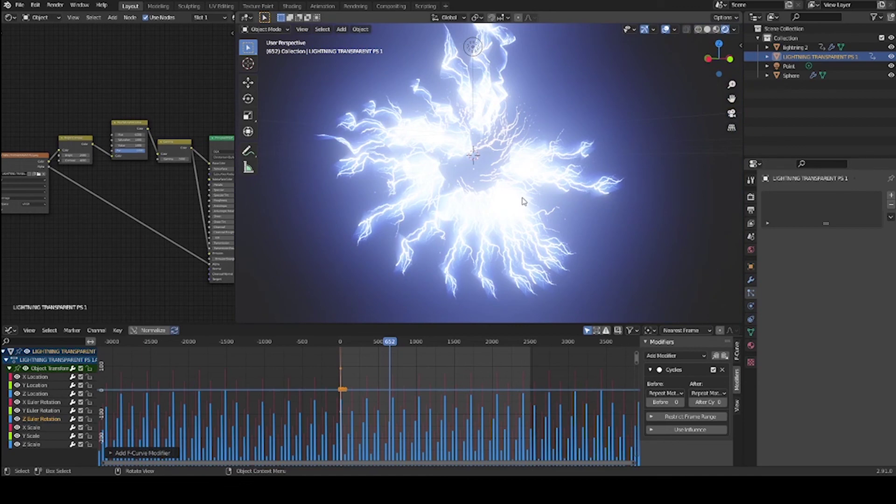
middle_drag(390, 212, 424, 220)
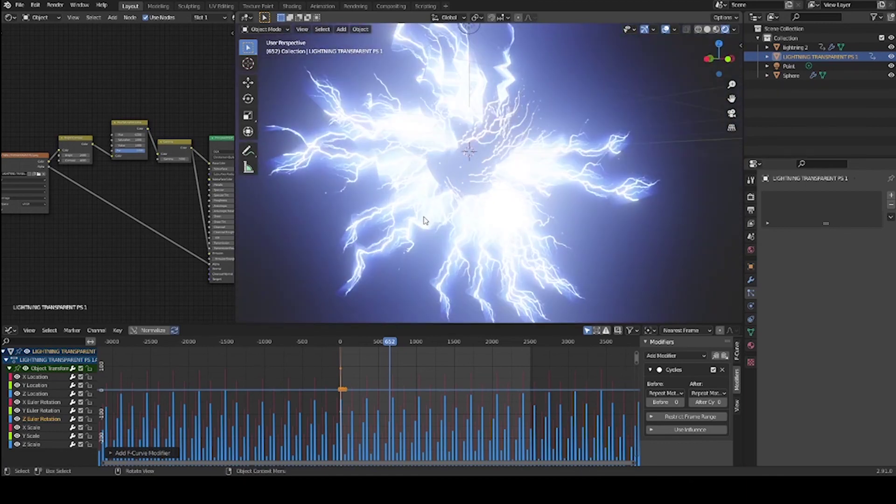
middle_drag(549, 201, 616, 196)
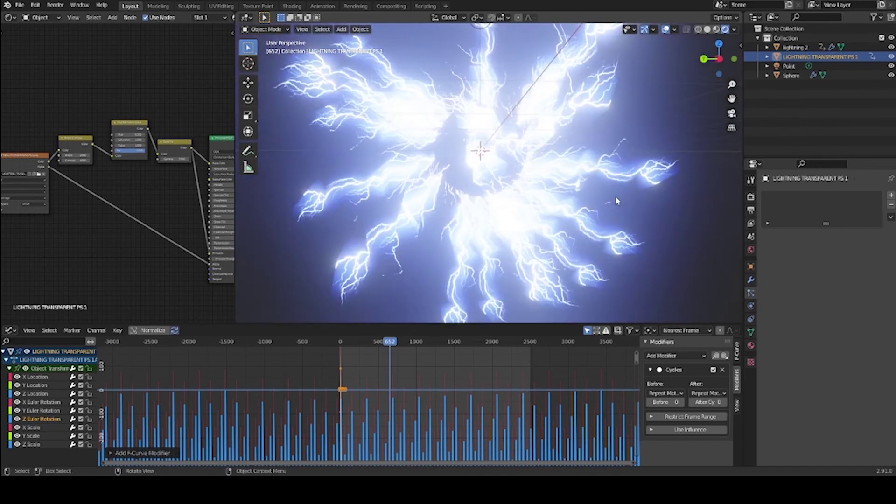
middle_drag(613, 256, 498, 259)
scroll(498, 259, down, 5)
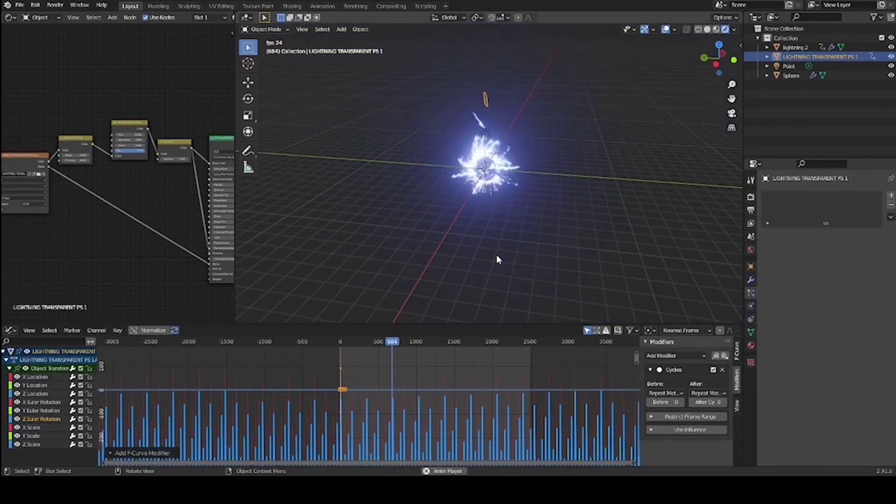